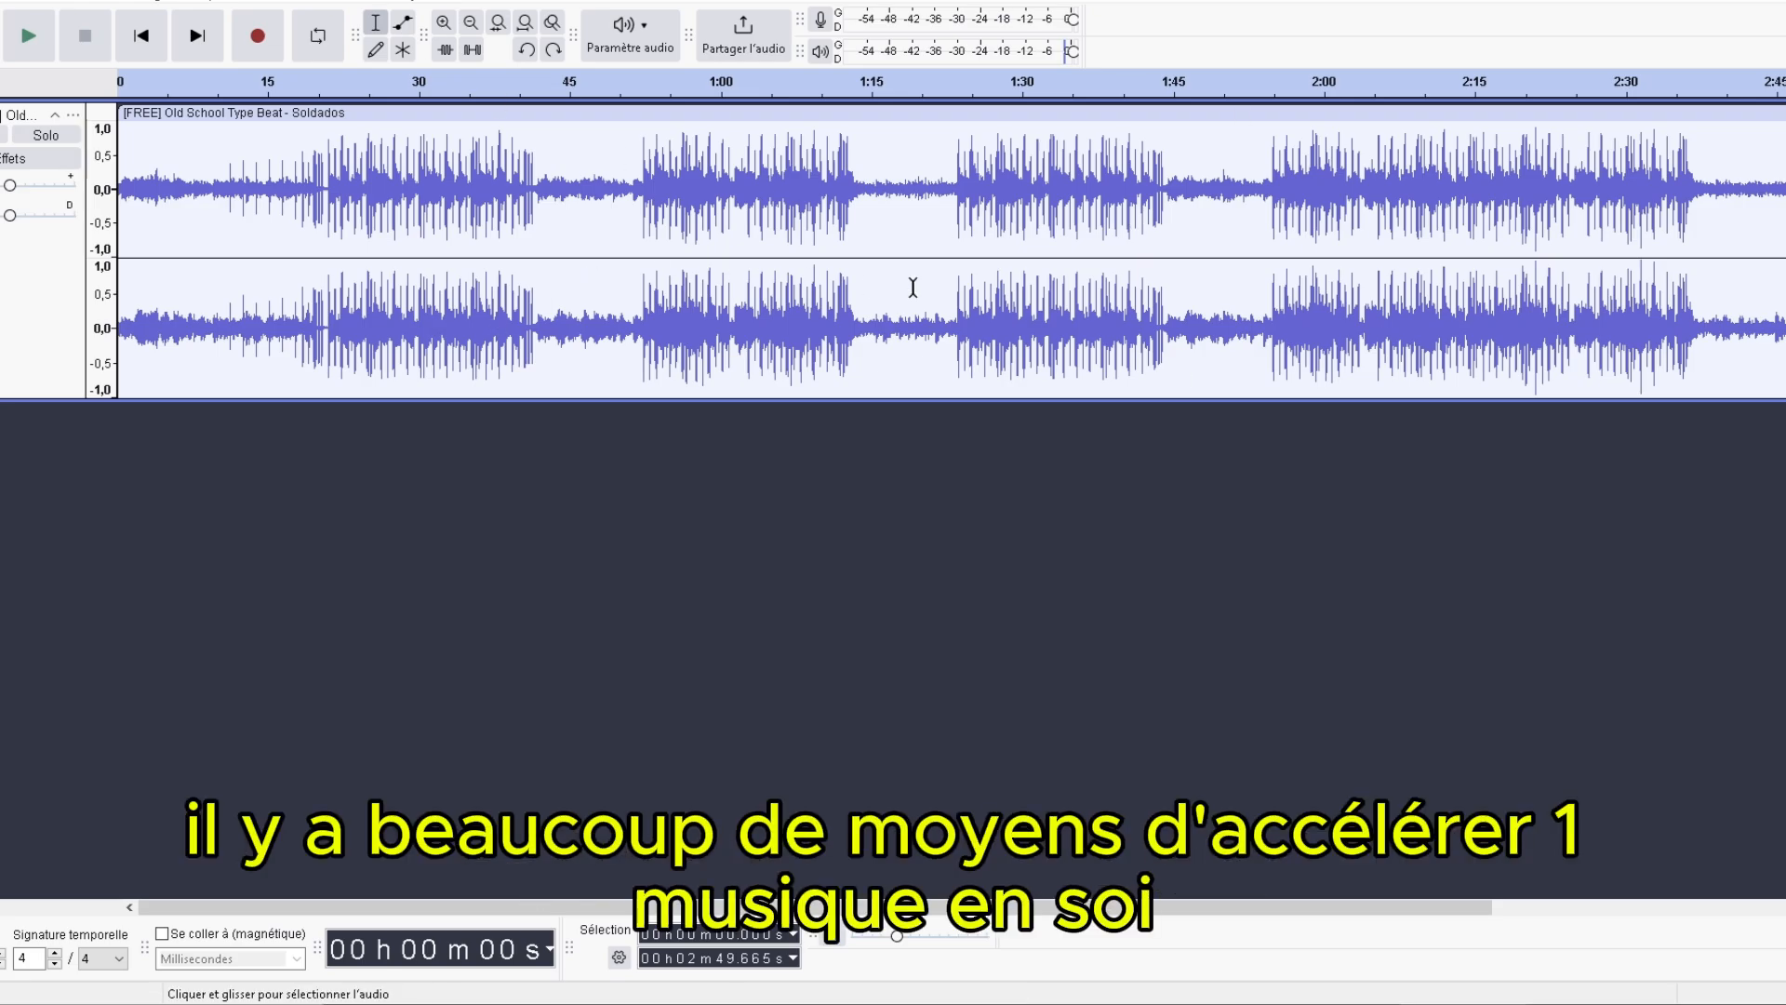
pyautogui.moveTo(896, 279); pyautogui.dragTo(1318, 238)
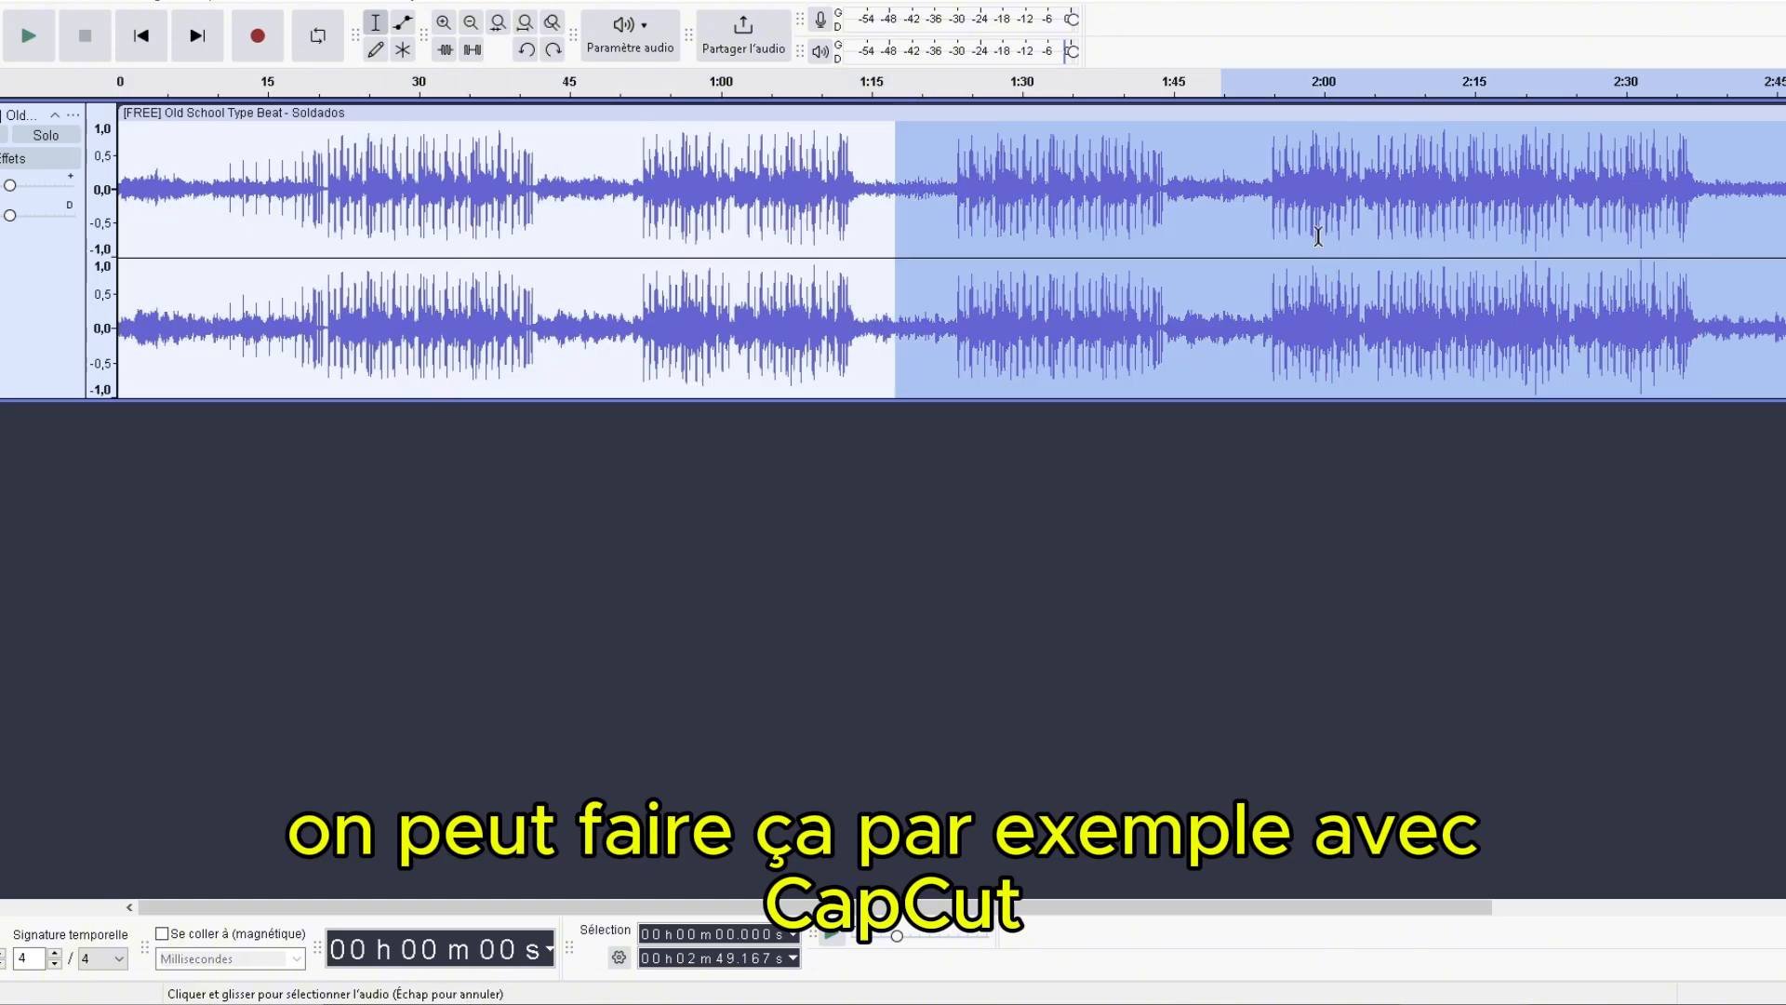
pyautogui.press('Escape')
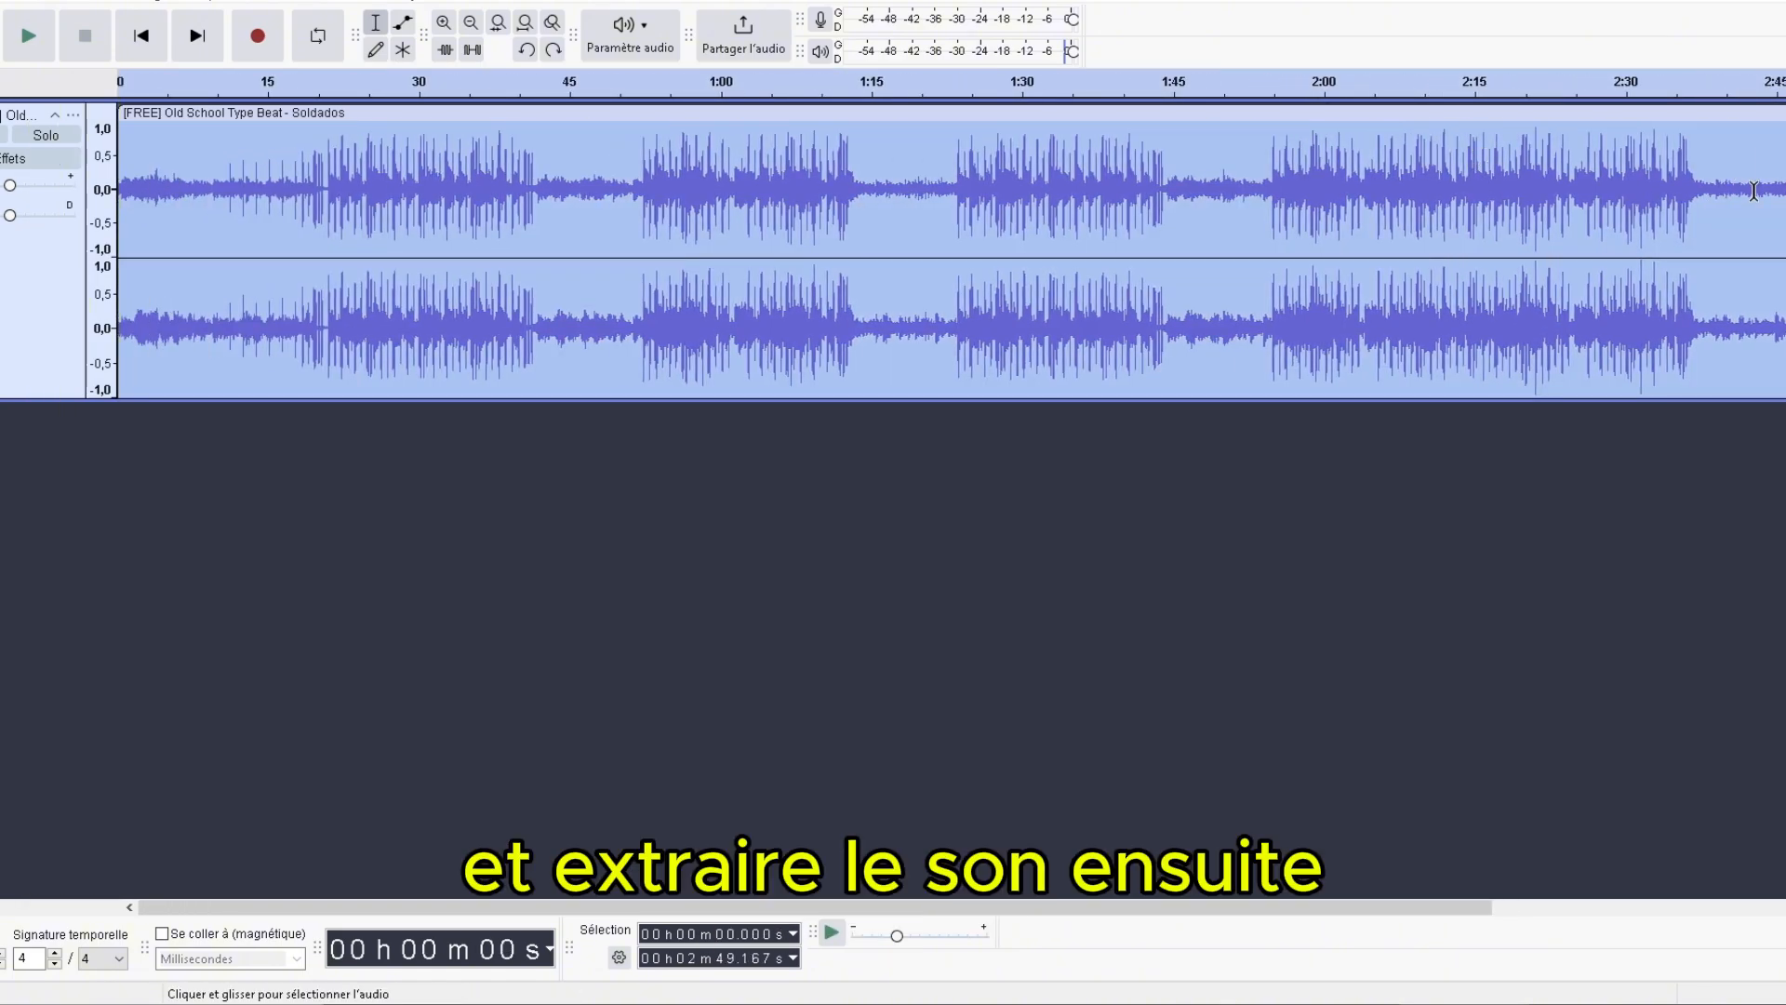
pyautogui.moveTo(1752, 190); pyautogui.dragTo(121, 446)
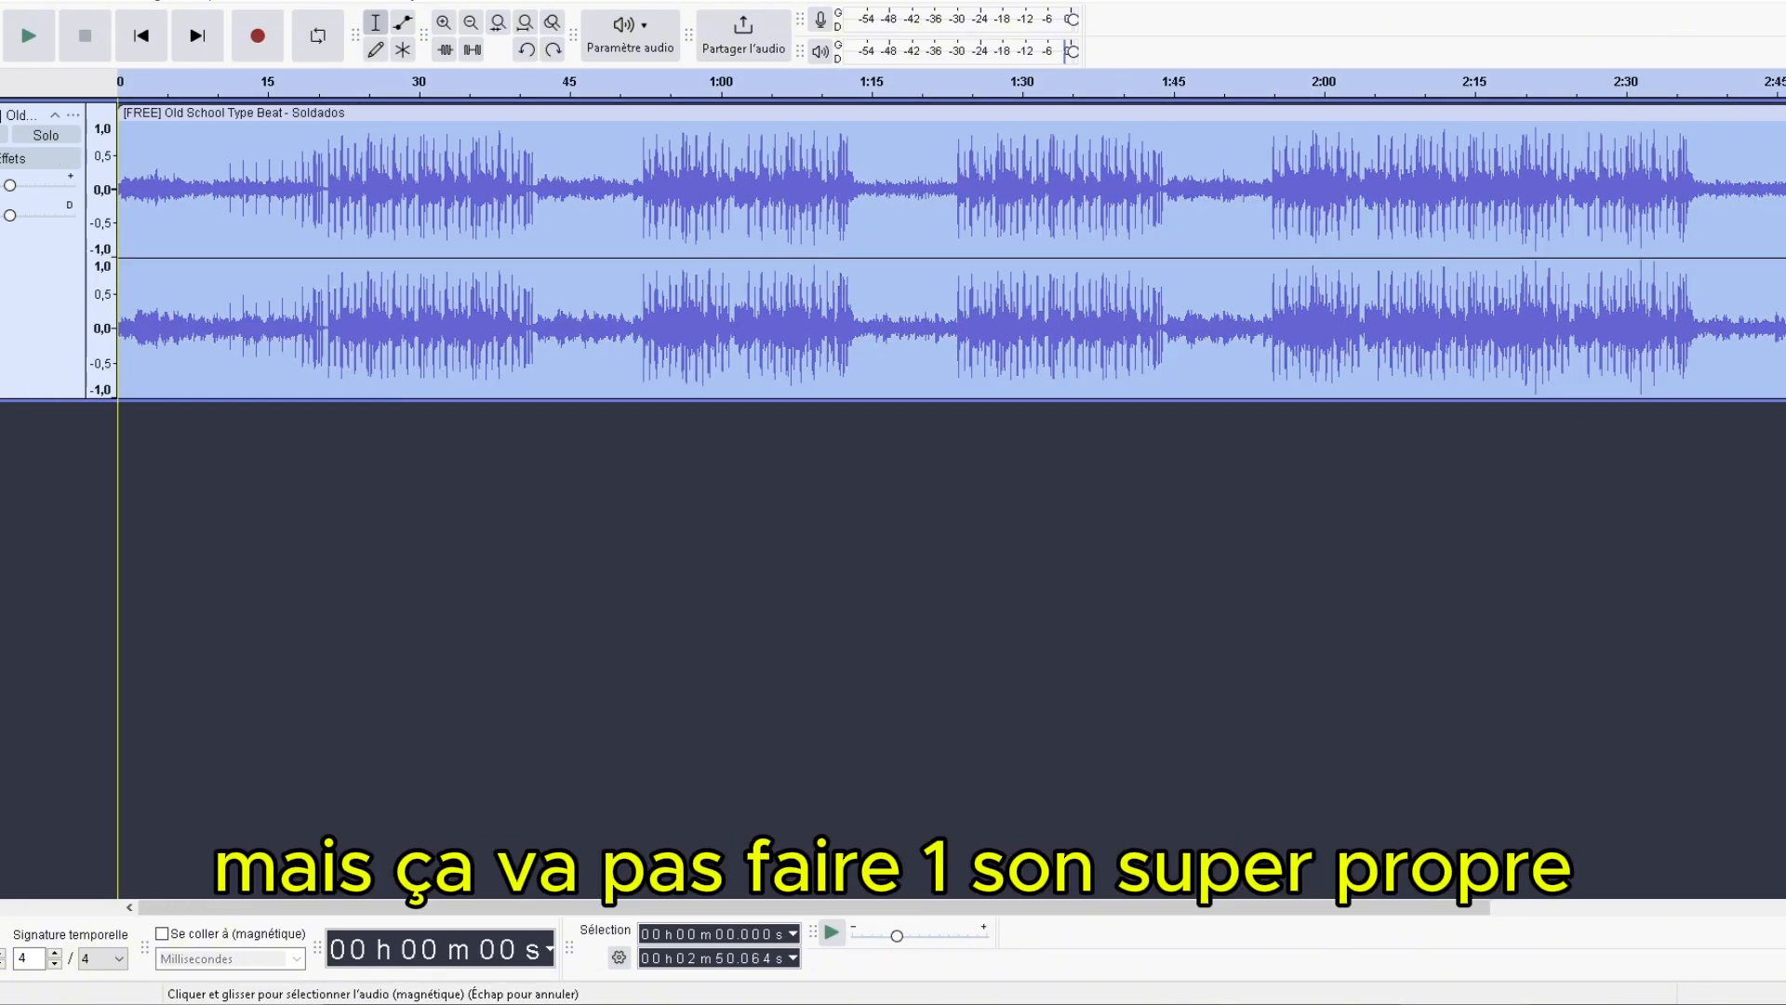
pyautogui.click(1274, 326)
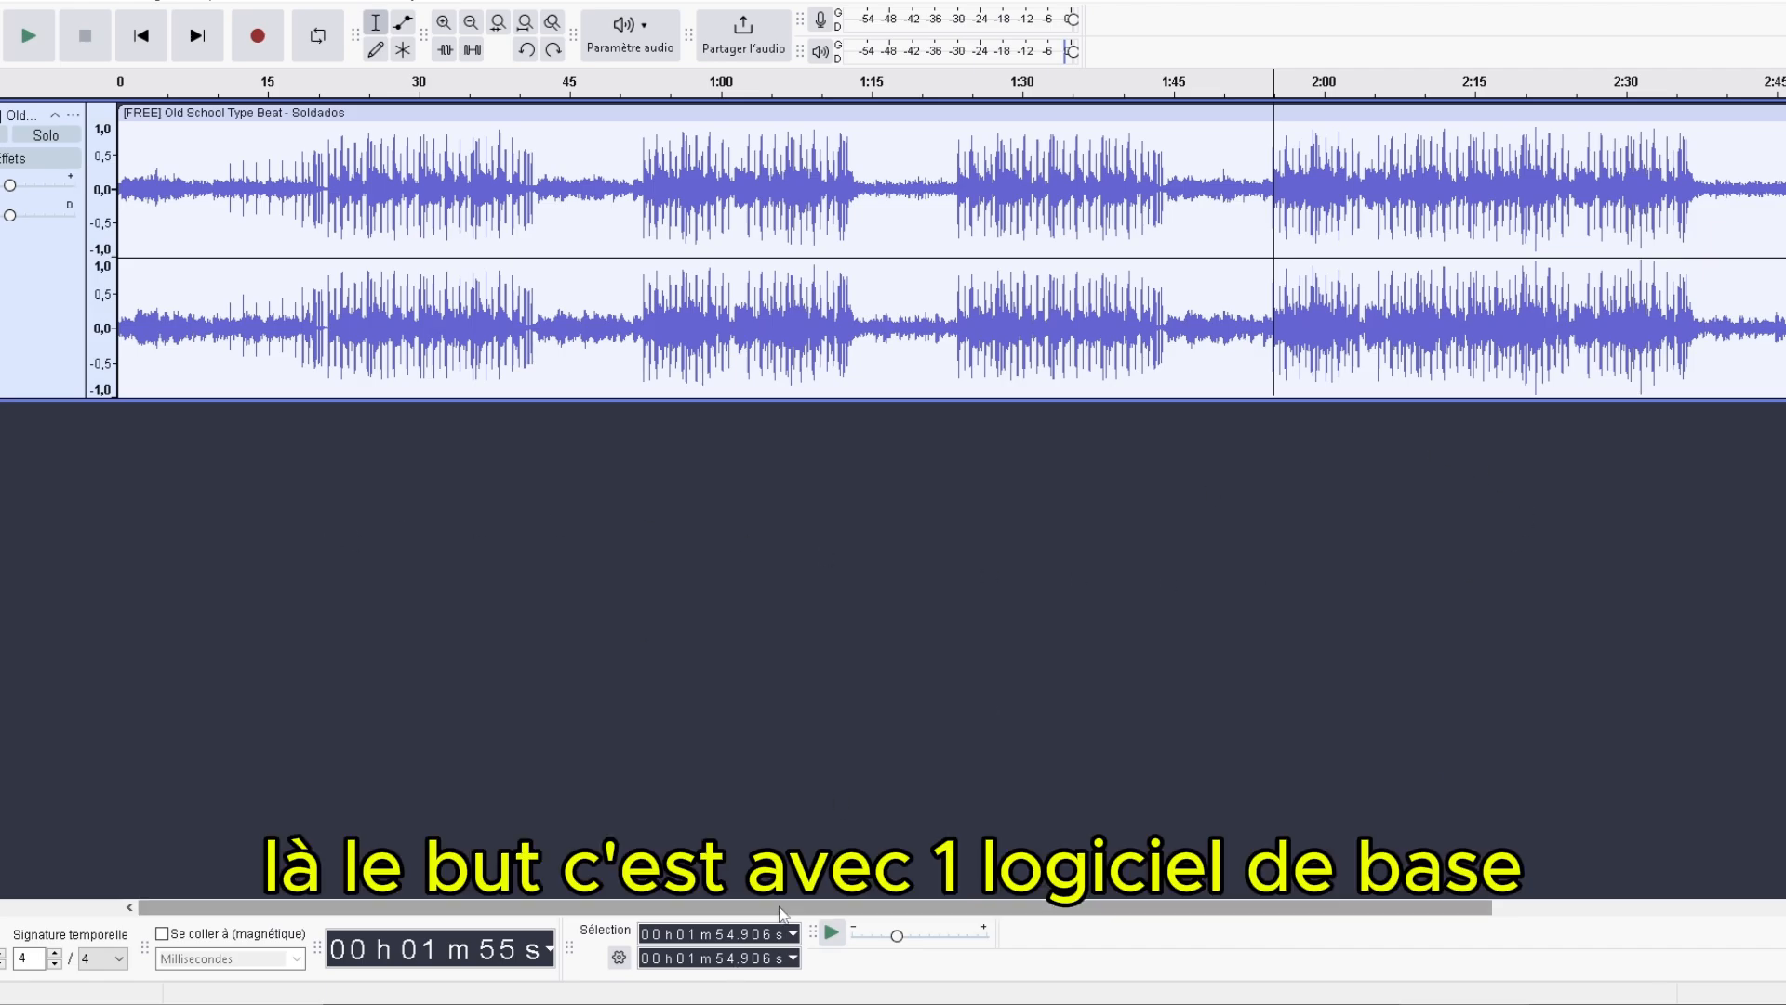
pyautogui.hotkey('ctrl', 'a')
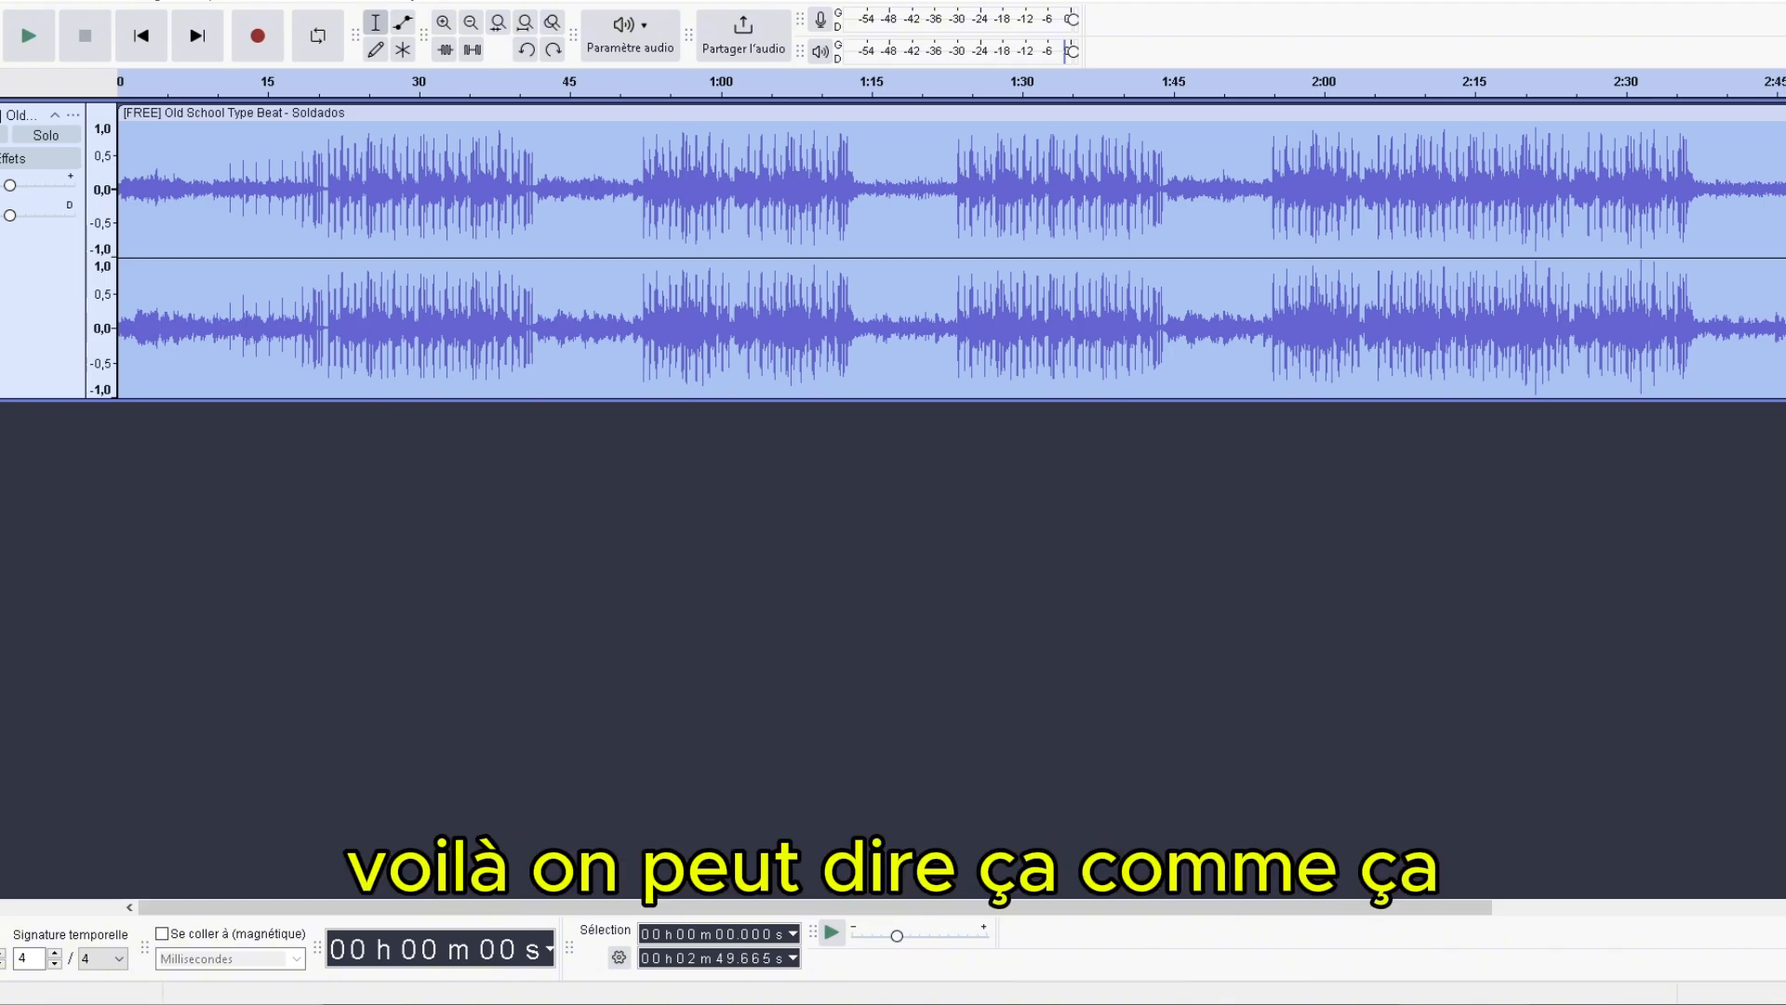
pyautogui.click(1650, 445)
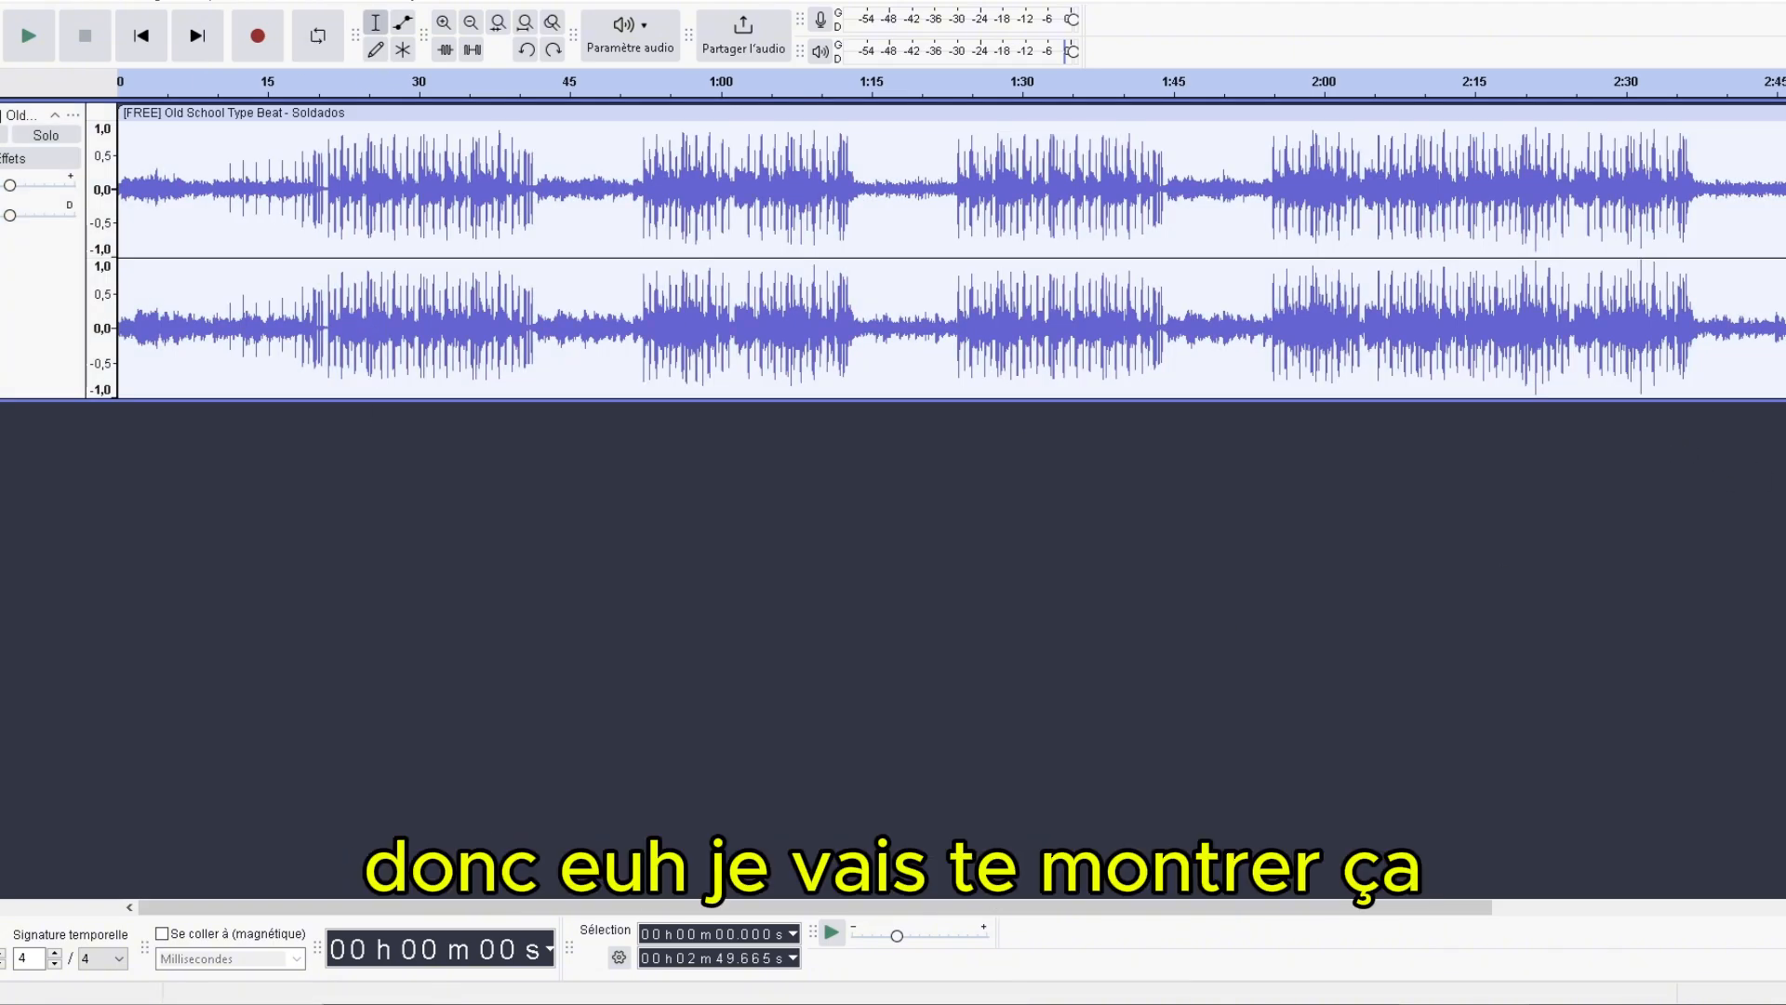
# Select the entire Old School Type Beat - Soldados track from start to end.
pyautogui.click(79, 0)
pyautogui.click(115, 17)
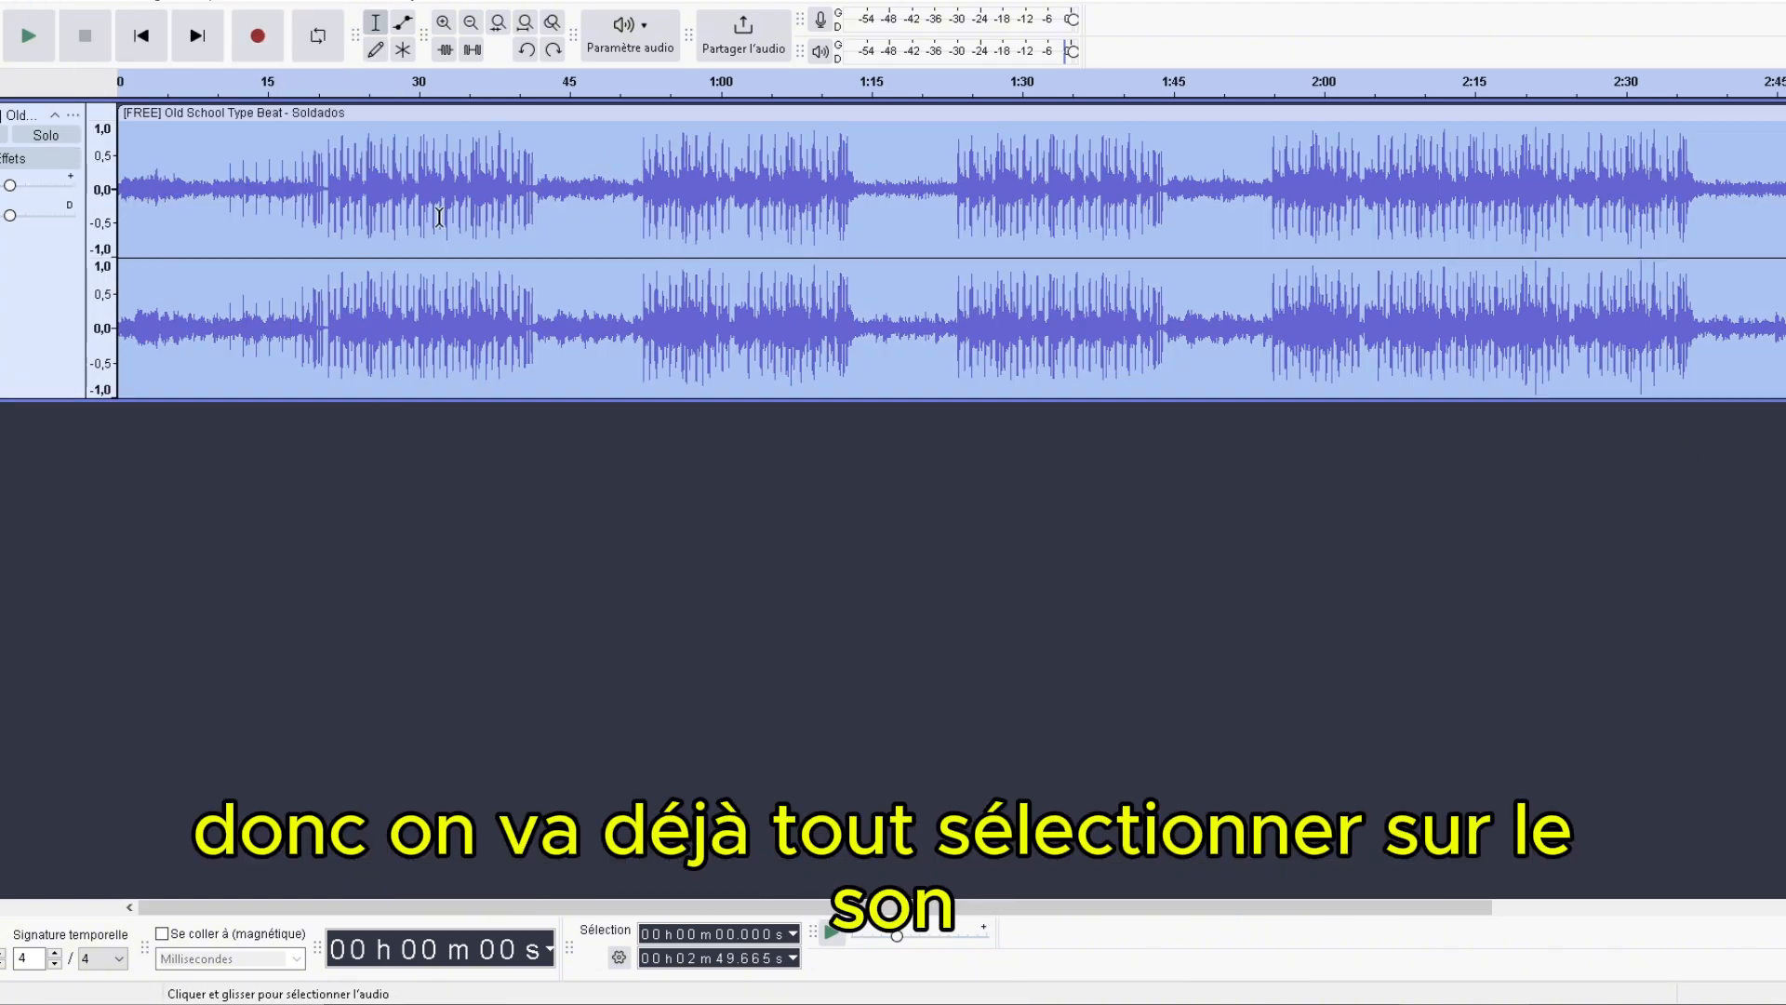
pyautogui.click(334, 352)
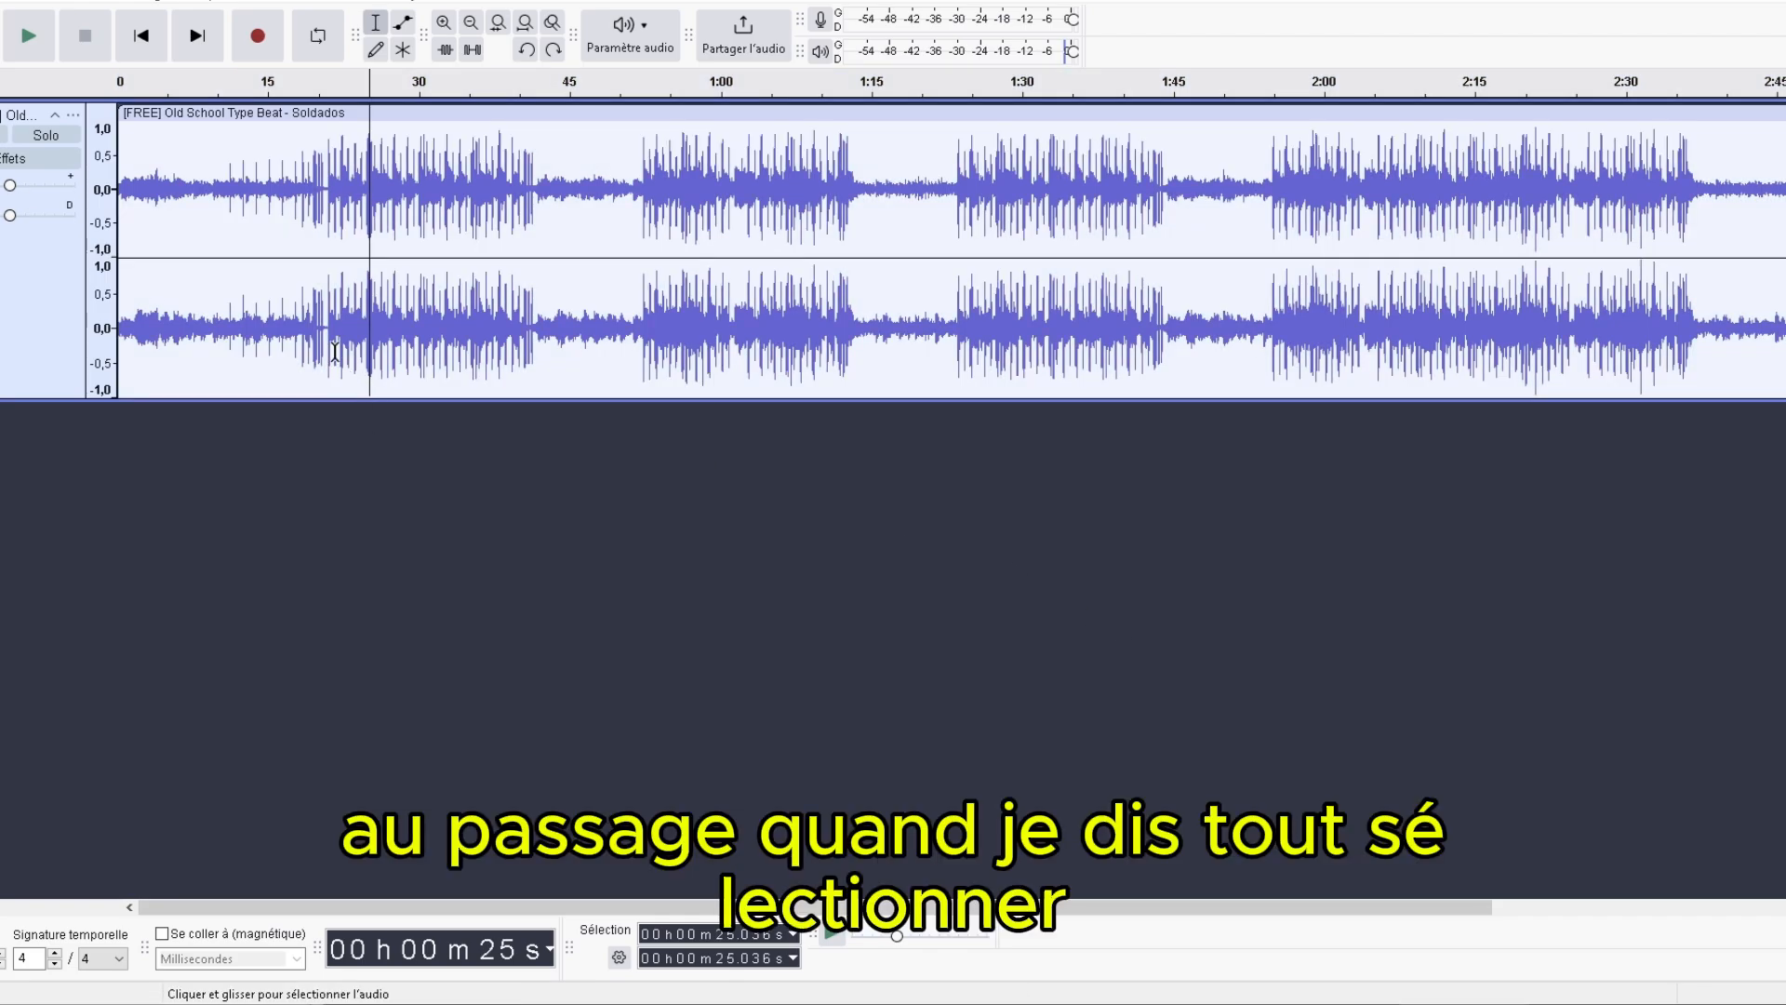
pyautogui.click(277, 275)
pyautogui.moveTo(215, 256); pyautogui.dragTo(120, 302)
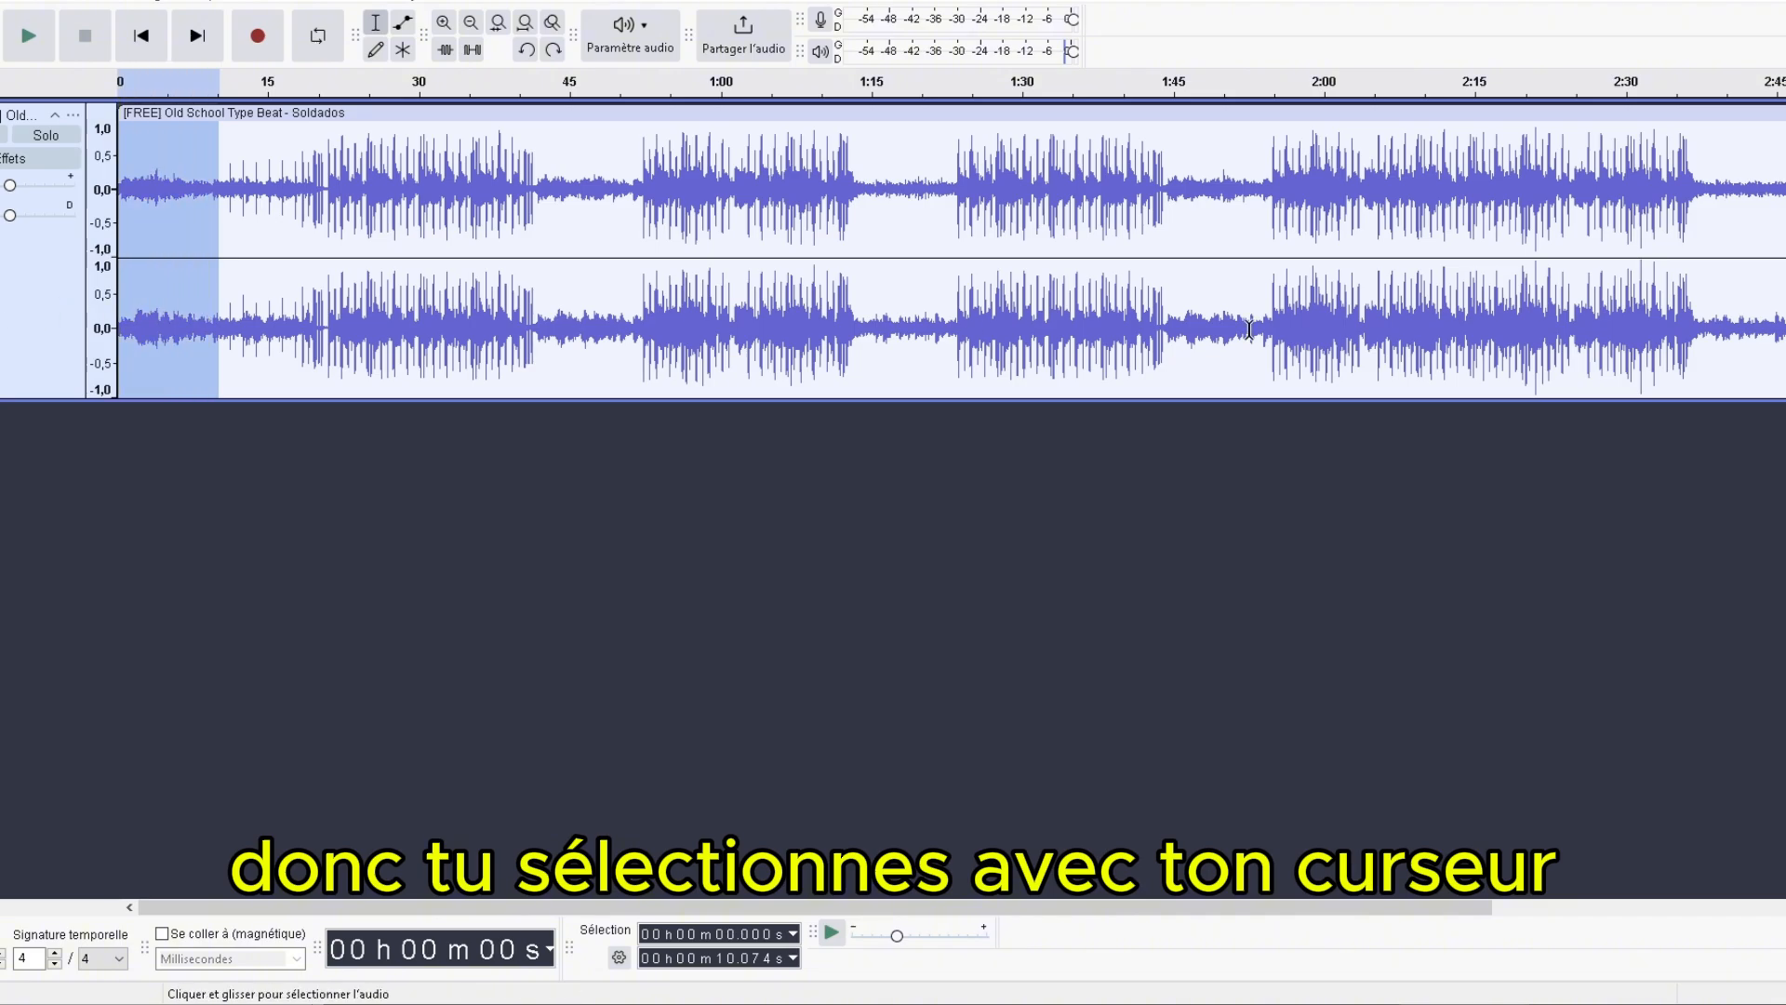
pyautogui.moveTo(1784, 186); pyautogui.dragTo(119, 223)
pyautogui.click(65, 3)
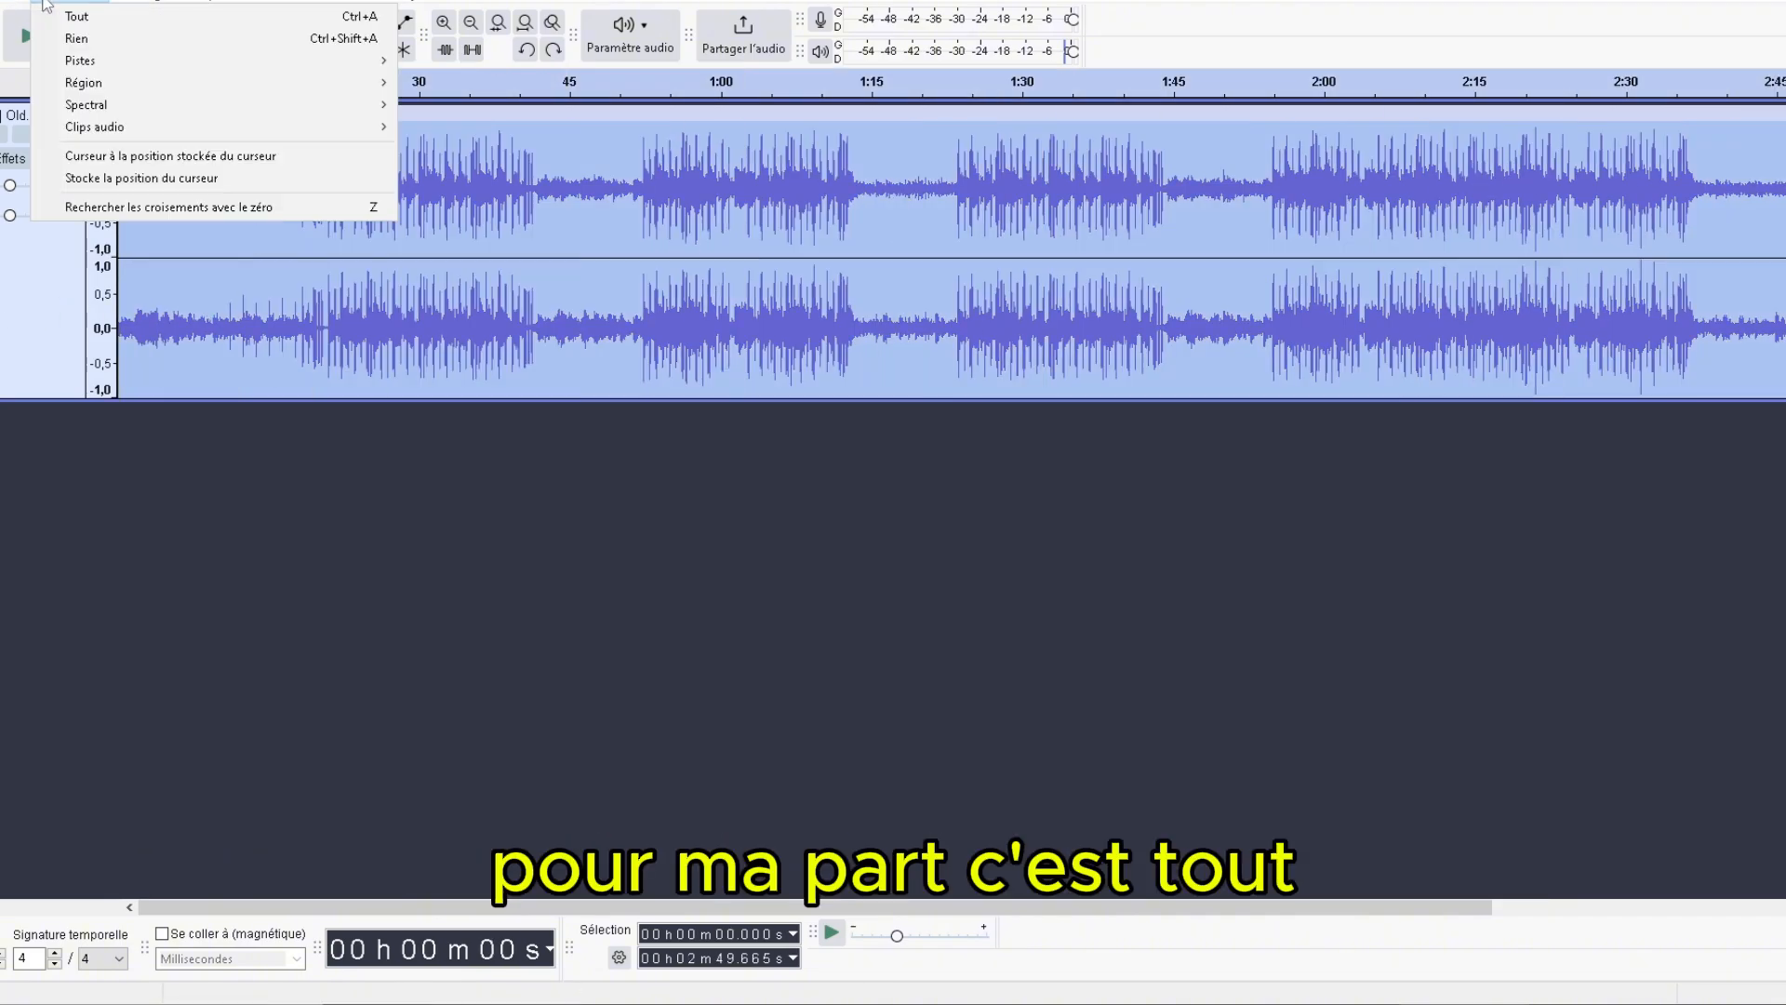
pyautogui.click(71, 20)
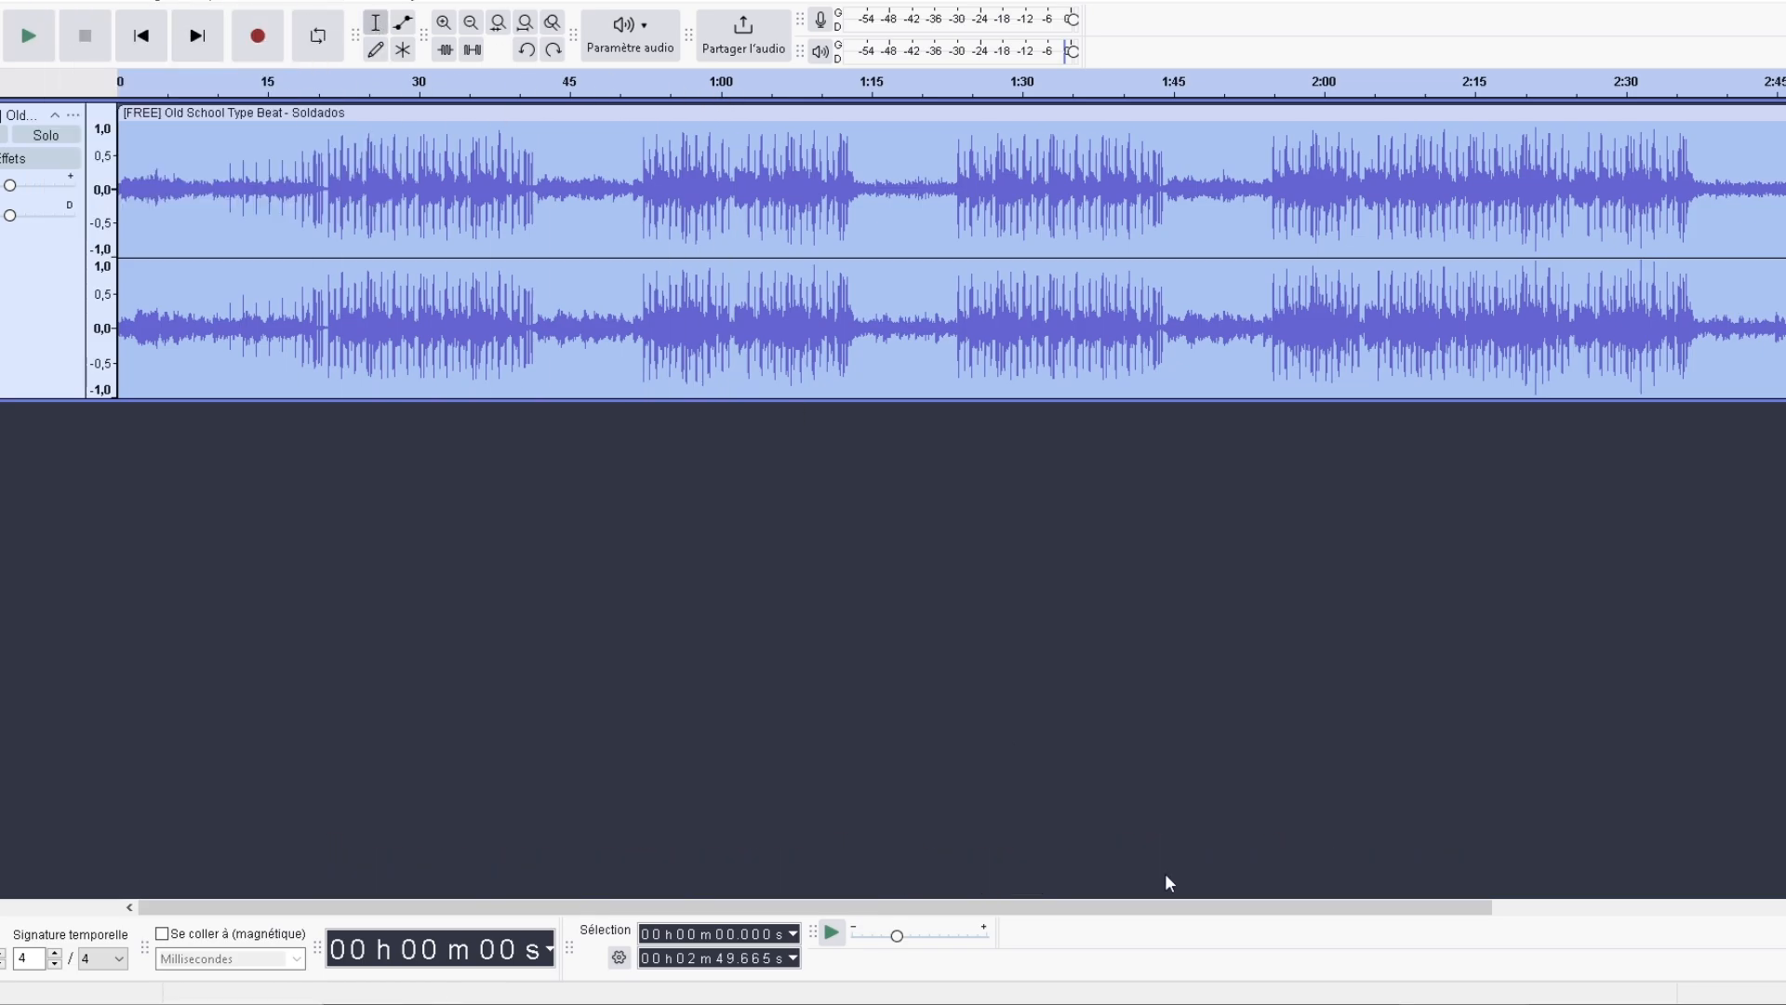
# Listen to the original track from its start and again from about 20 seconds, just before the beat drops.
pyautogui.press('space')
pyautogui.click(481, 477)
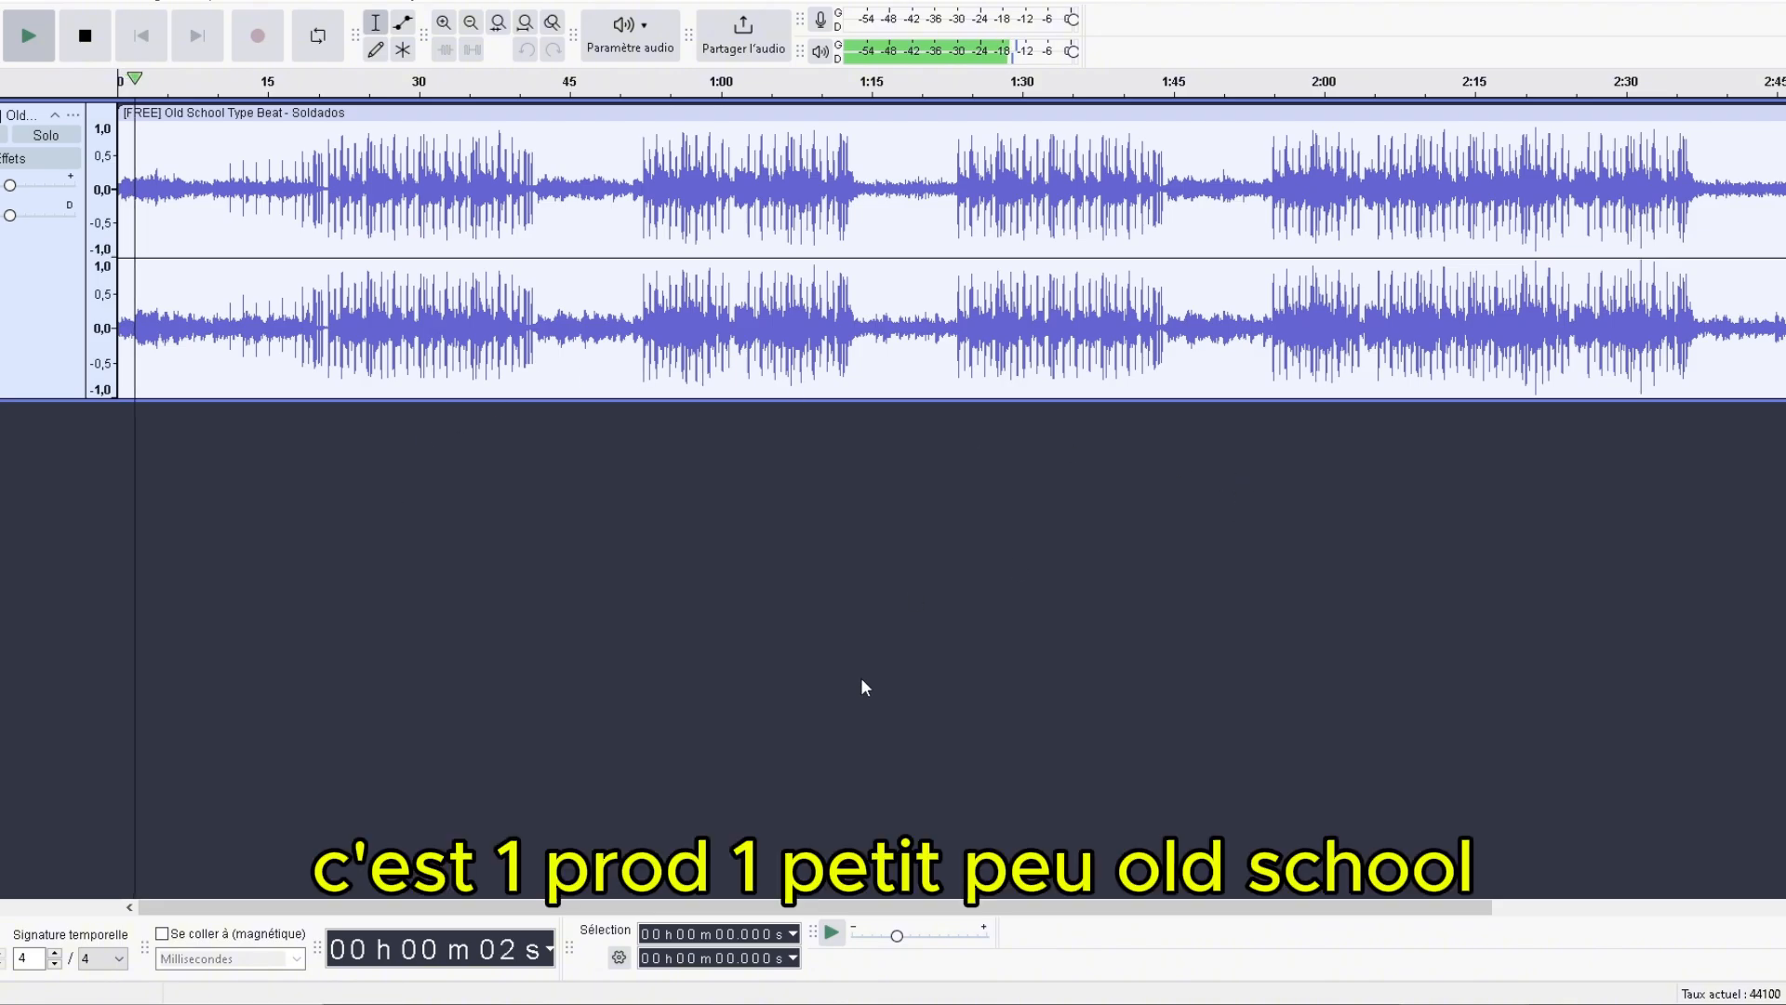
pyautogui.click(91, 39)
pyautogui.click(322, 186)
pyautogui.press('space')
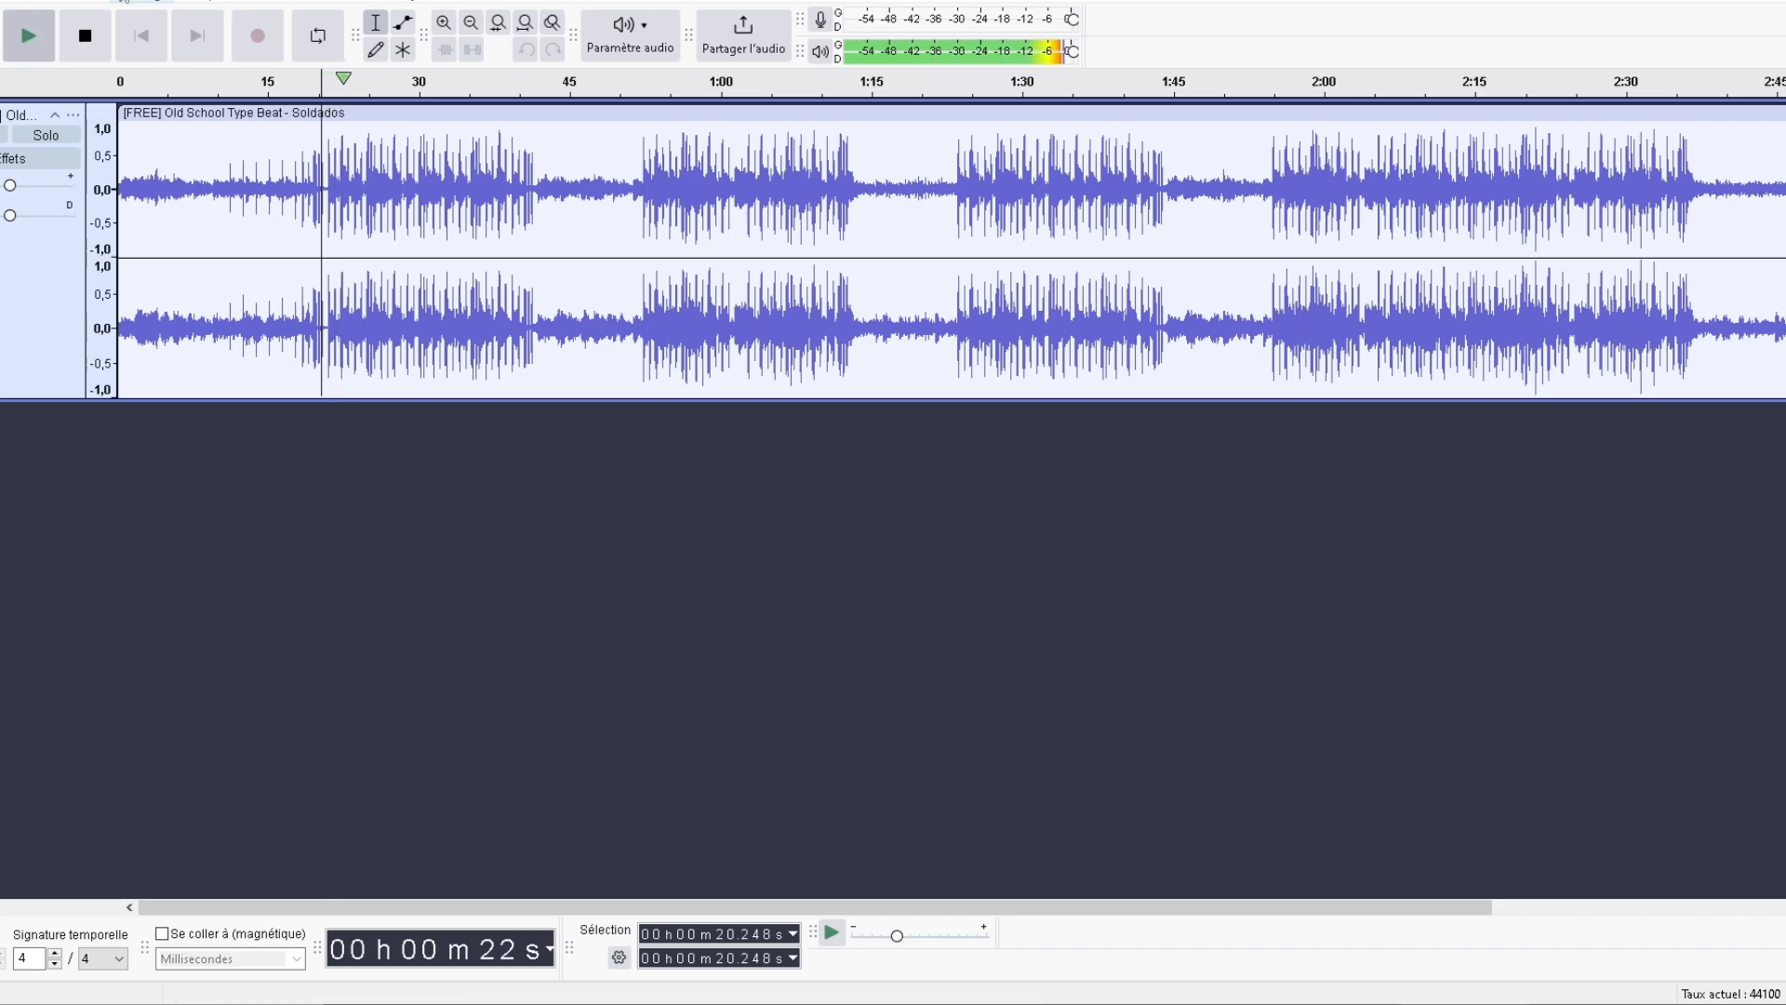
pyautogui.click(89, 39)
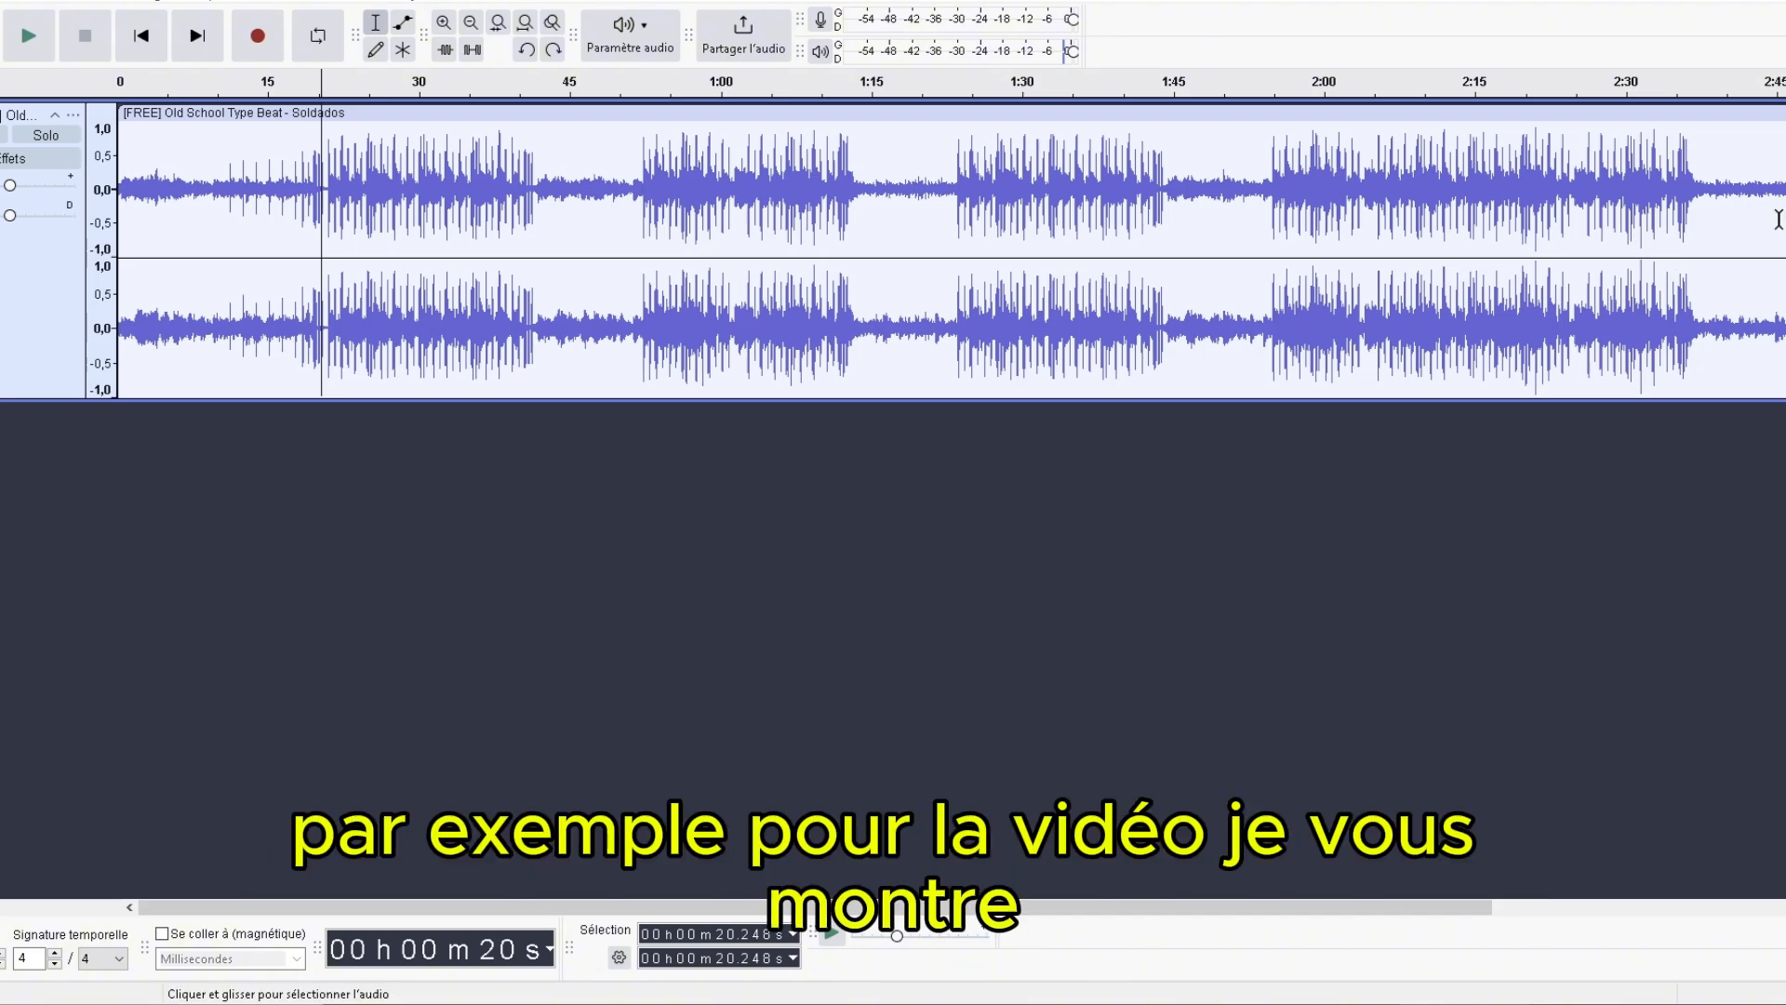
# Preview the Change Speed and Pitch effect on the whole track with its preset multiplier.
pyautogui.click(63, 2)
pyautogui.click(76, 16)
pyautogui.click(359, 2)
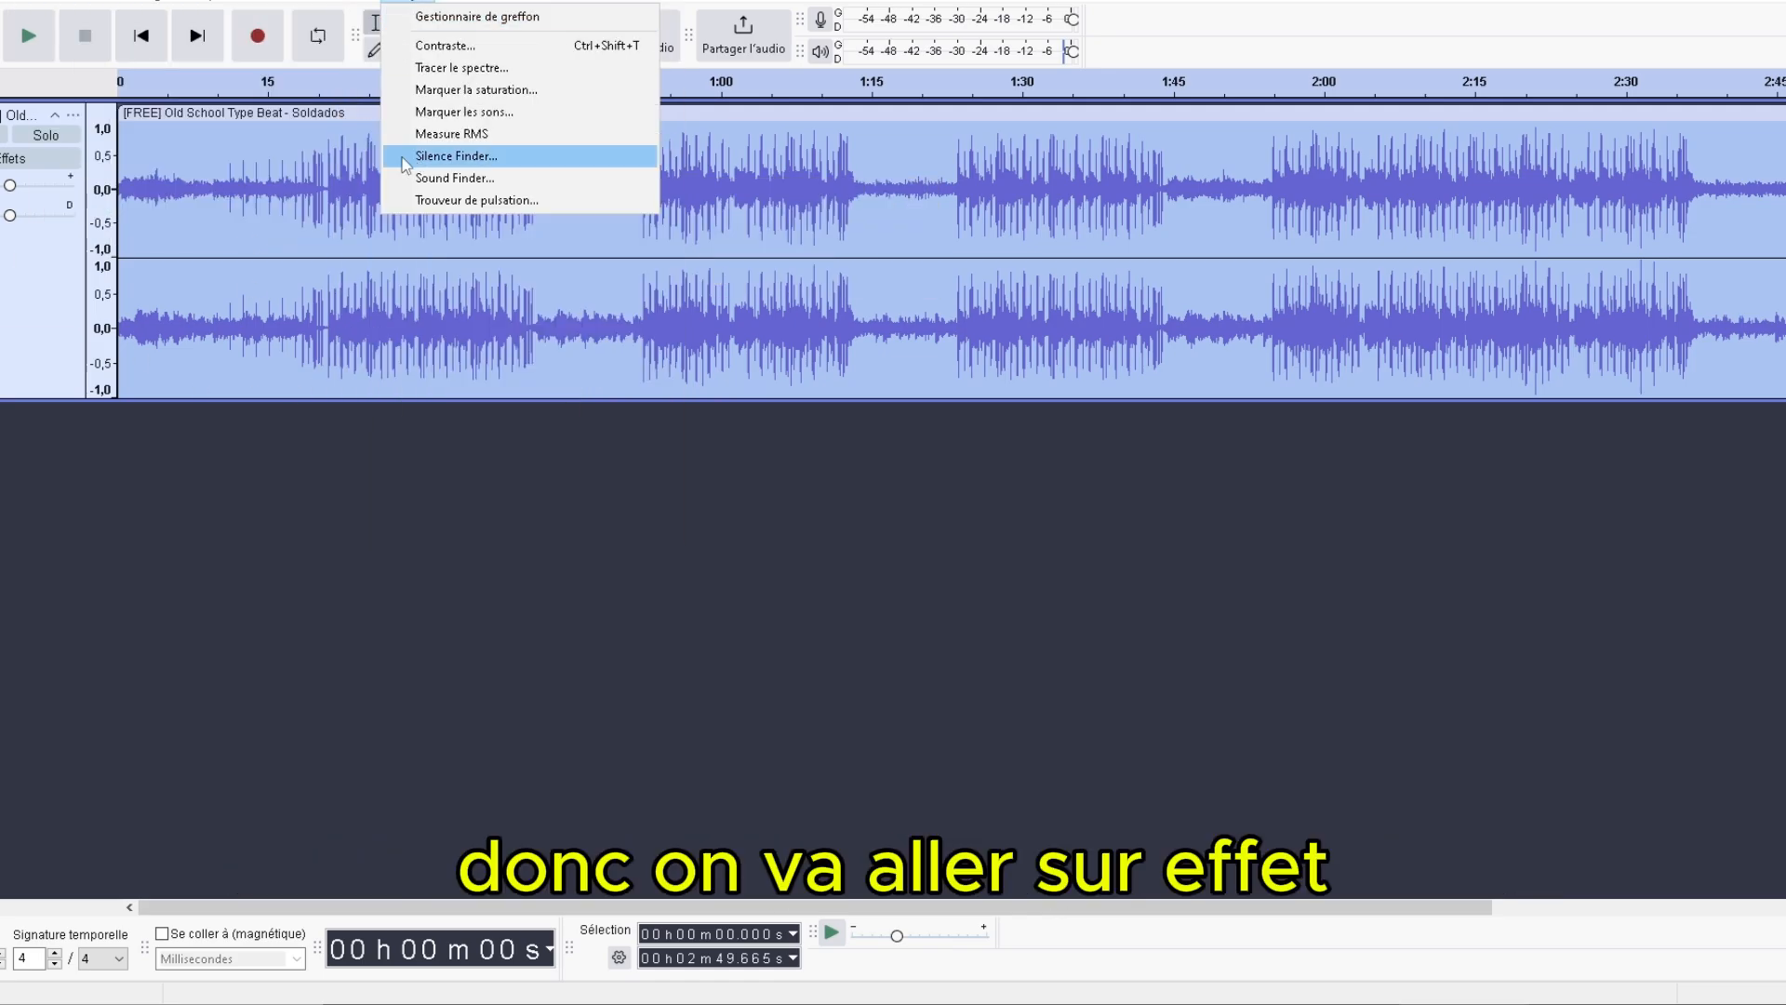
pyautogui.moveTo(521, 192)
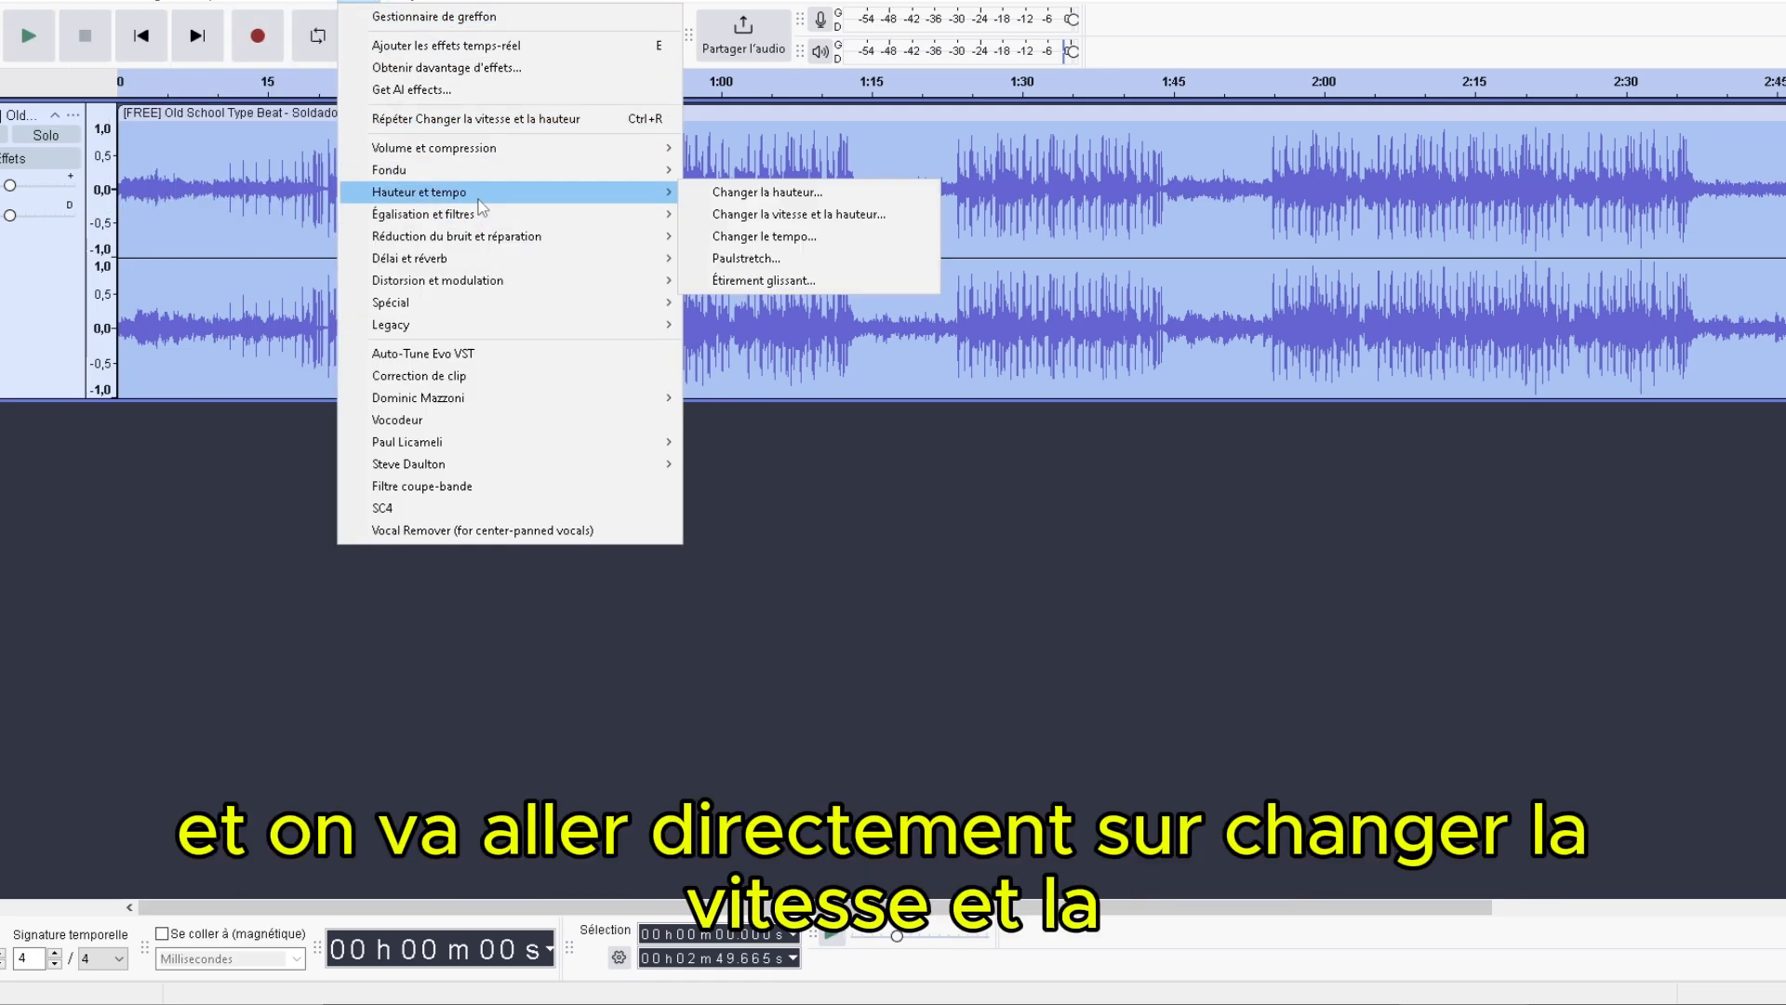
pyautogui.click(766, 216)
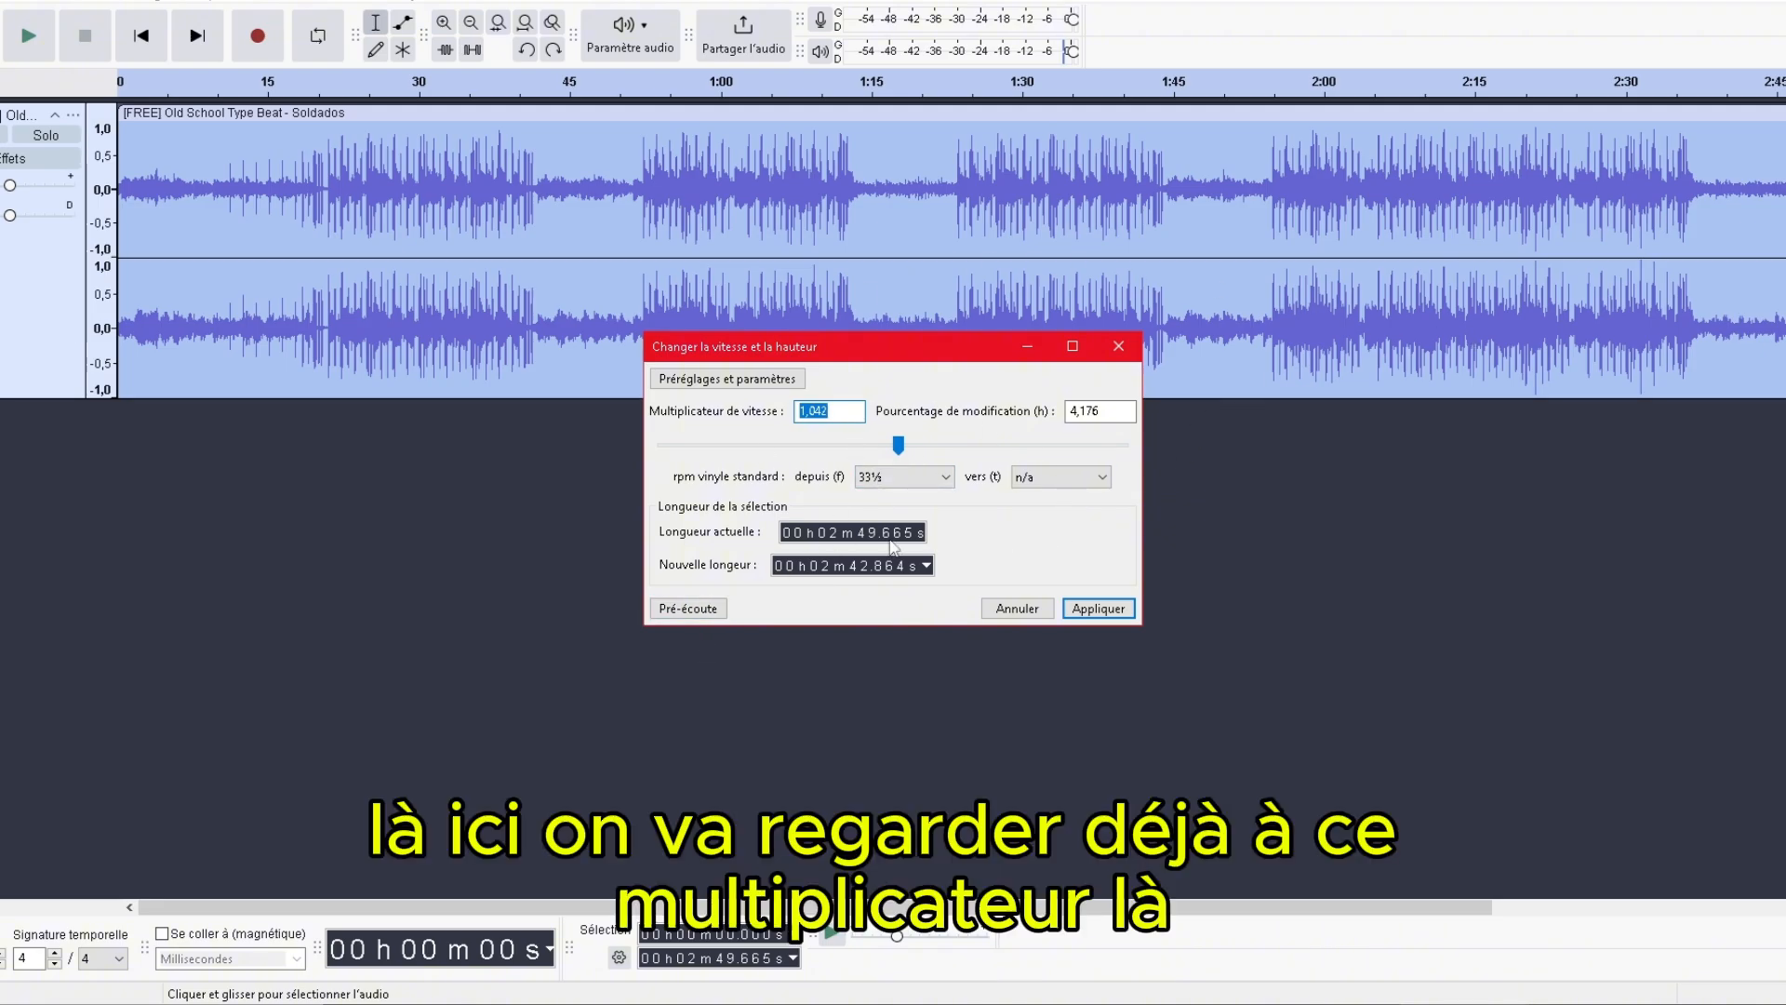
pyautogui.click(712, 611)
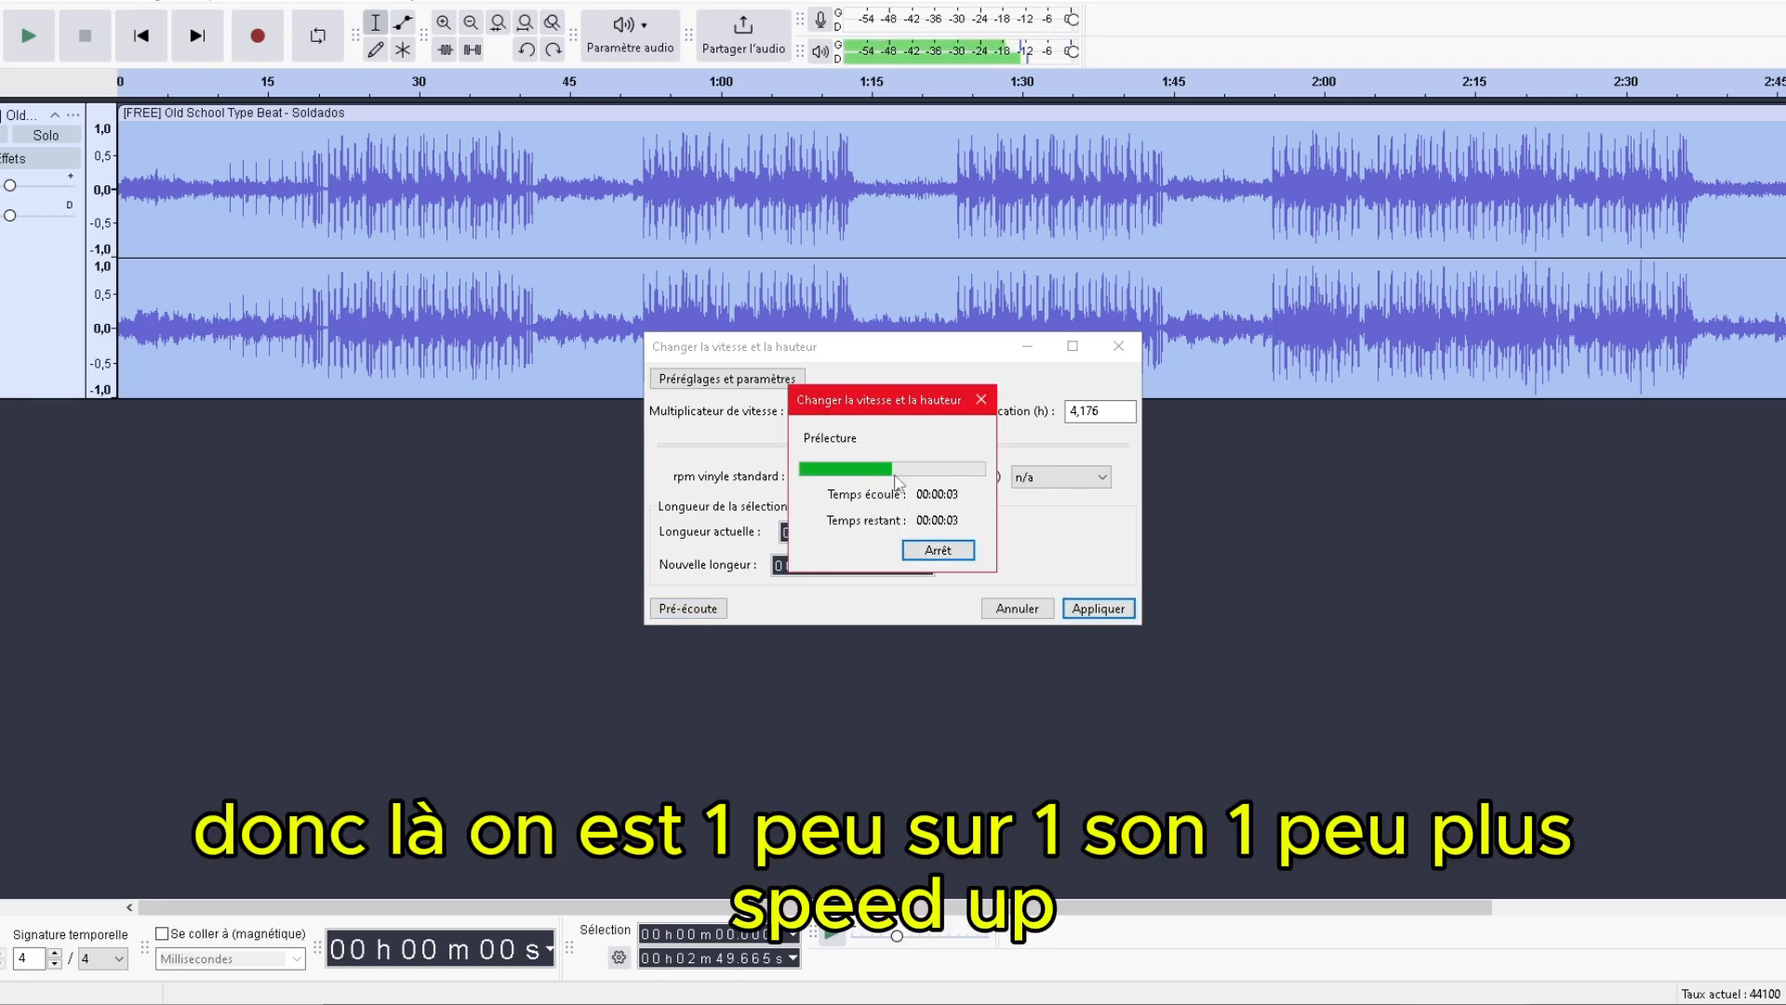
pyautogui.click(937, 549)
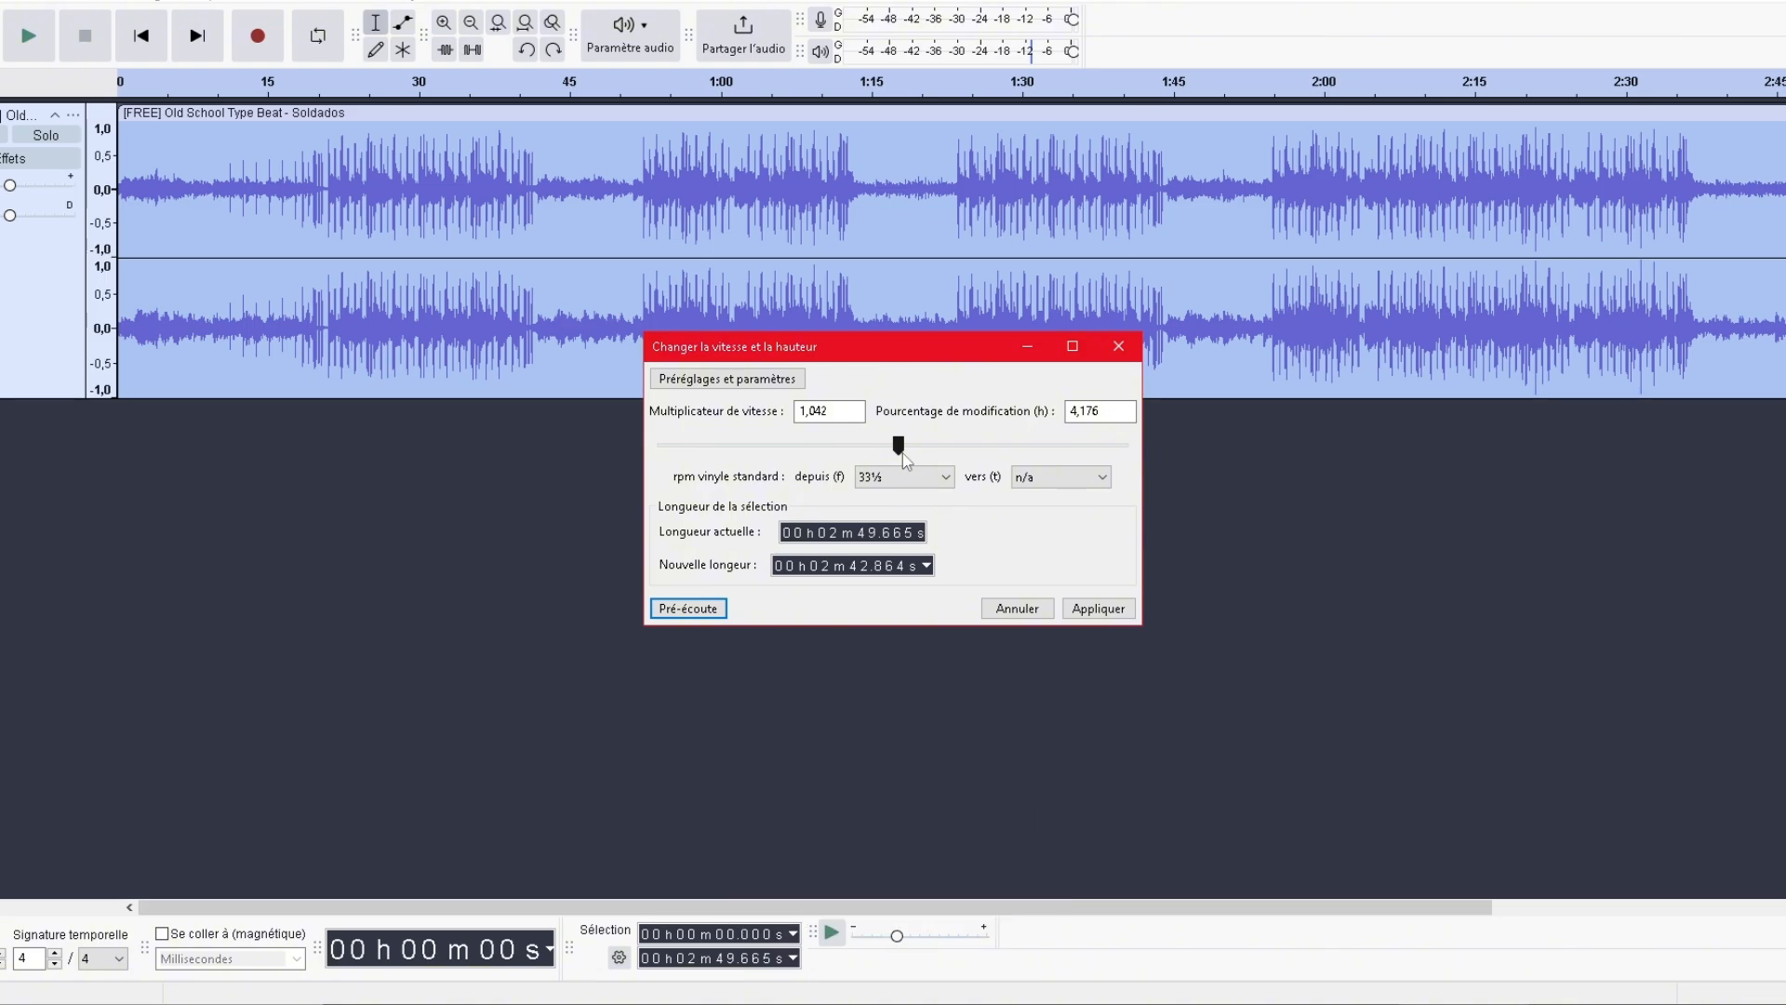
# Set the speed multiplier to 1.081 (8.117 %), preview the result and apply the effect to the whole track.
pyautogui.moveTo(904, 456); pyautogui.dragTo(910, 454)
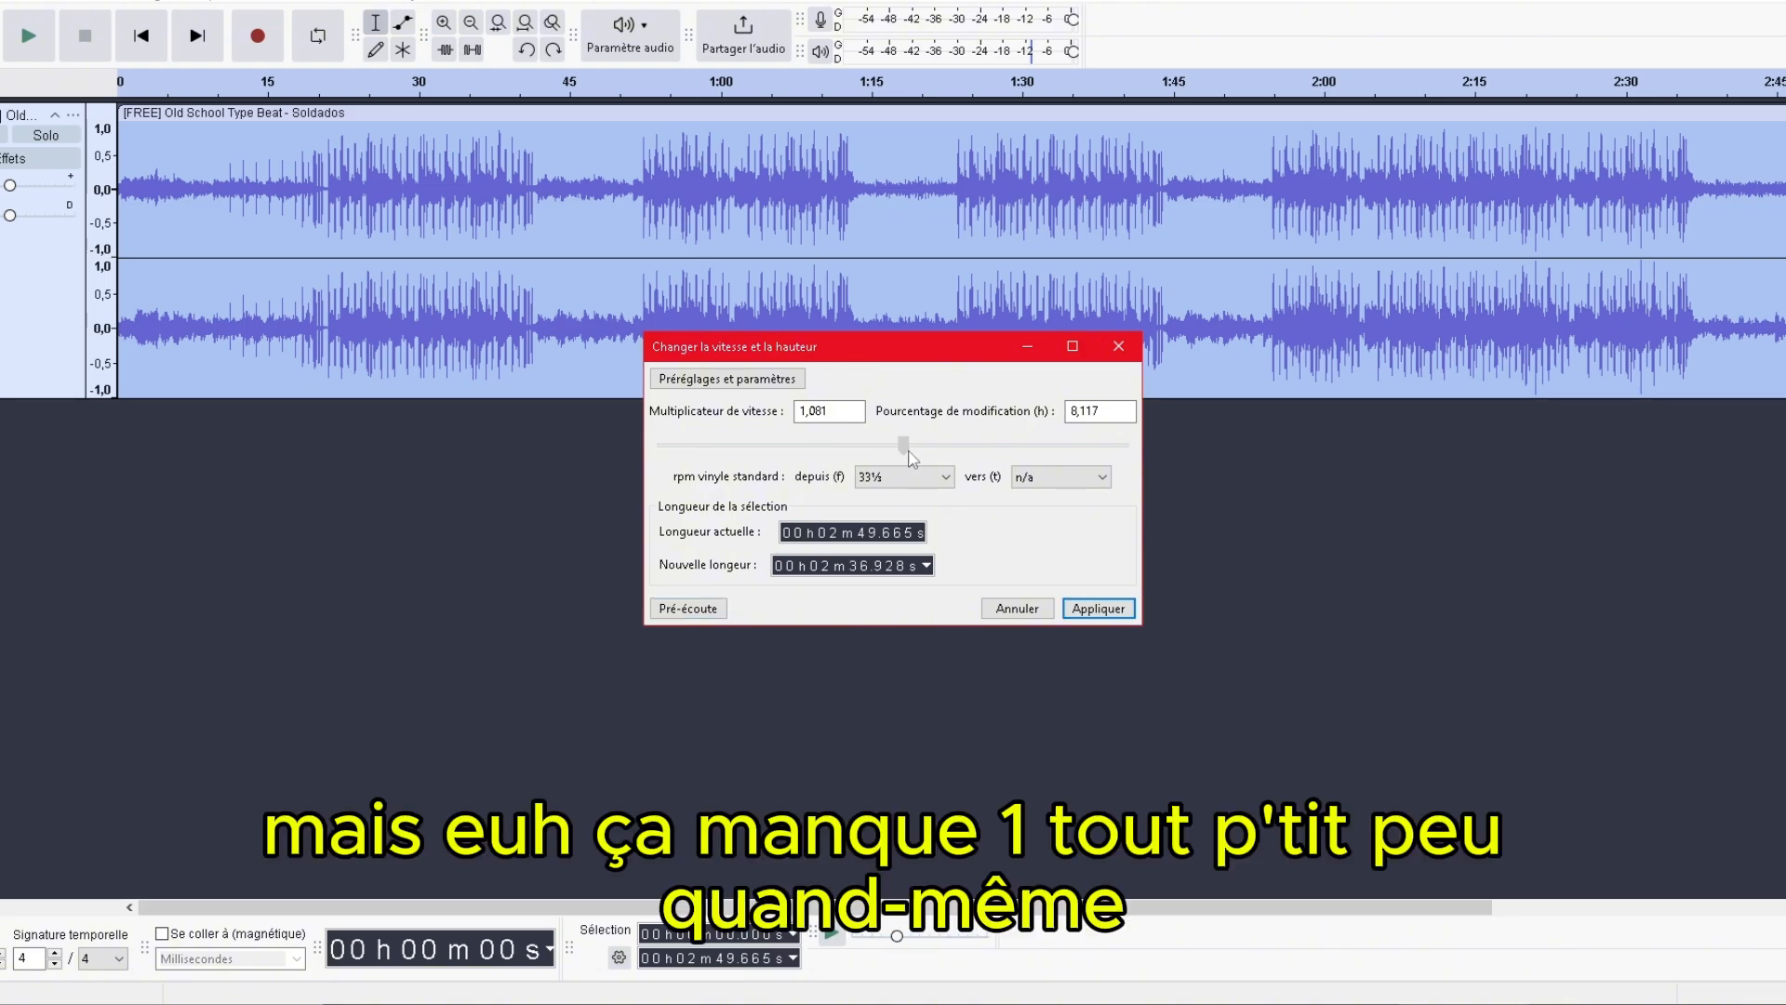
pyautogui.click(688, 611)
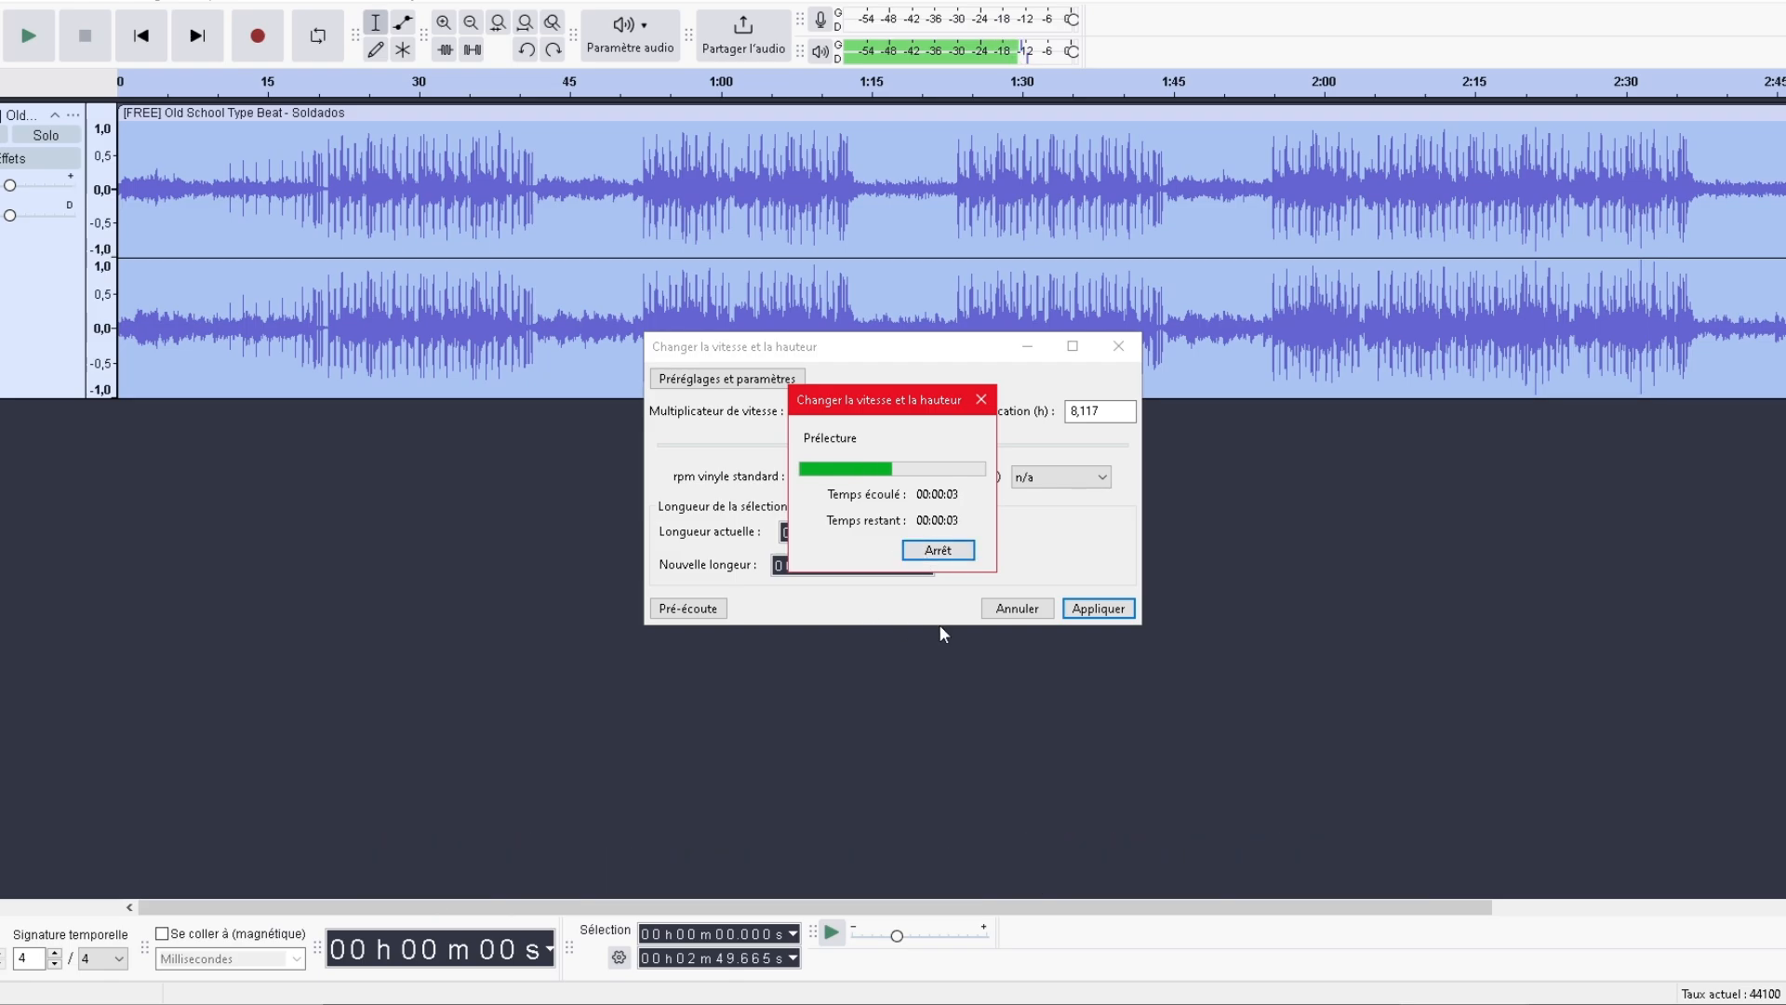
pyautogui.click(938, 550)
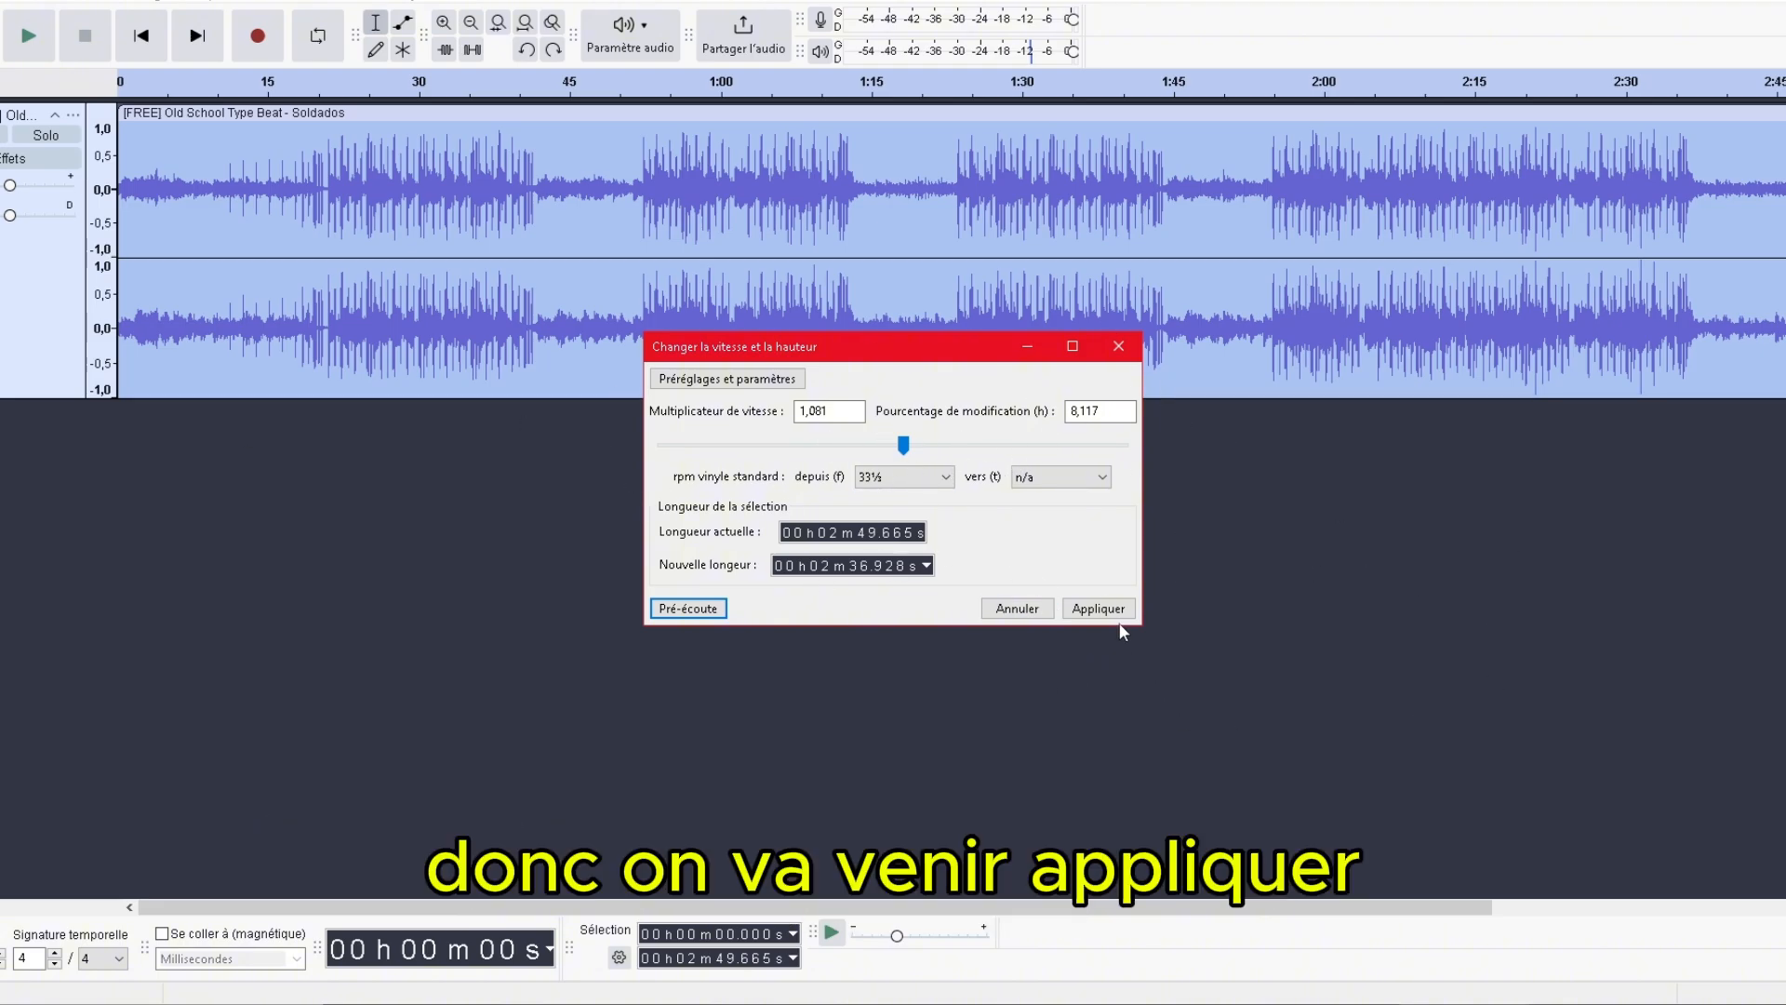
pyautogui.click(1098, 608)
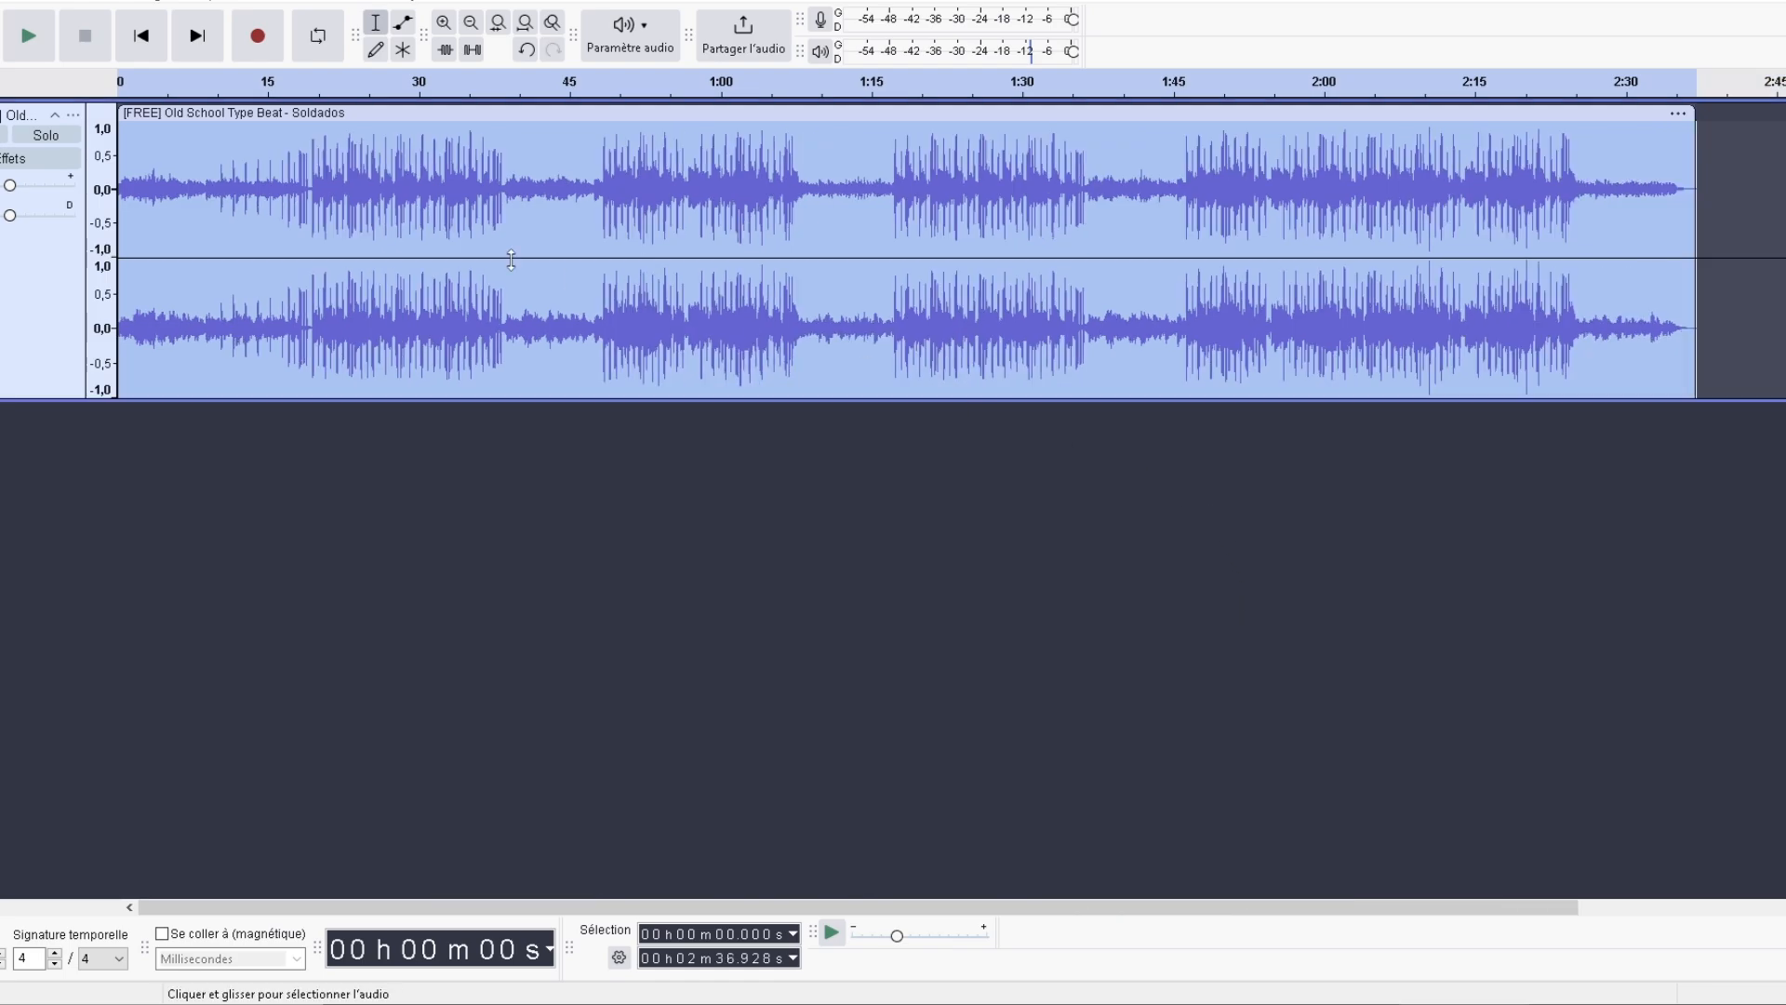
# Listen to the accelerated track from its start and again from about 18 seconds.
pyautogui.moveTo(224, 238); pyautogui.dragTo(58, 218)
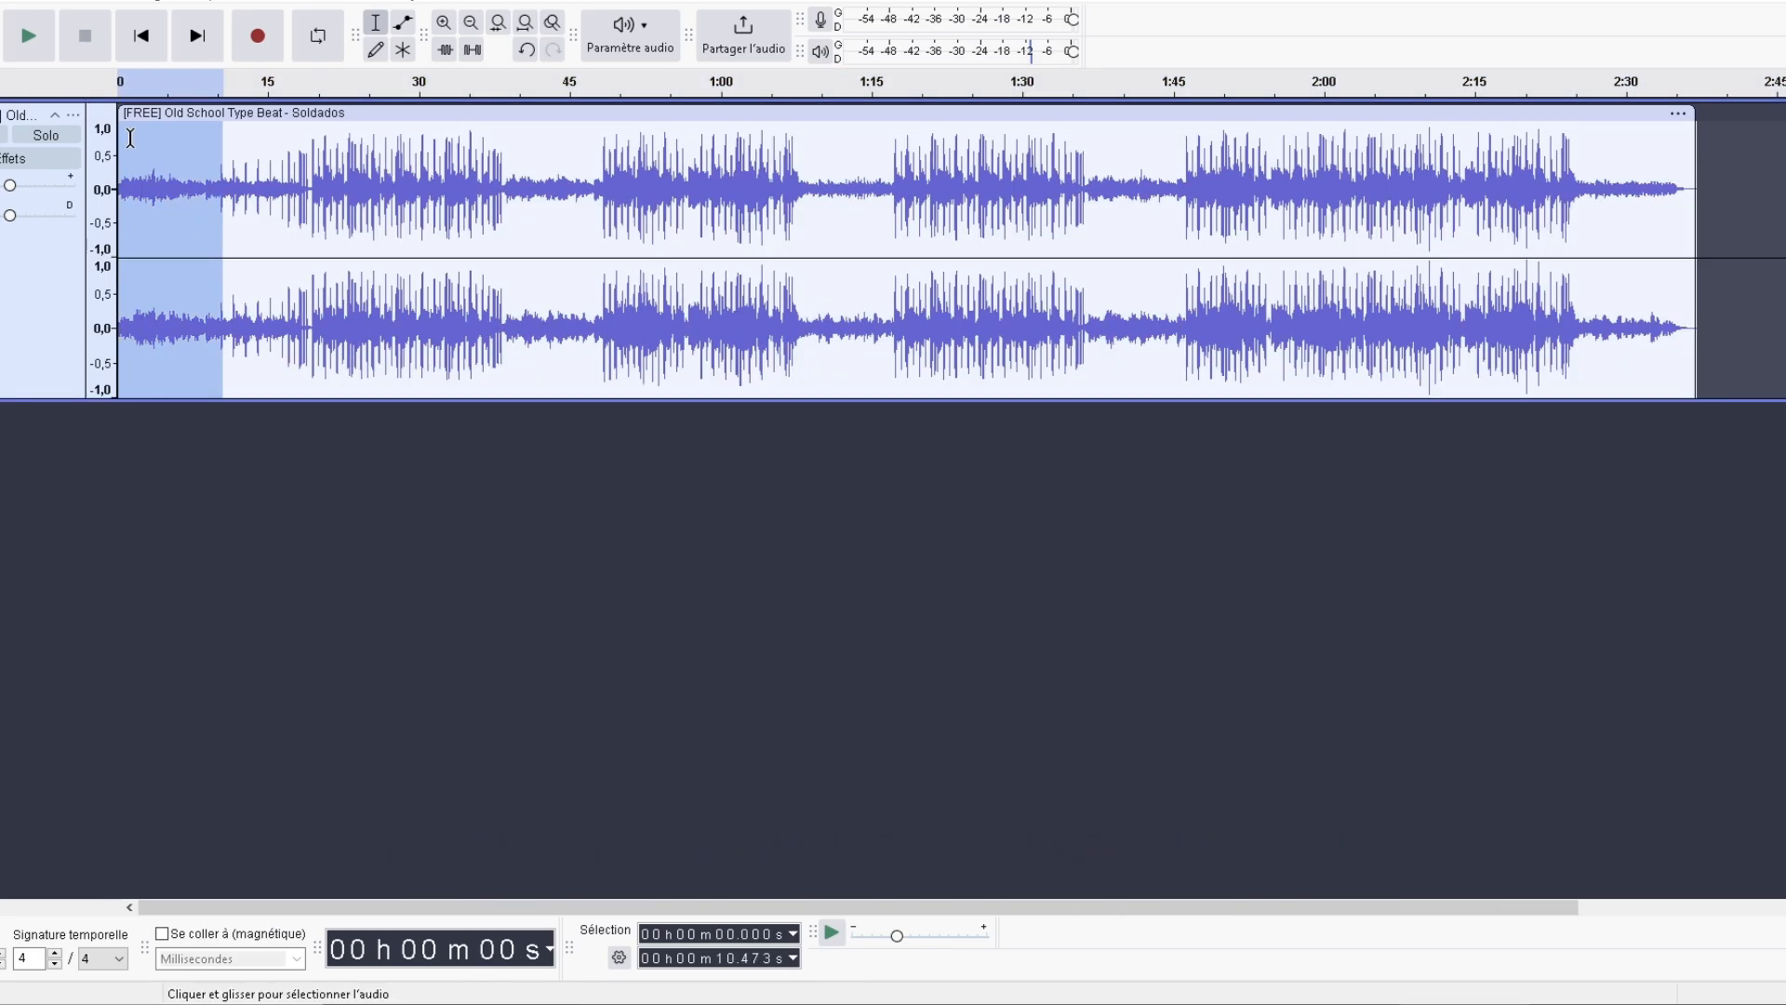
pyautogui.press('Home')
pyautogui.press('space')
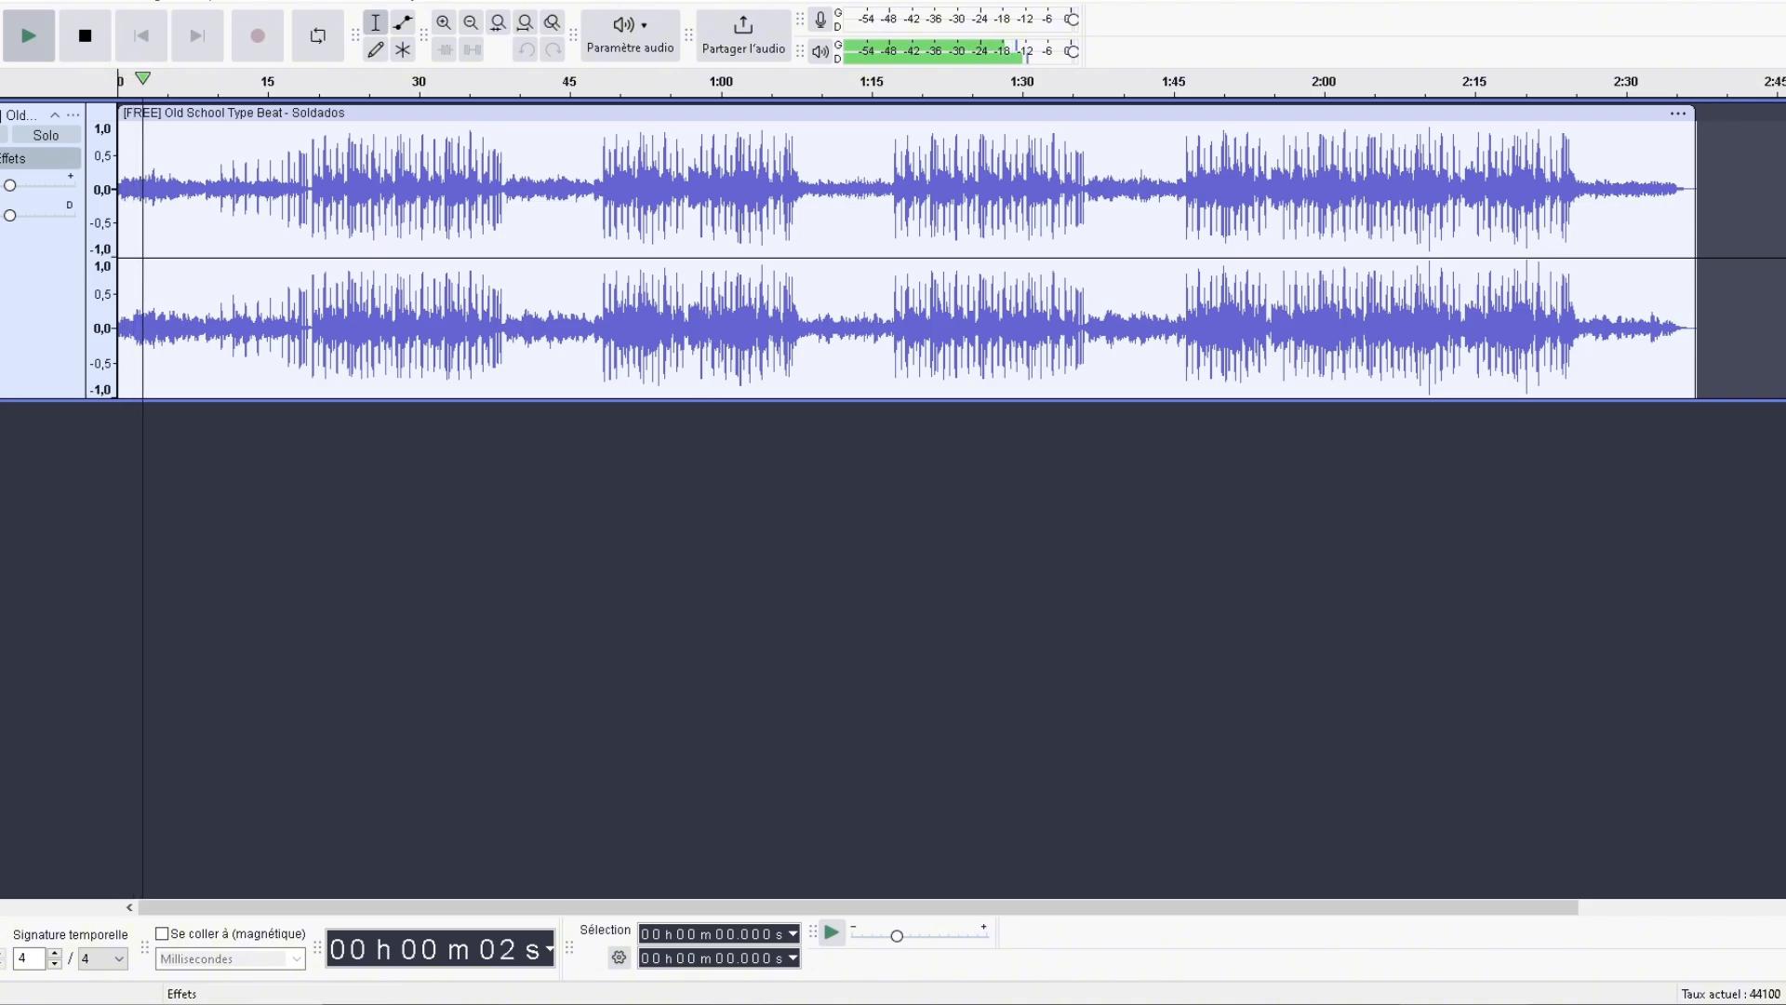
pyautogui.click(85, 37)
pyautogui.click(303, 200)
pyautogui.click(35, 41)
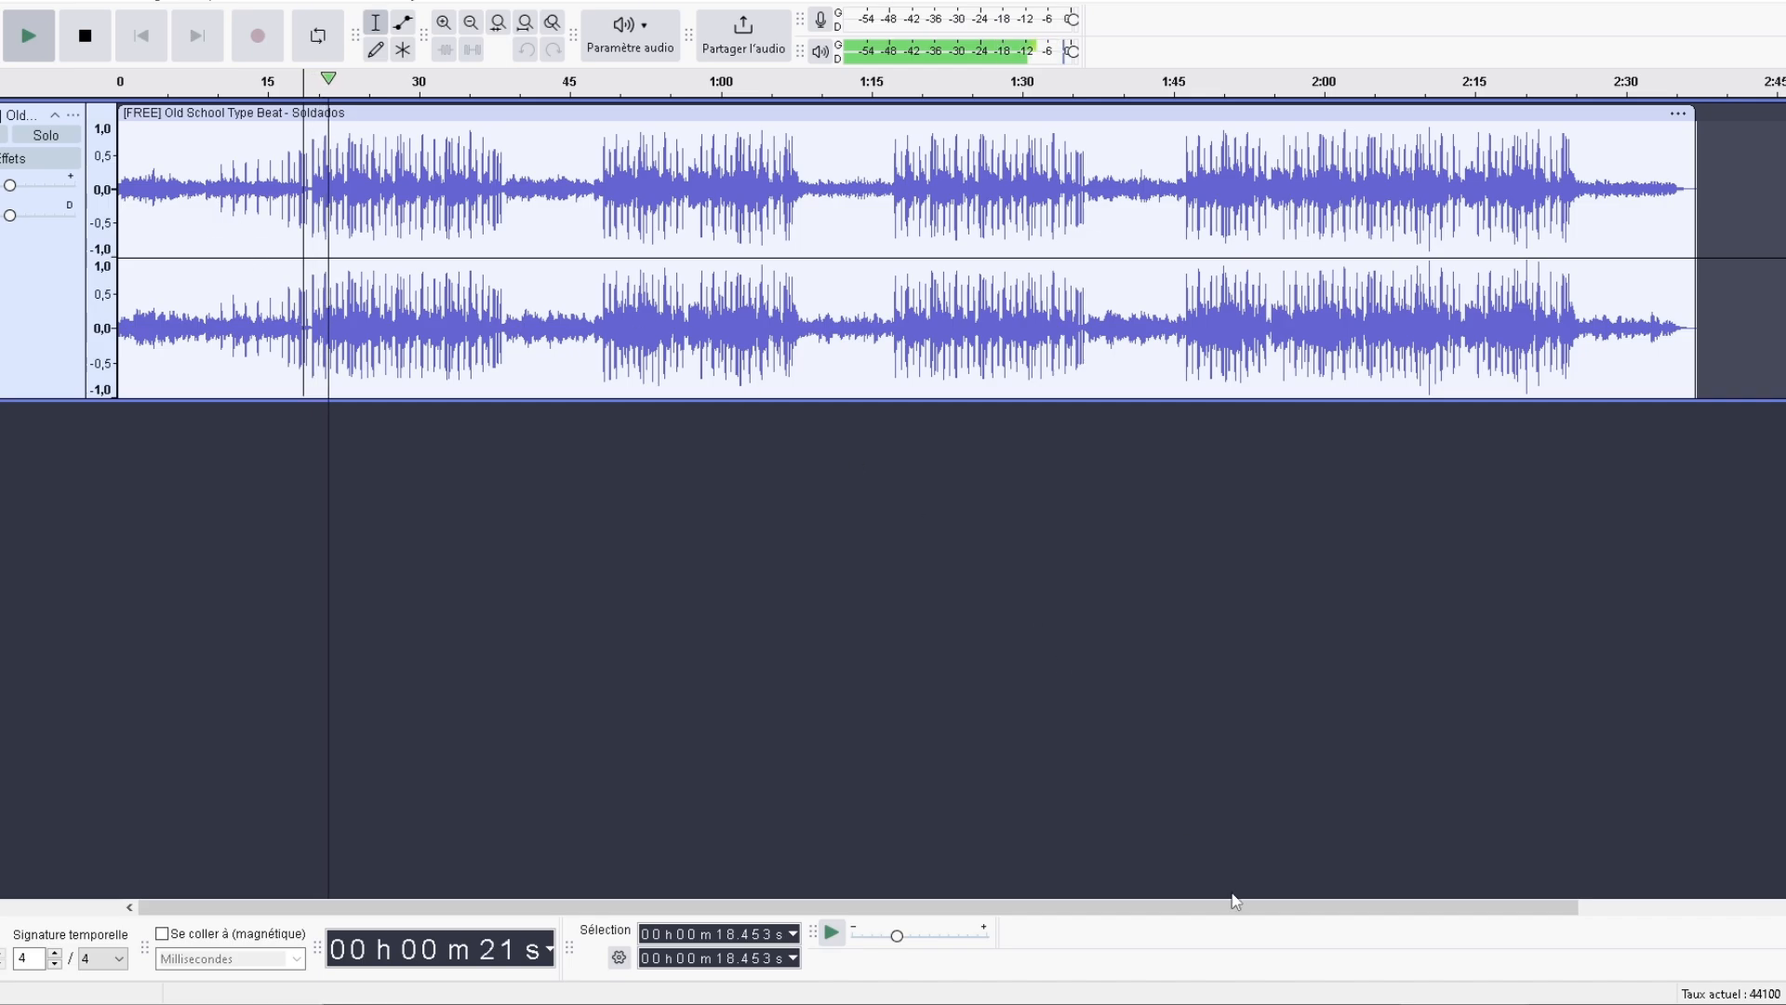
pyautogui.press('space')
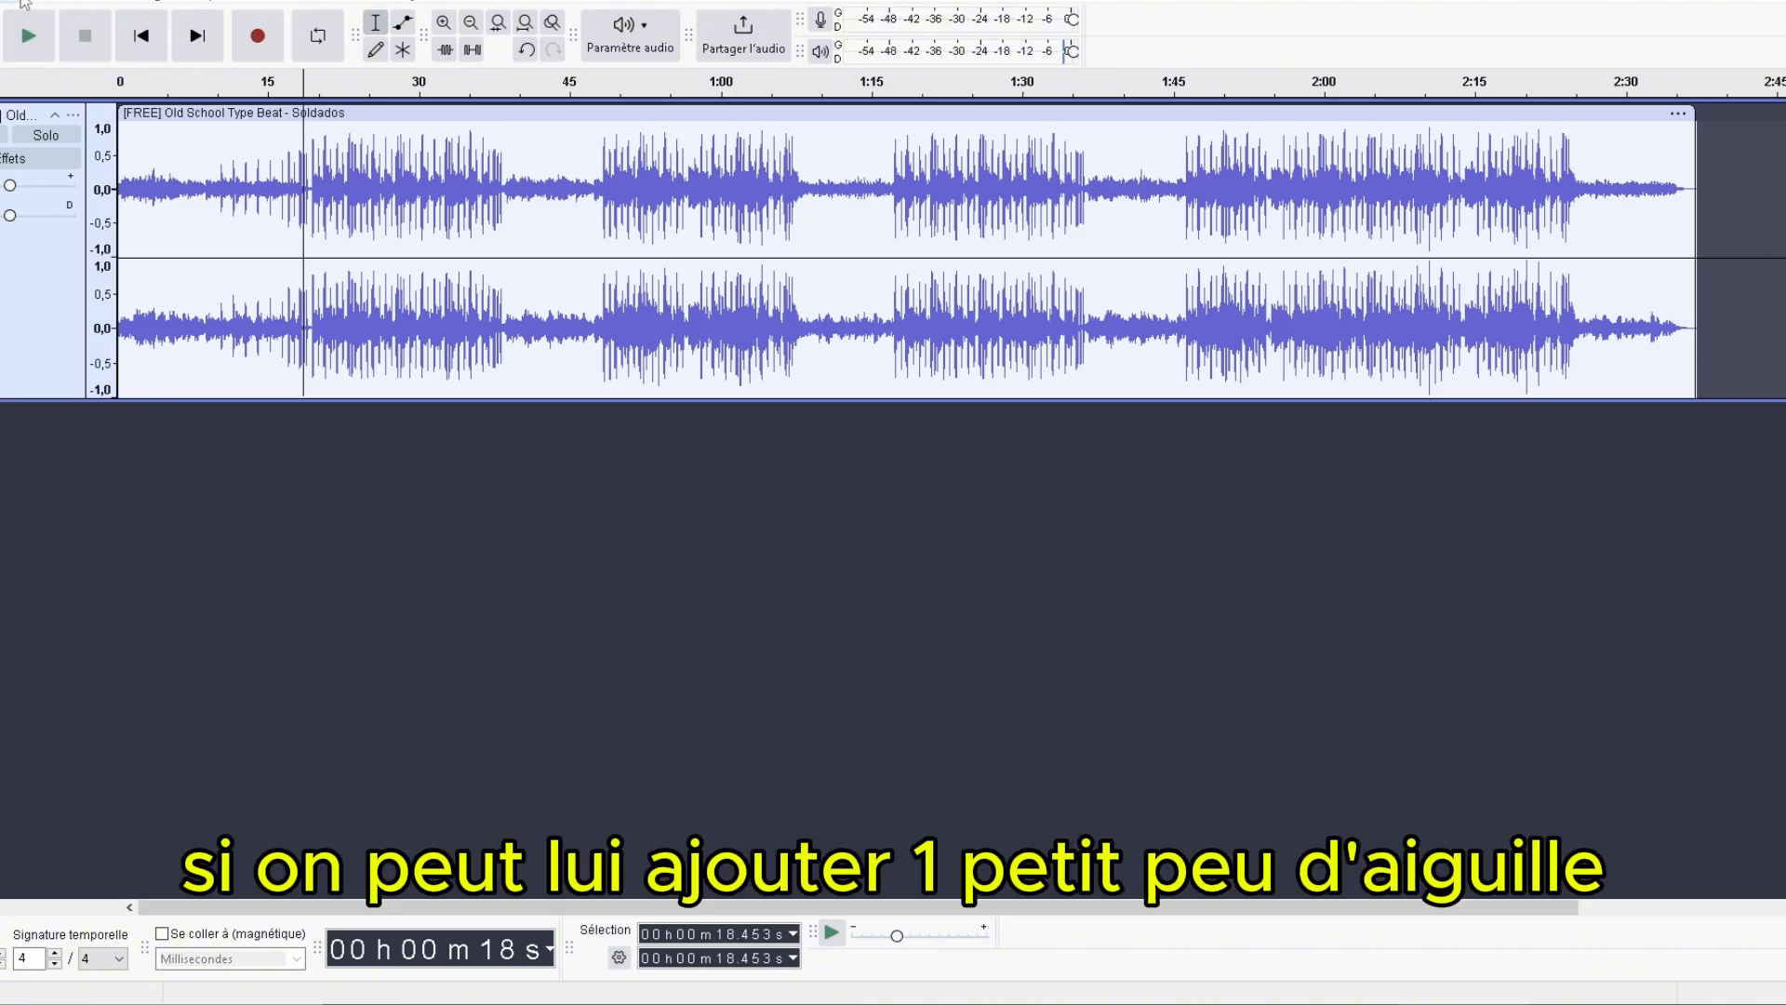
# Open Change Pitch for the whole track and preview a pitch change of 69.335 %.
pyautogui.click(51, 2)
pyautogui.click(72, 16)
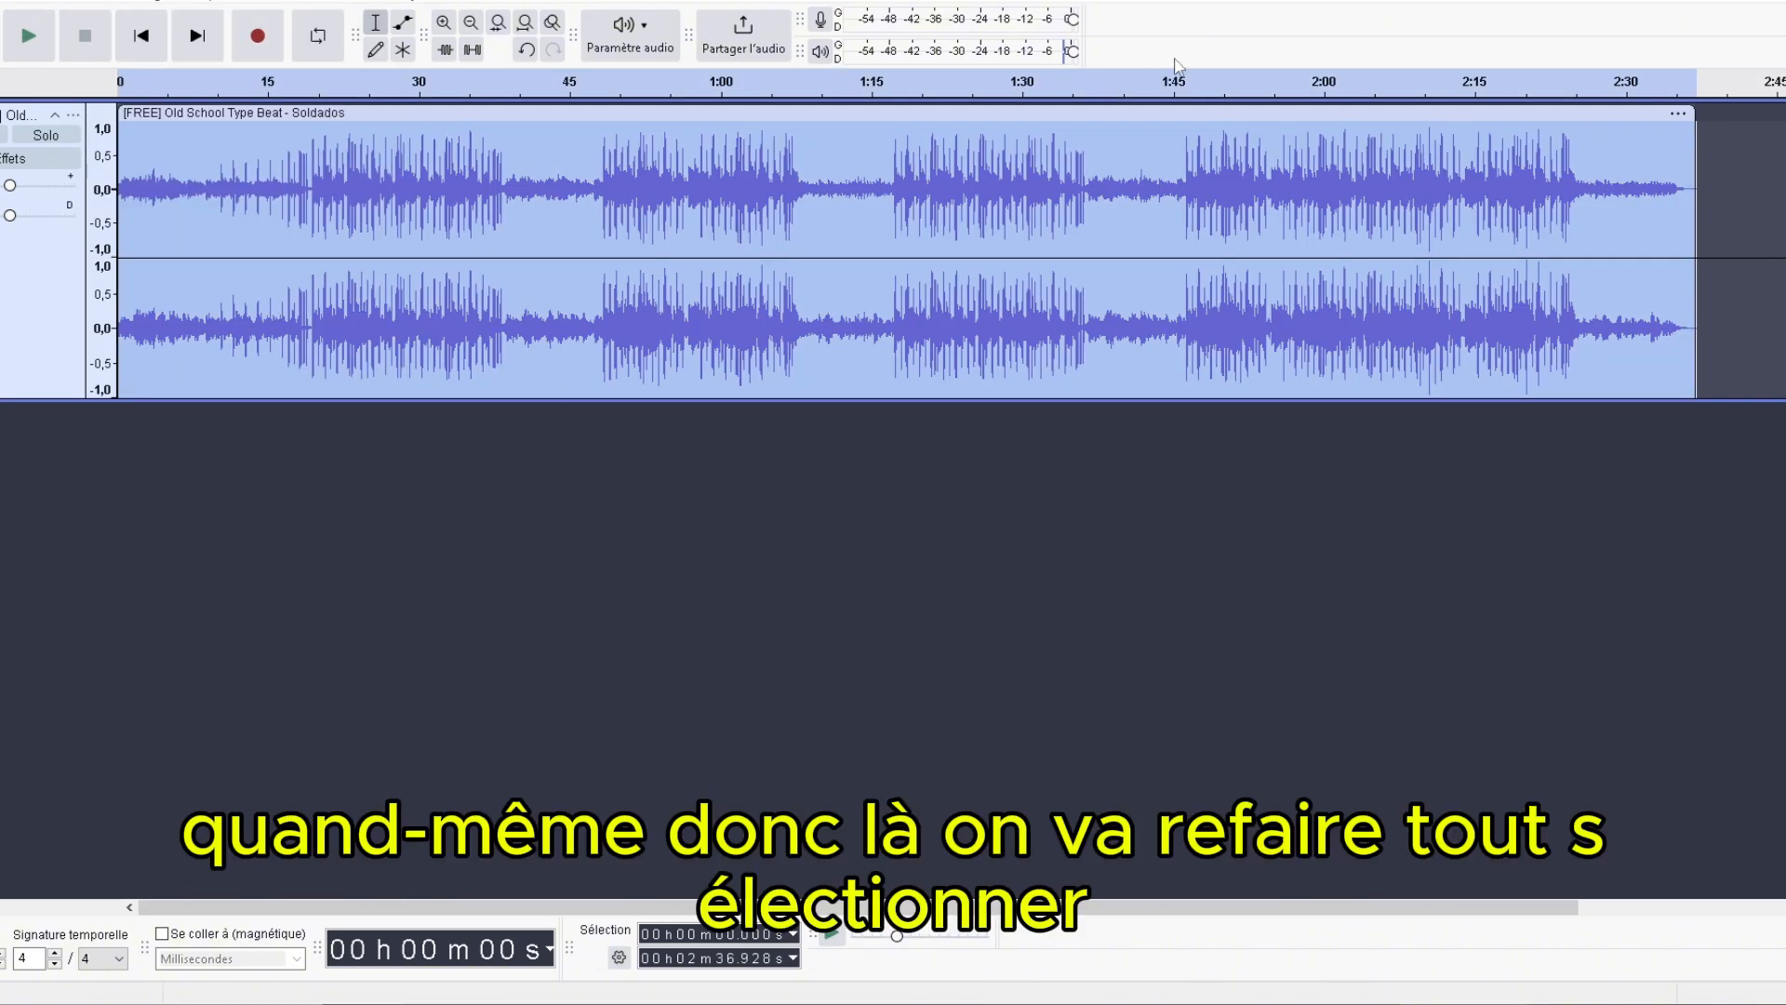
pyautogui.click(367, 6)
pyautogui.moveTo(617, 192)
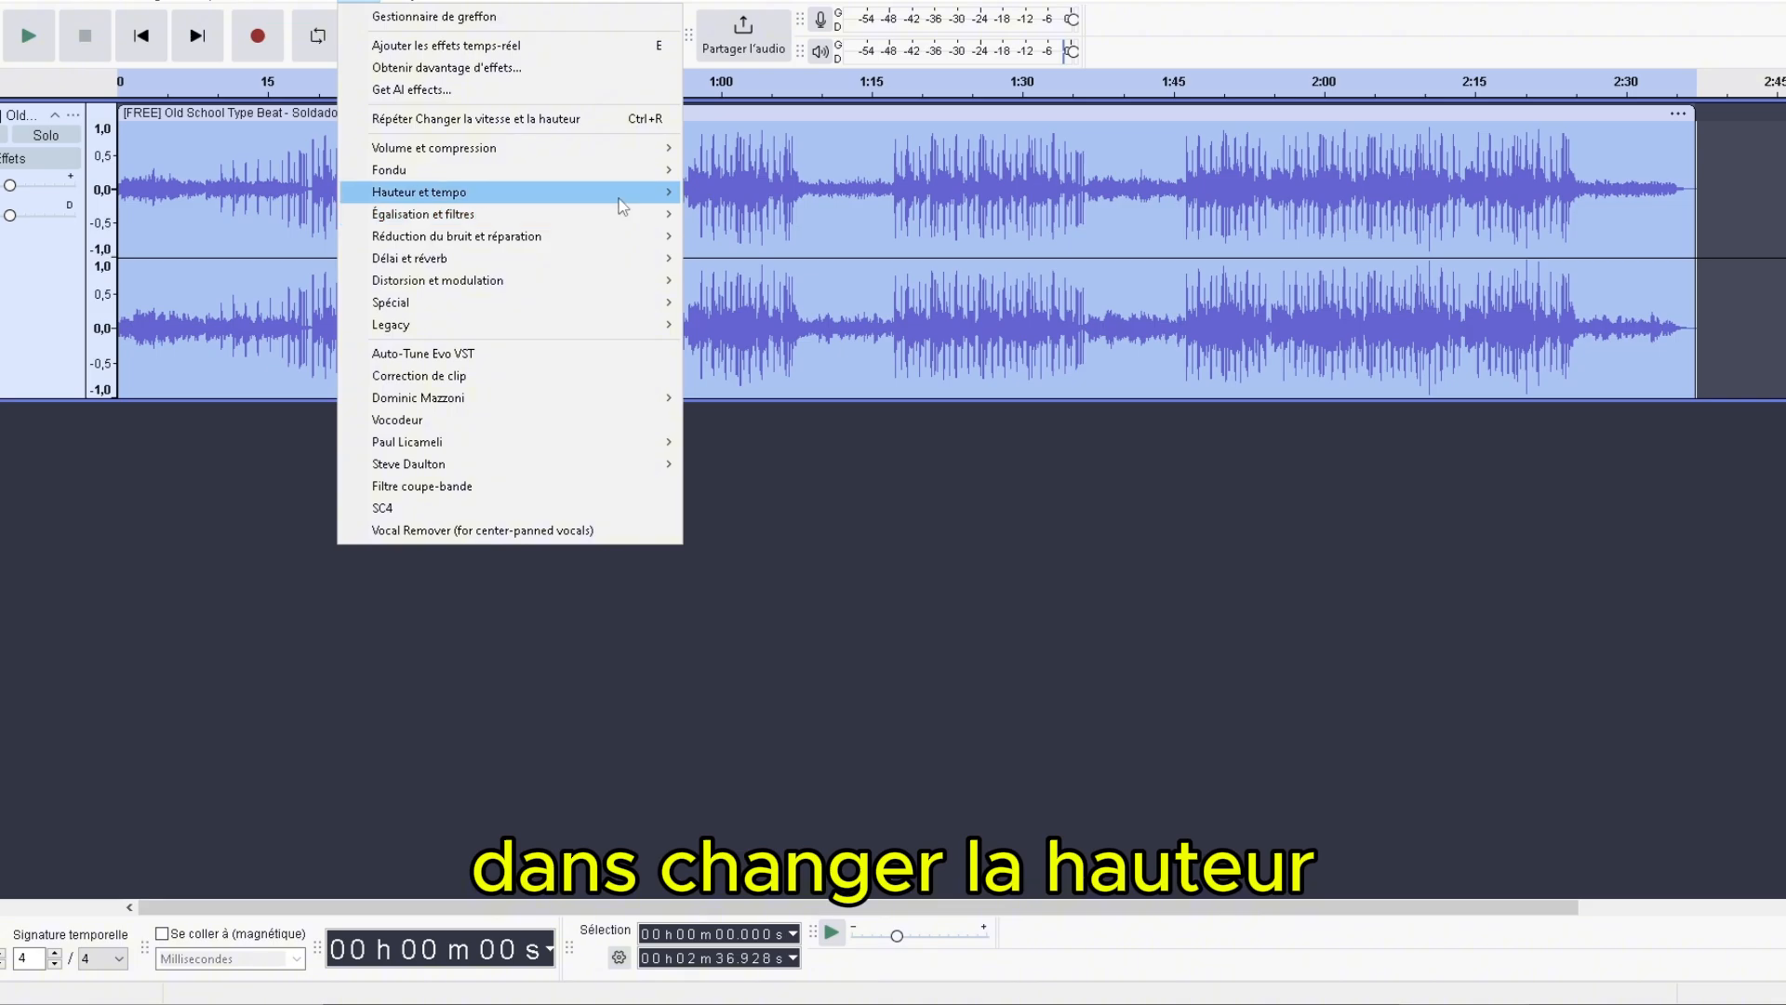
pyautogui.click(704, 194)
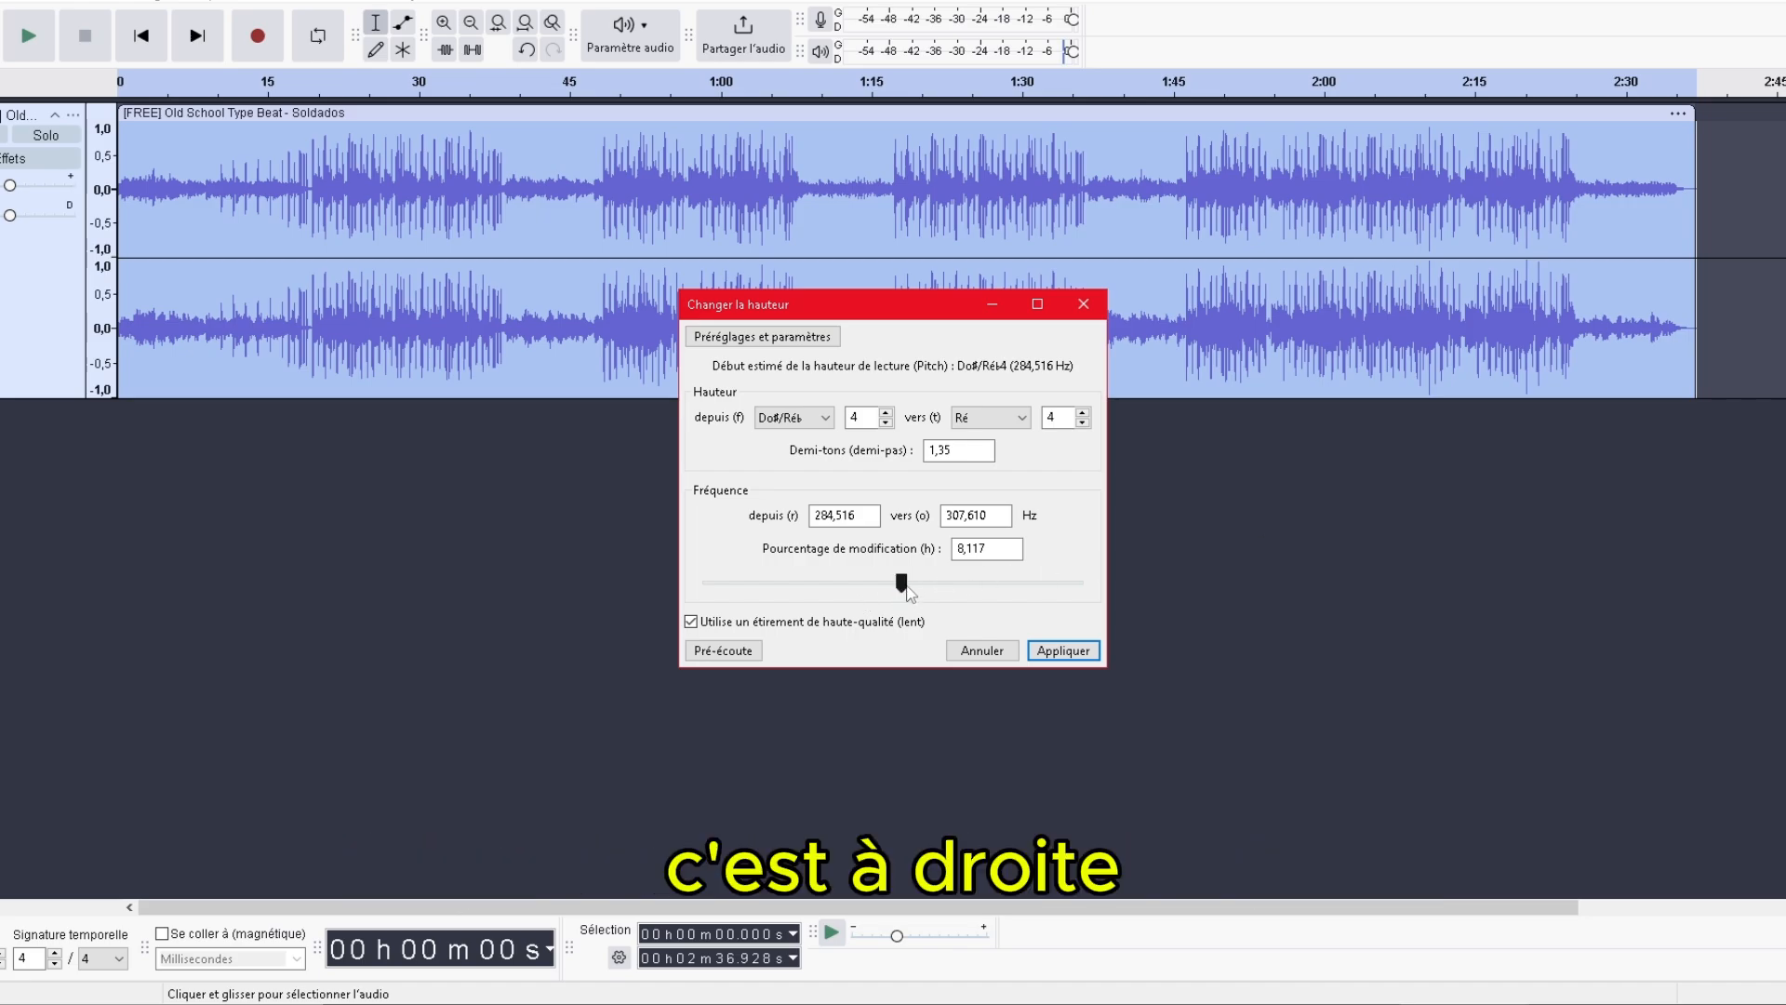
pyautogui.moveTo(902, 582); pyautogui.dragTo(941, 583)
pyautogui.click(750, 651)
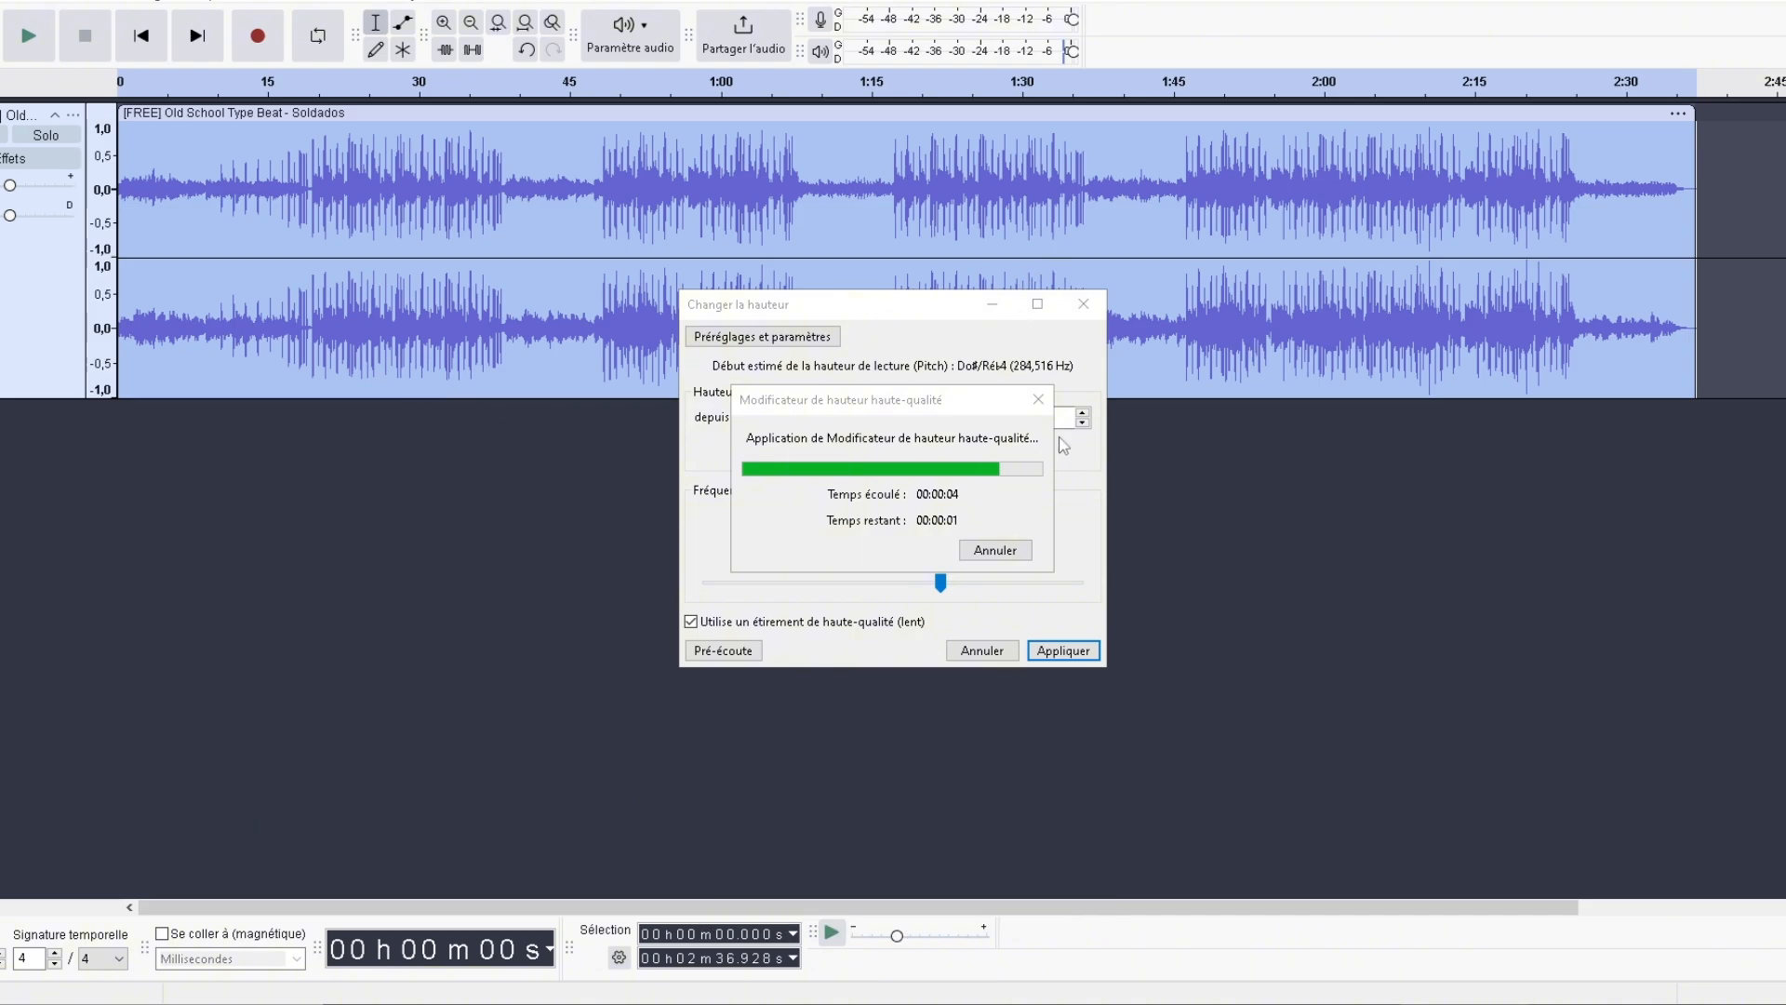
pyautogui.click(719, 655)
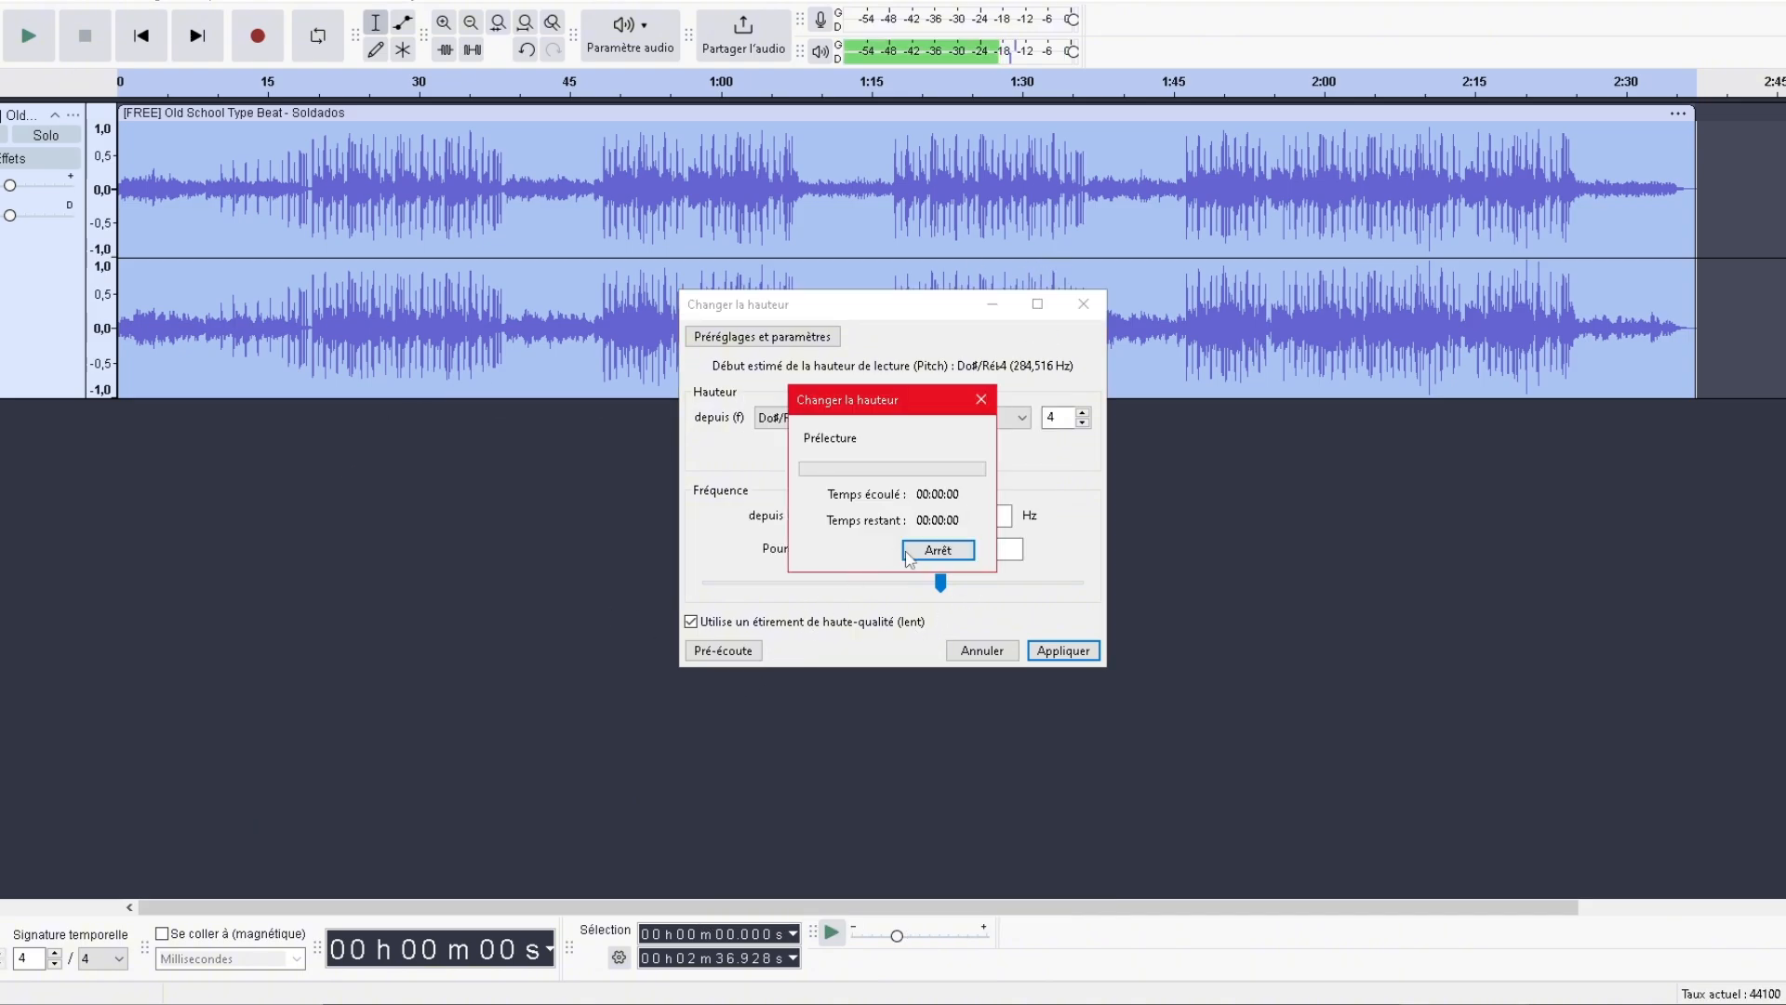
pyautogui.click(938, 551)
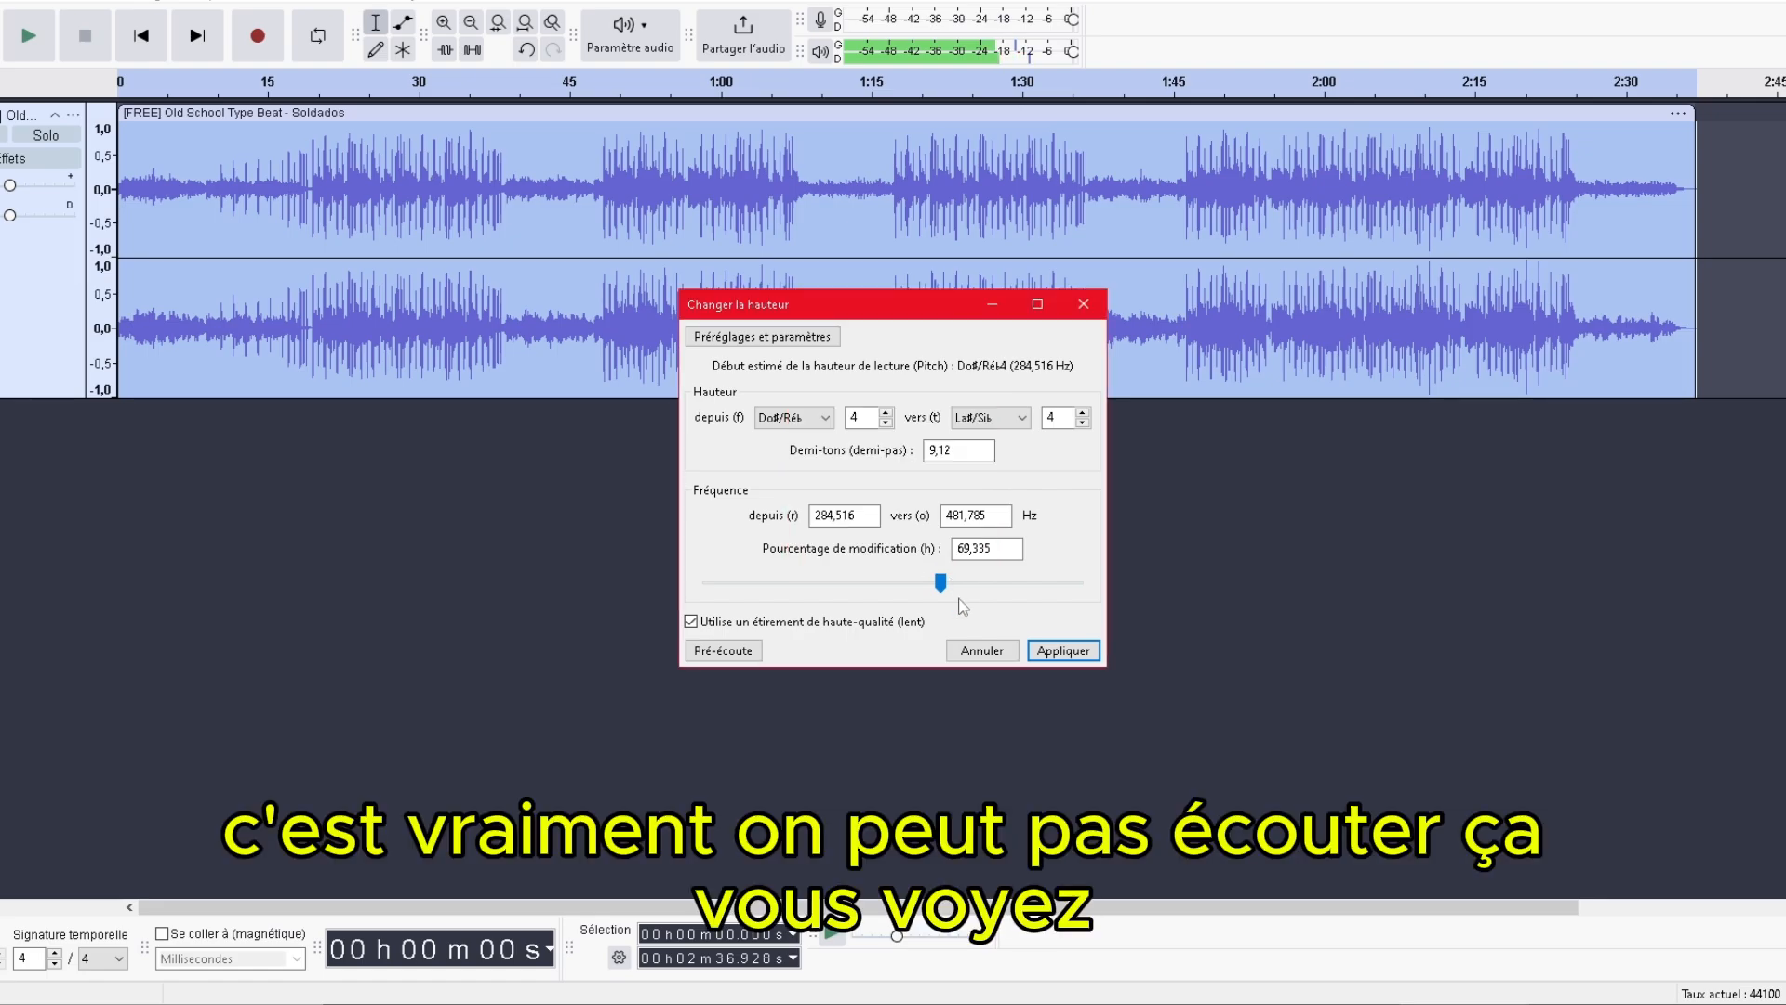
# Raise the pitch change to 223.836 % and preview how the track sounds.
pyautogui.moveTo(931, 583); pyautogui.dragTo(1012, 584)
pyautogui.click(723, 651)
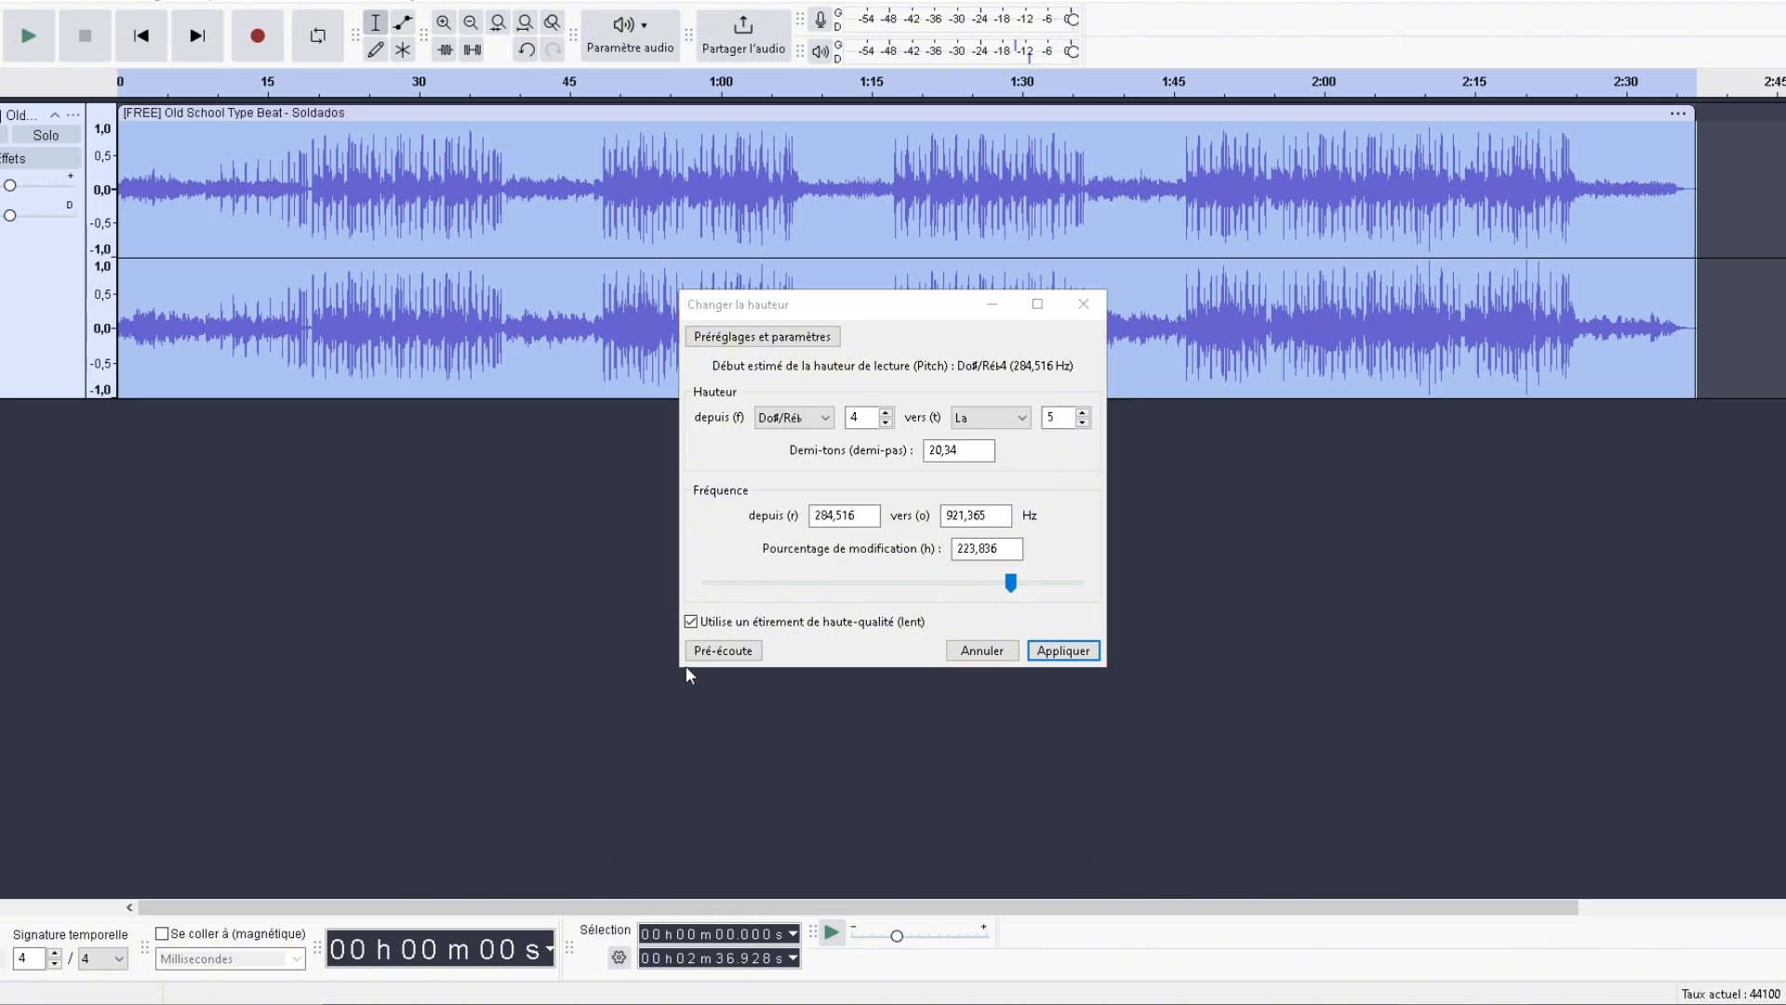
pyautogui.click(936, 550)
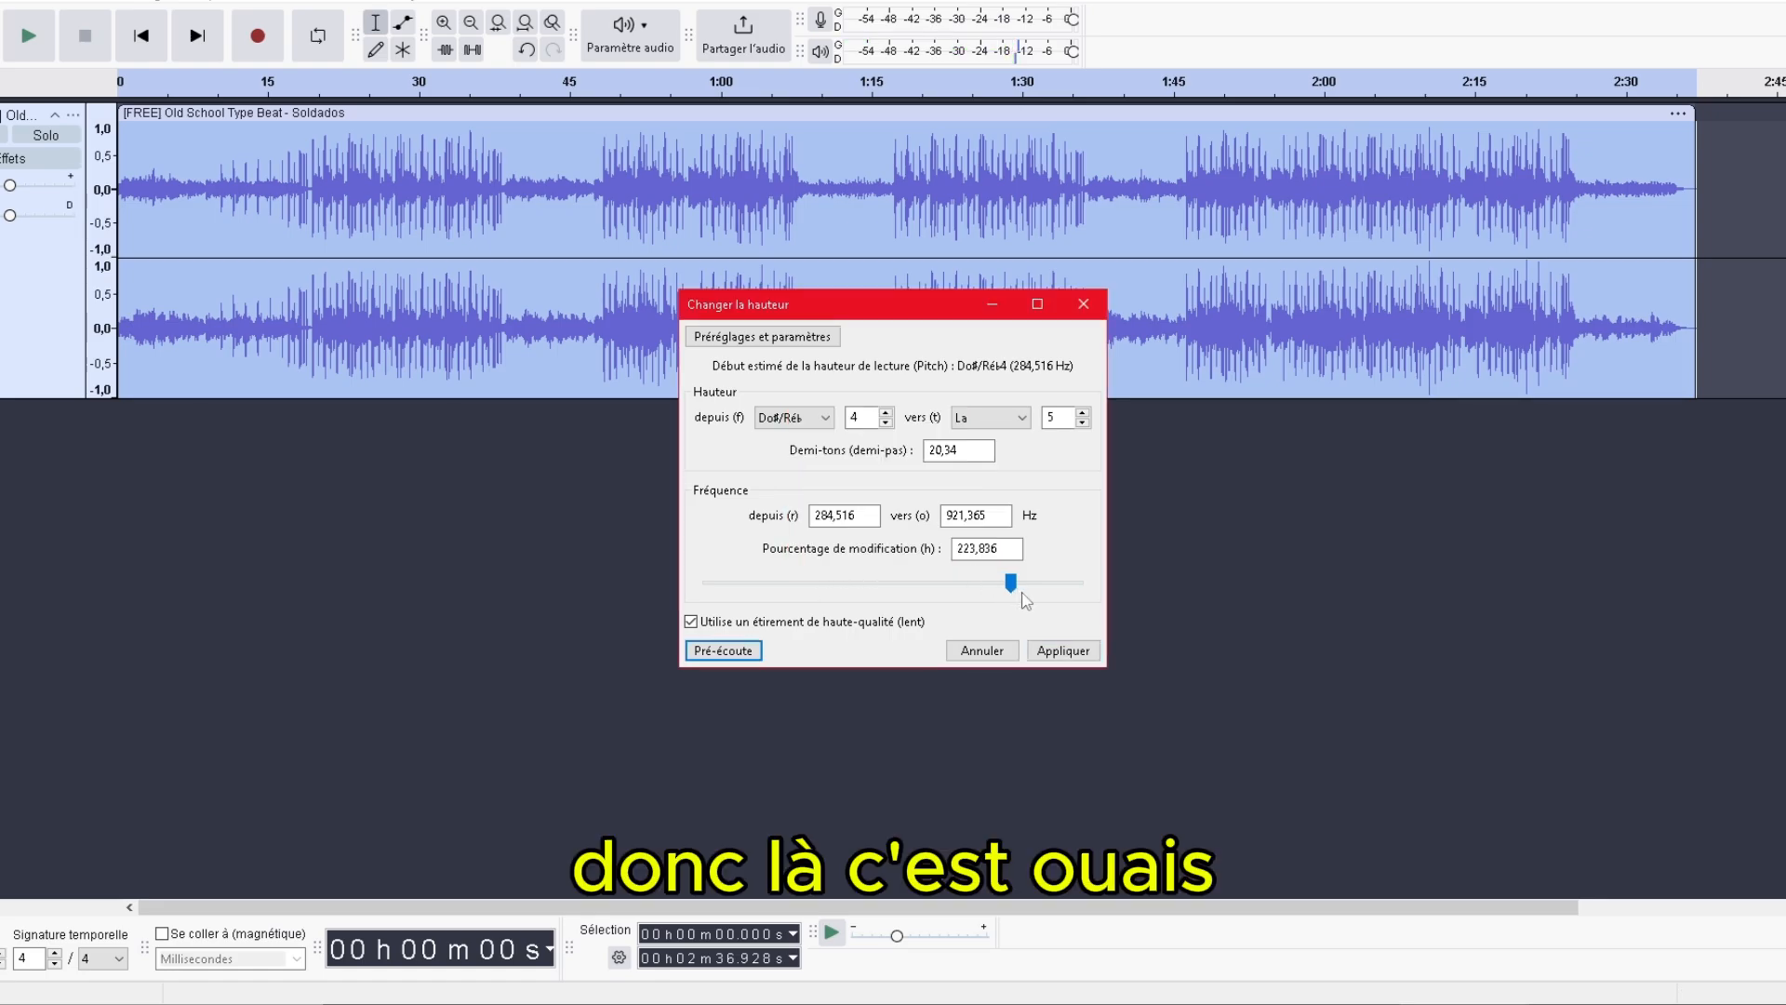
# Lower the pitch change to -77 % and preview how the track sounds.
pyautogui.moveTo(1009, 586); pyautogui.dragTo(748, 609)
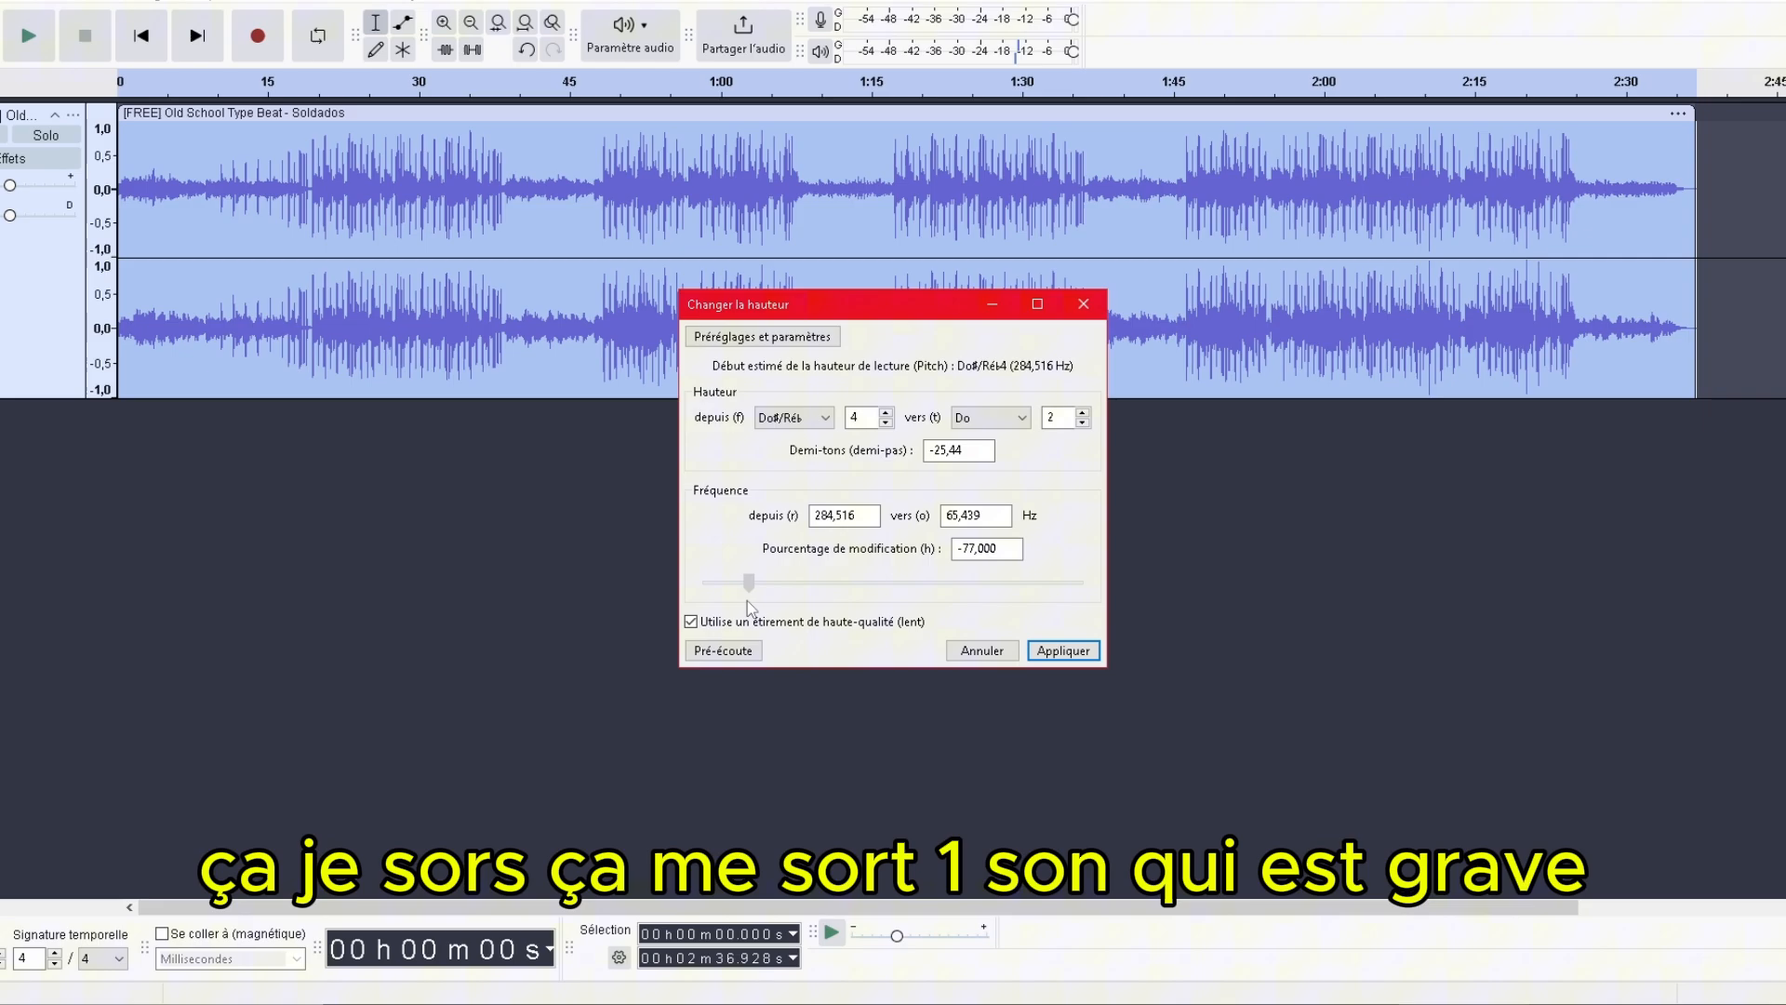
pyautogui.click(724, 650)
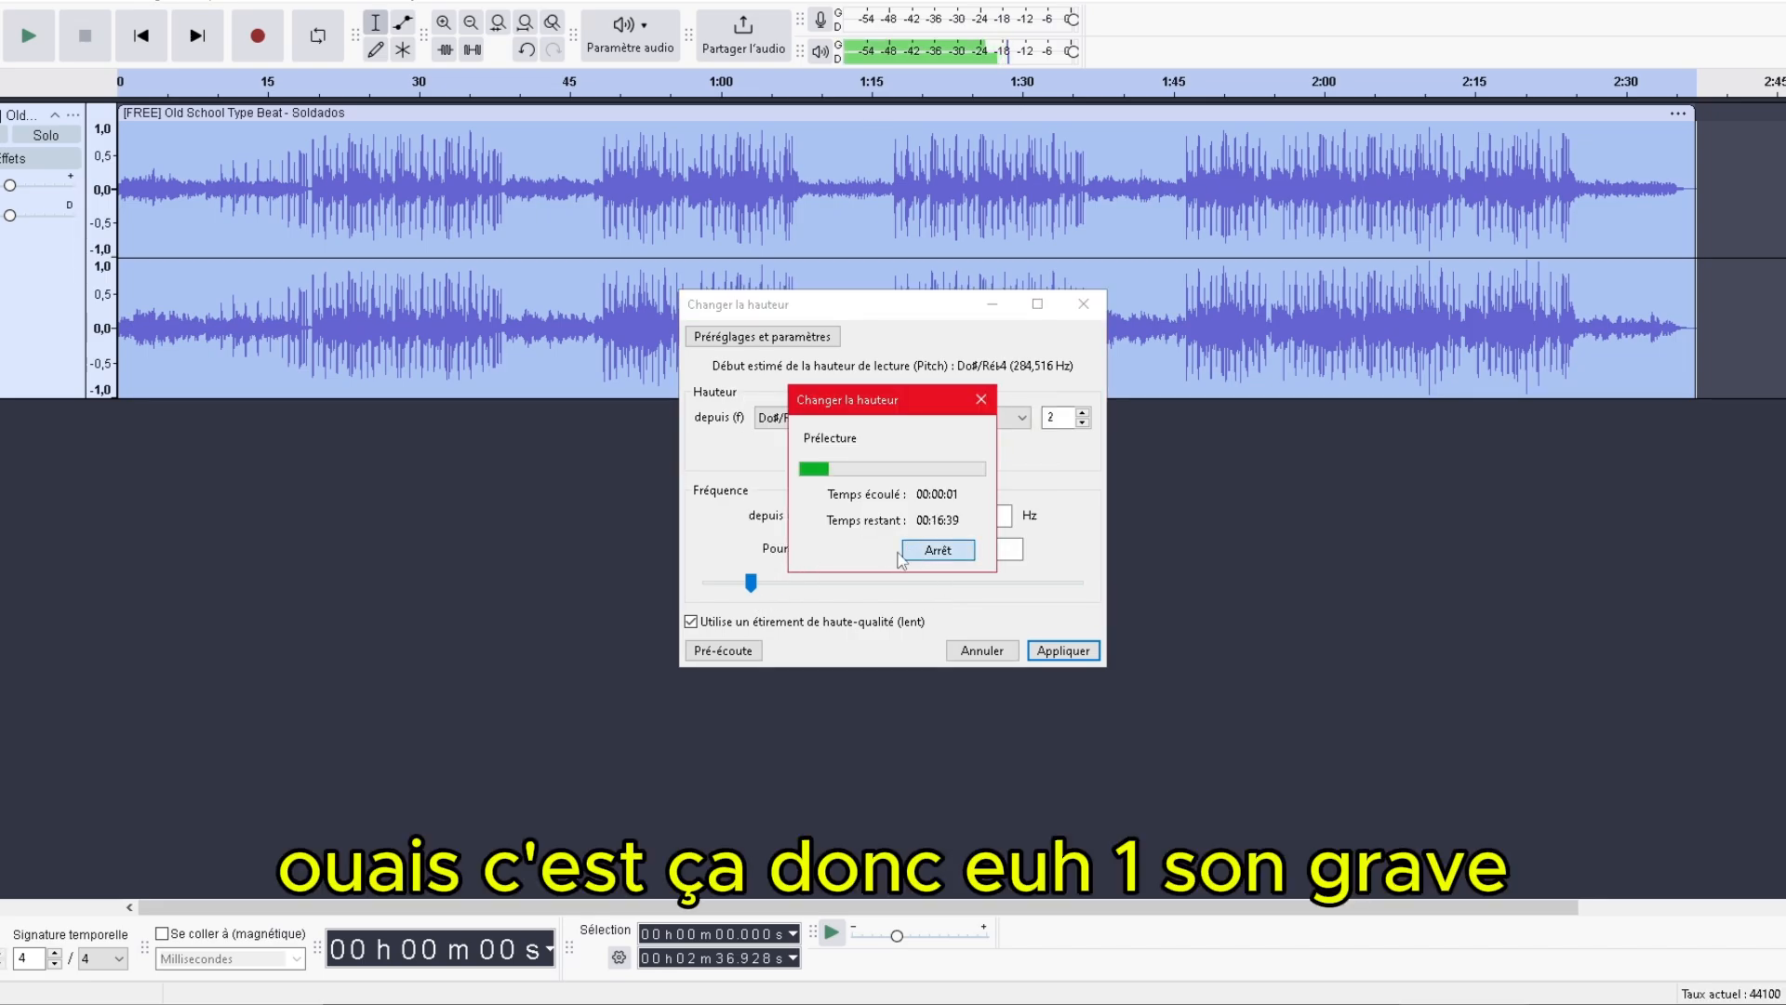
pyautogui.click(904, 551)
# Bring the pitch change back to -5 % and preview it, and do the same at -2 %.
pyautogui.moveTo(751, 583); pyautogui.dragTo(884, 588)
pyautogui.click(726, 650)
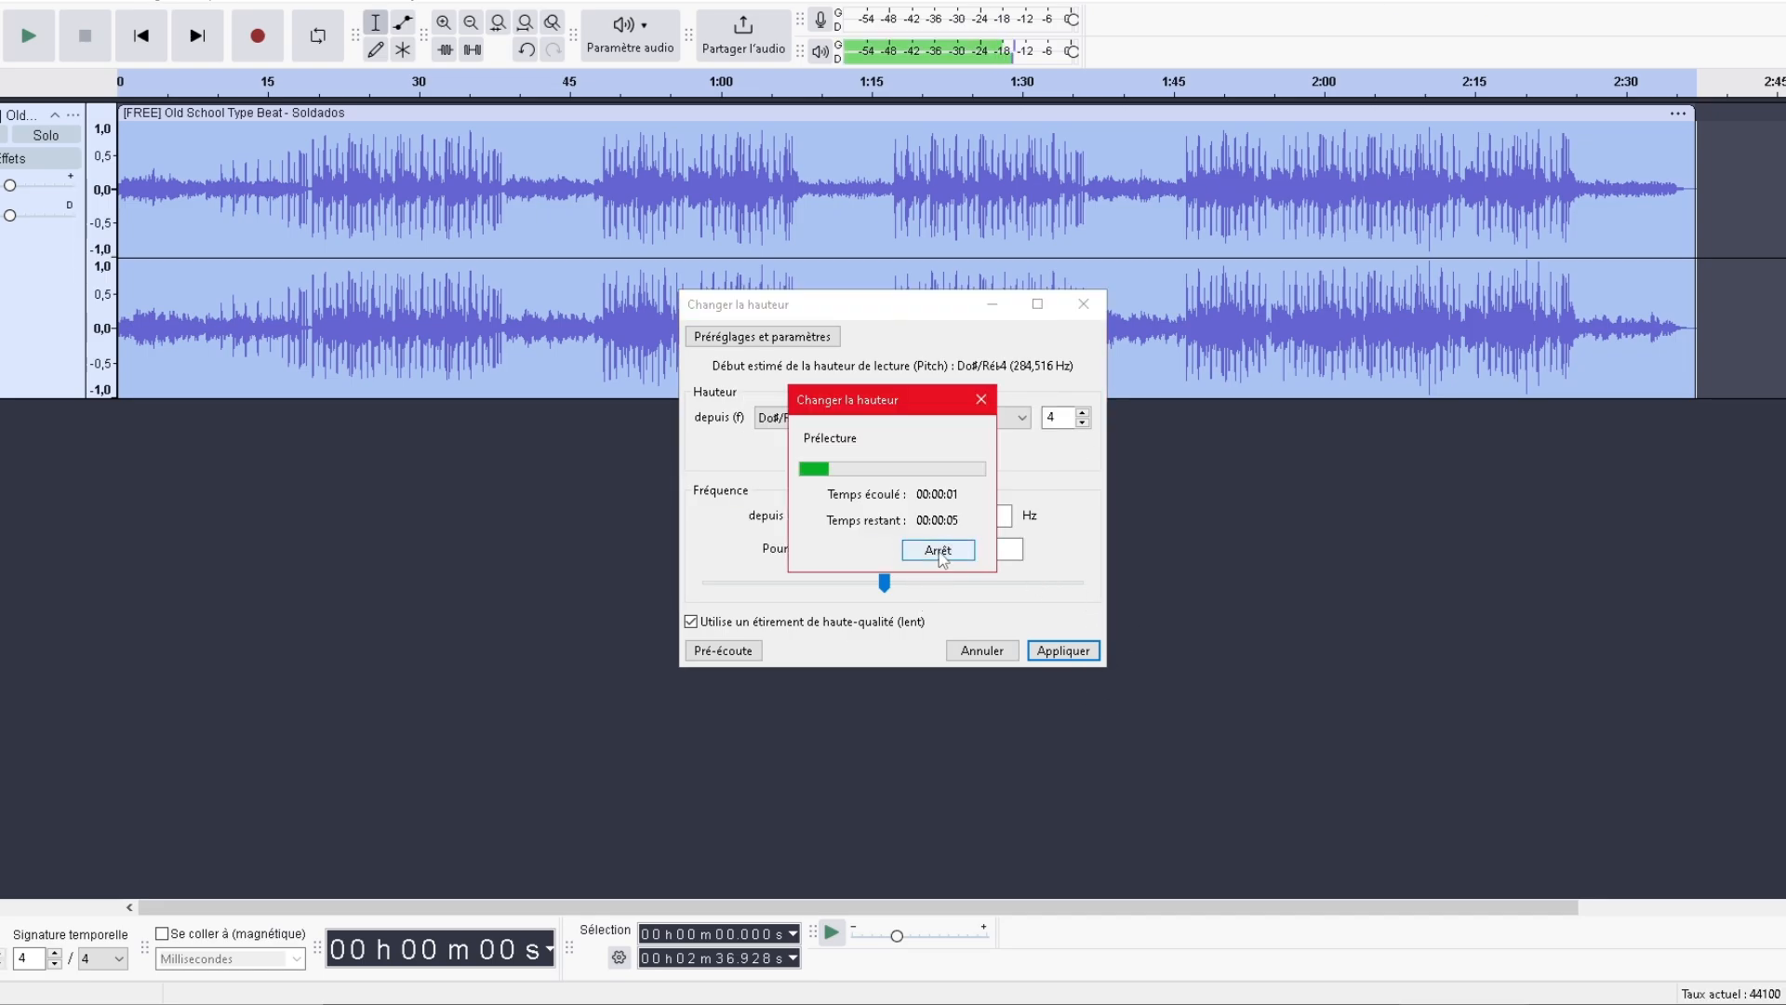
pyautogui.click(938, 550)
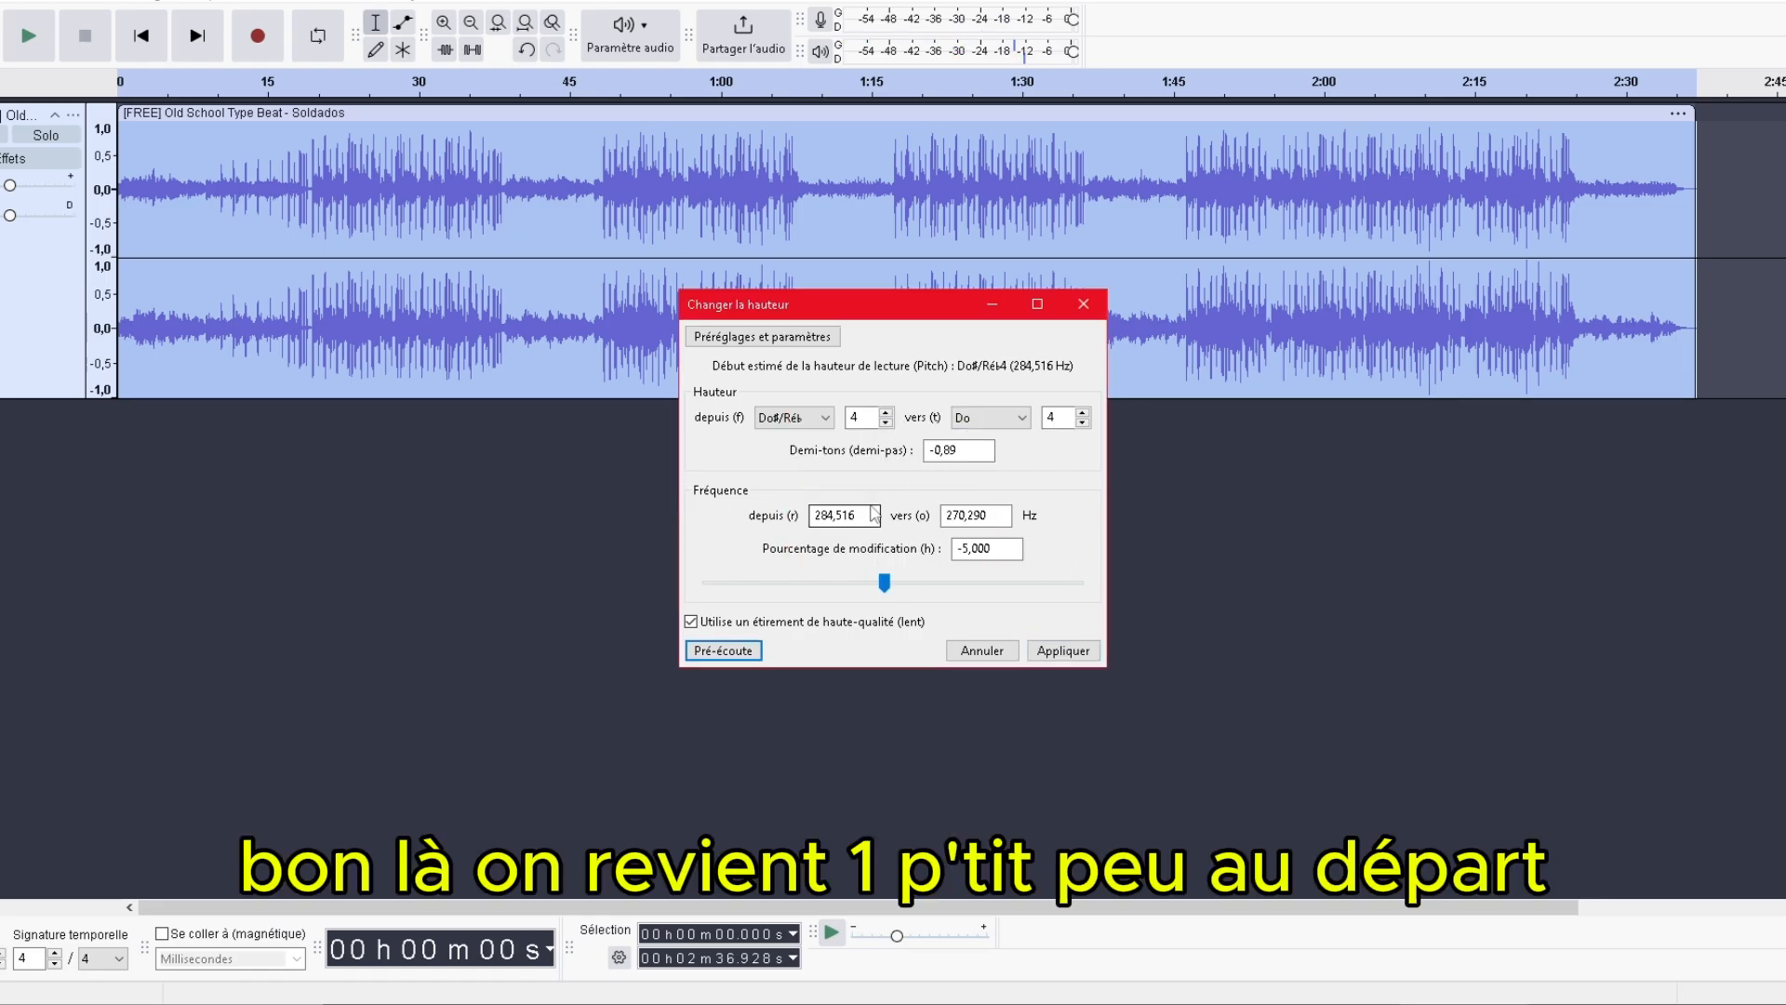
pyautogui.moveTo(885, 586); pyautogui.dragTo(889, 587)
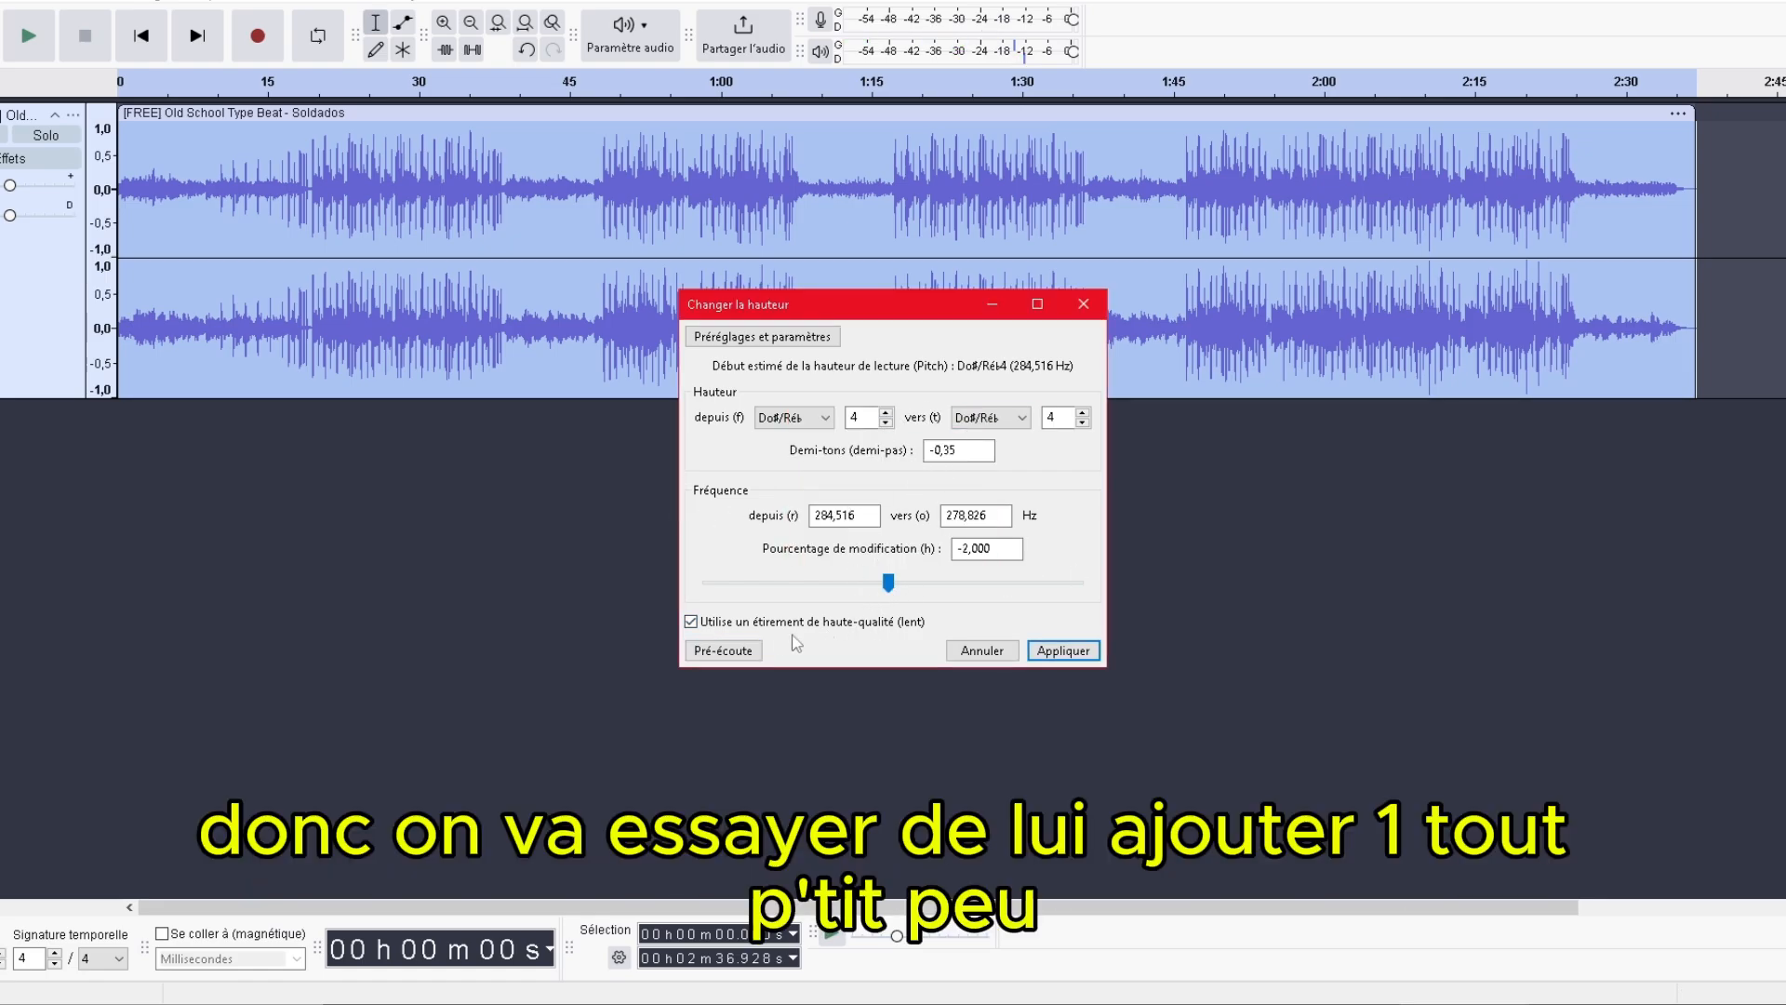
pyautogui.click(735, 650)
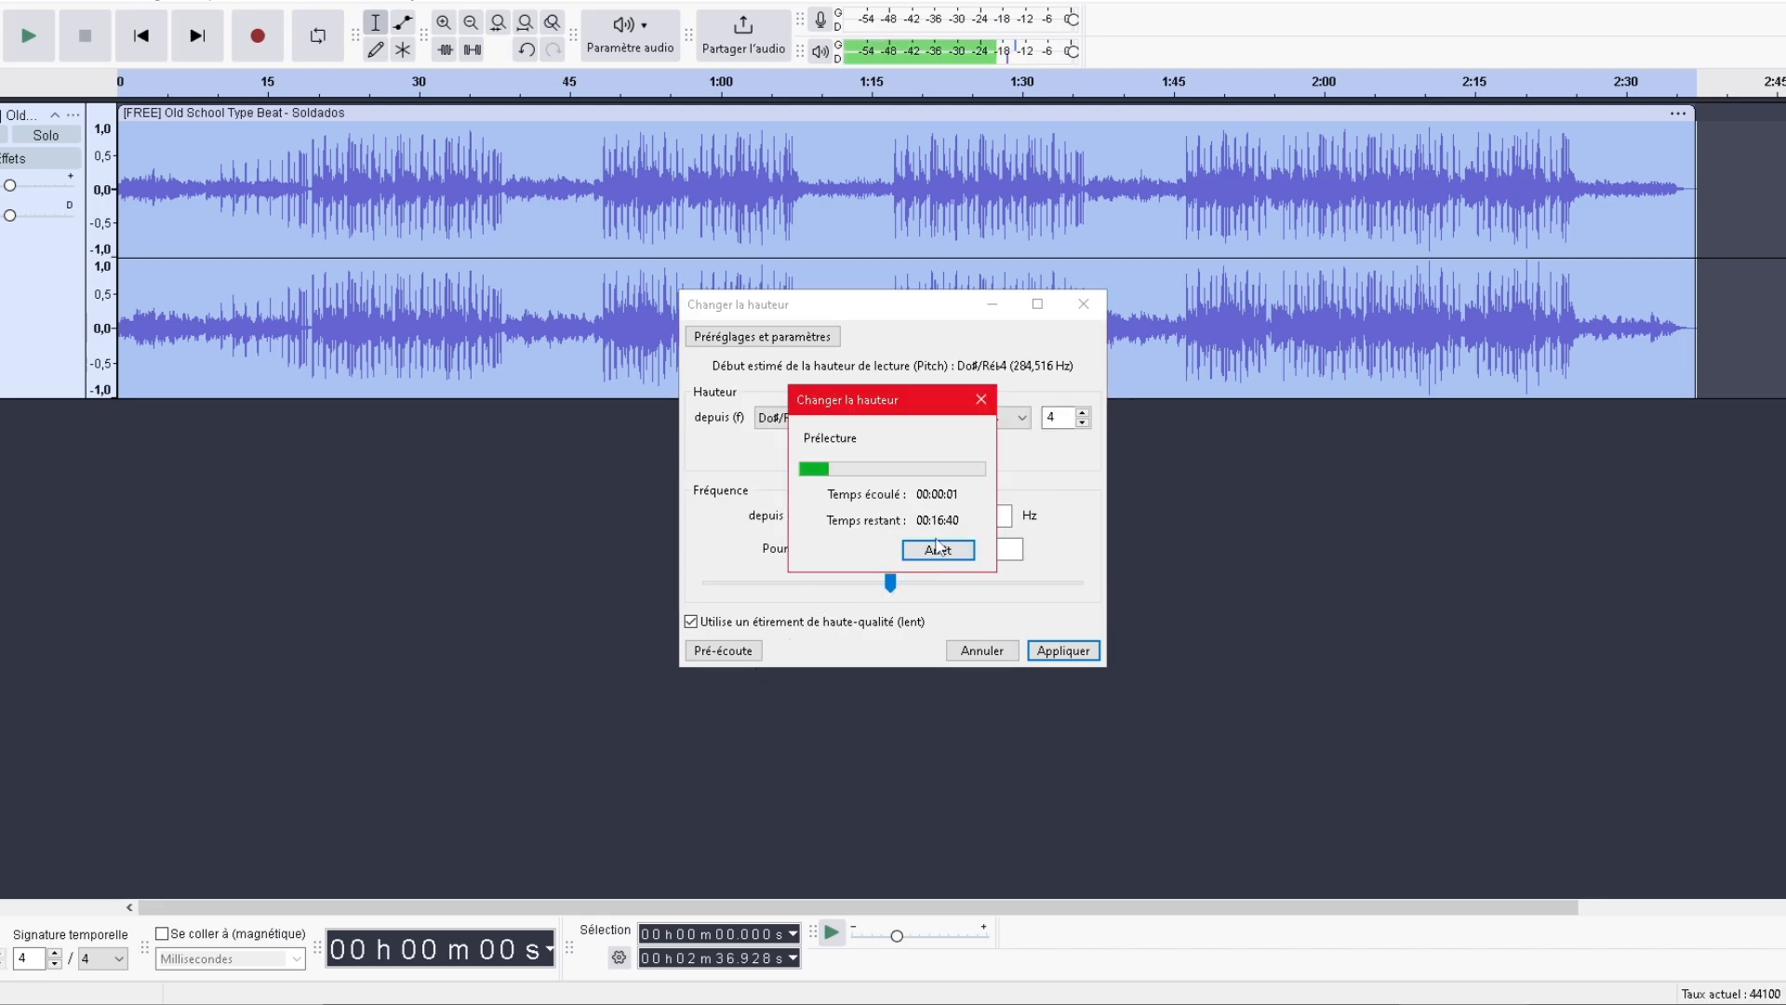
pyautogui.click(928, 545)
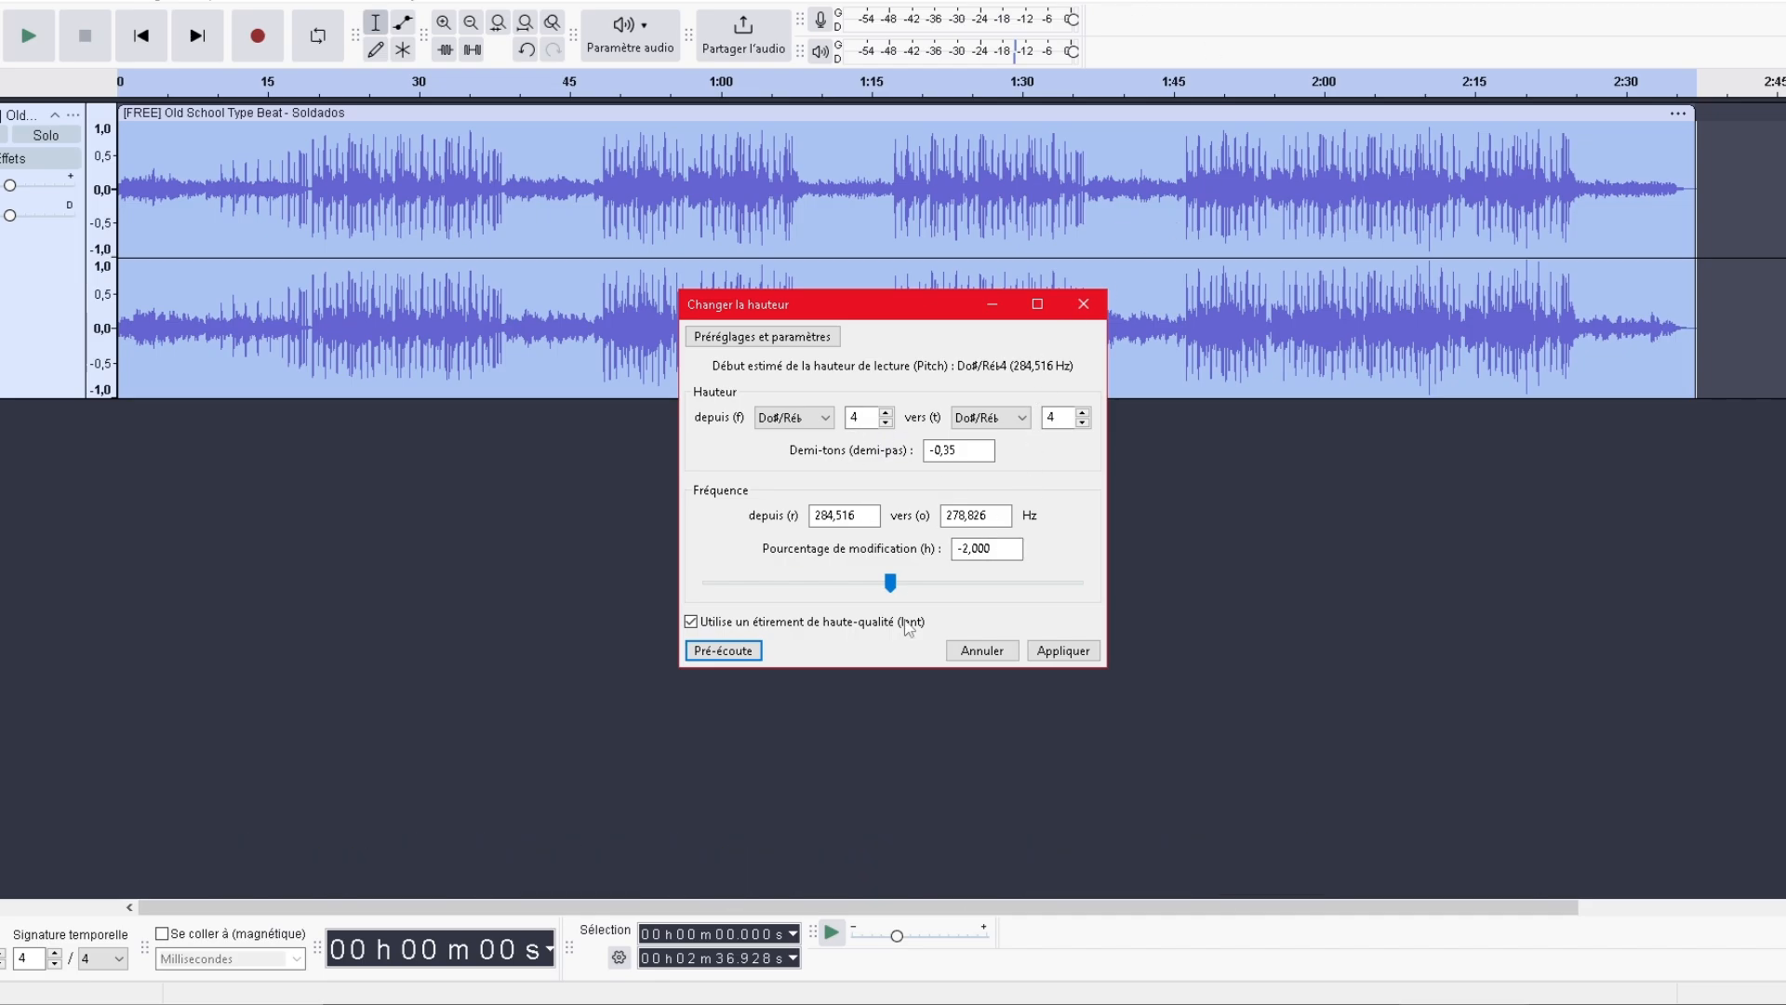
# Set the pitch change to -1 % and preview the track.
pyautogui.doubleClick(858, 518)
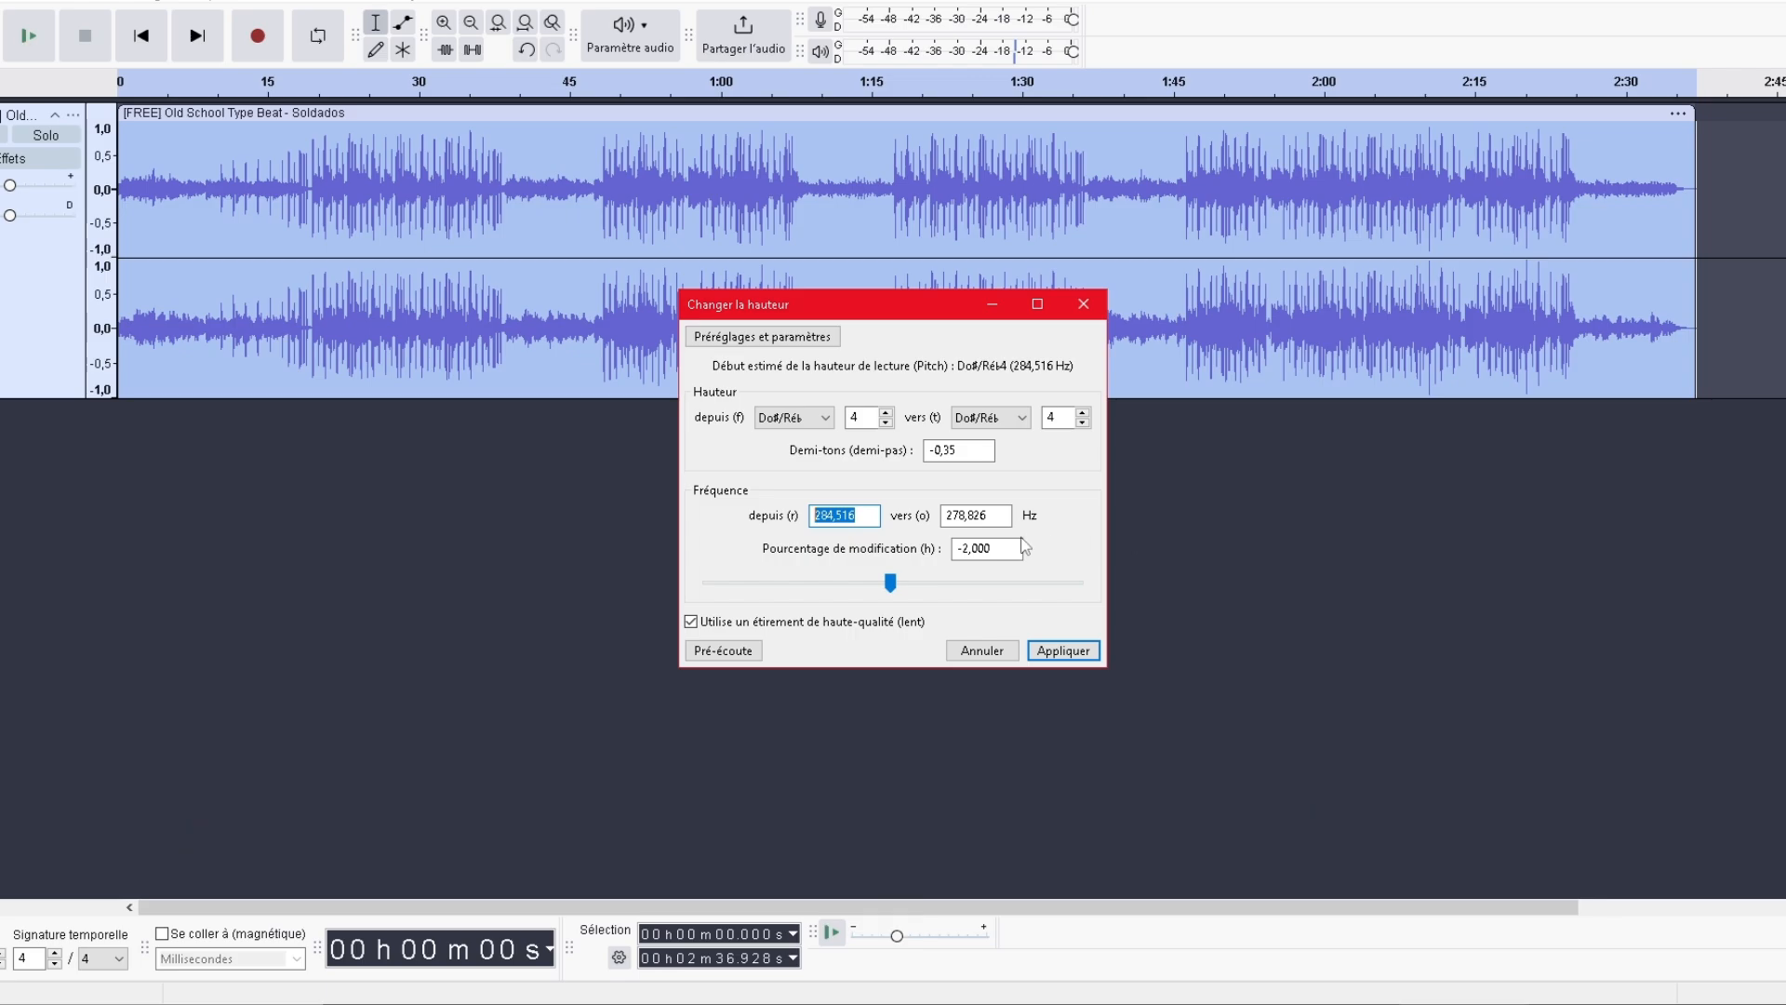
pyautogui.click(878, 513)
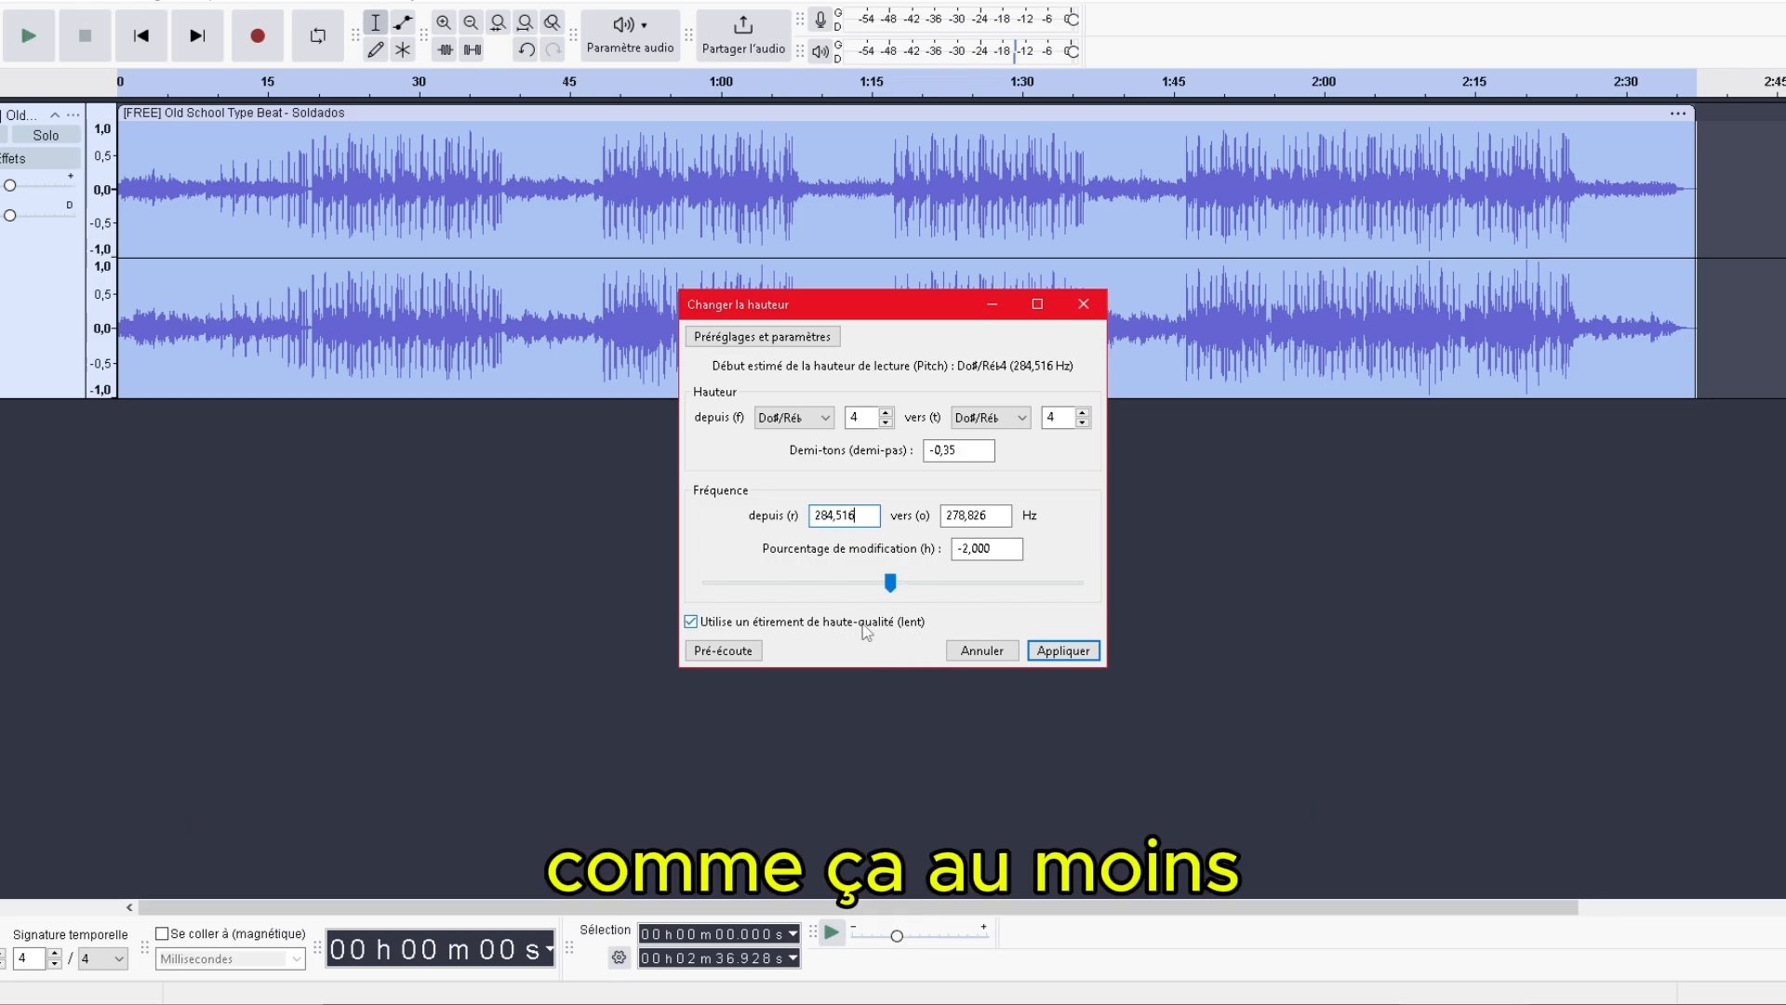
pyautogui.click(891, 583)
pyautogui.moveTo(893, 586); pyautogui.dragTo(891, 584)
pyautogui.hotkey('shift', 'Tab')
pyautogui.hotkey('shift', 'Tab')
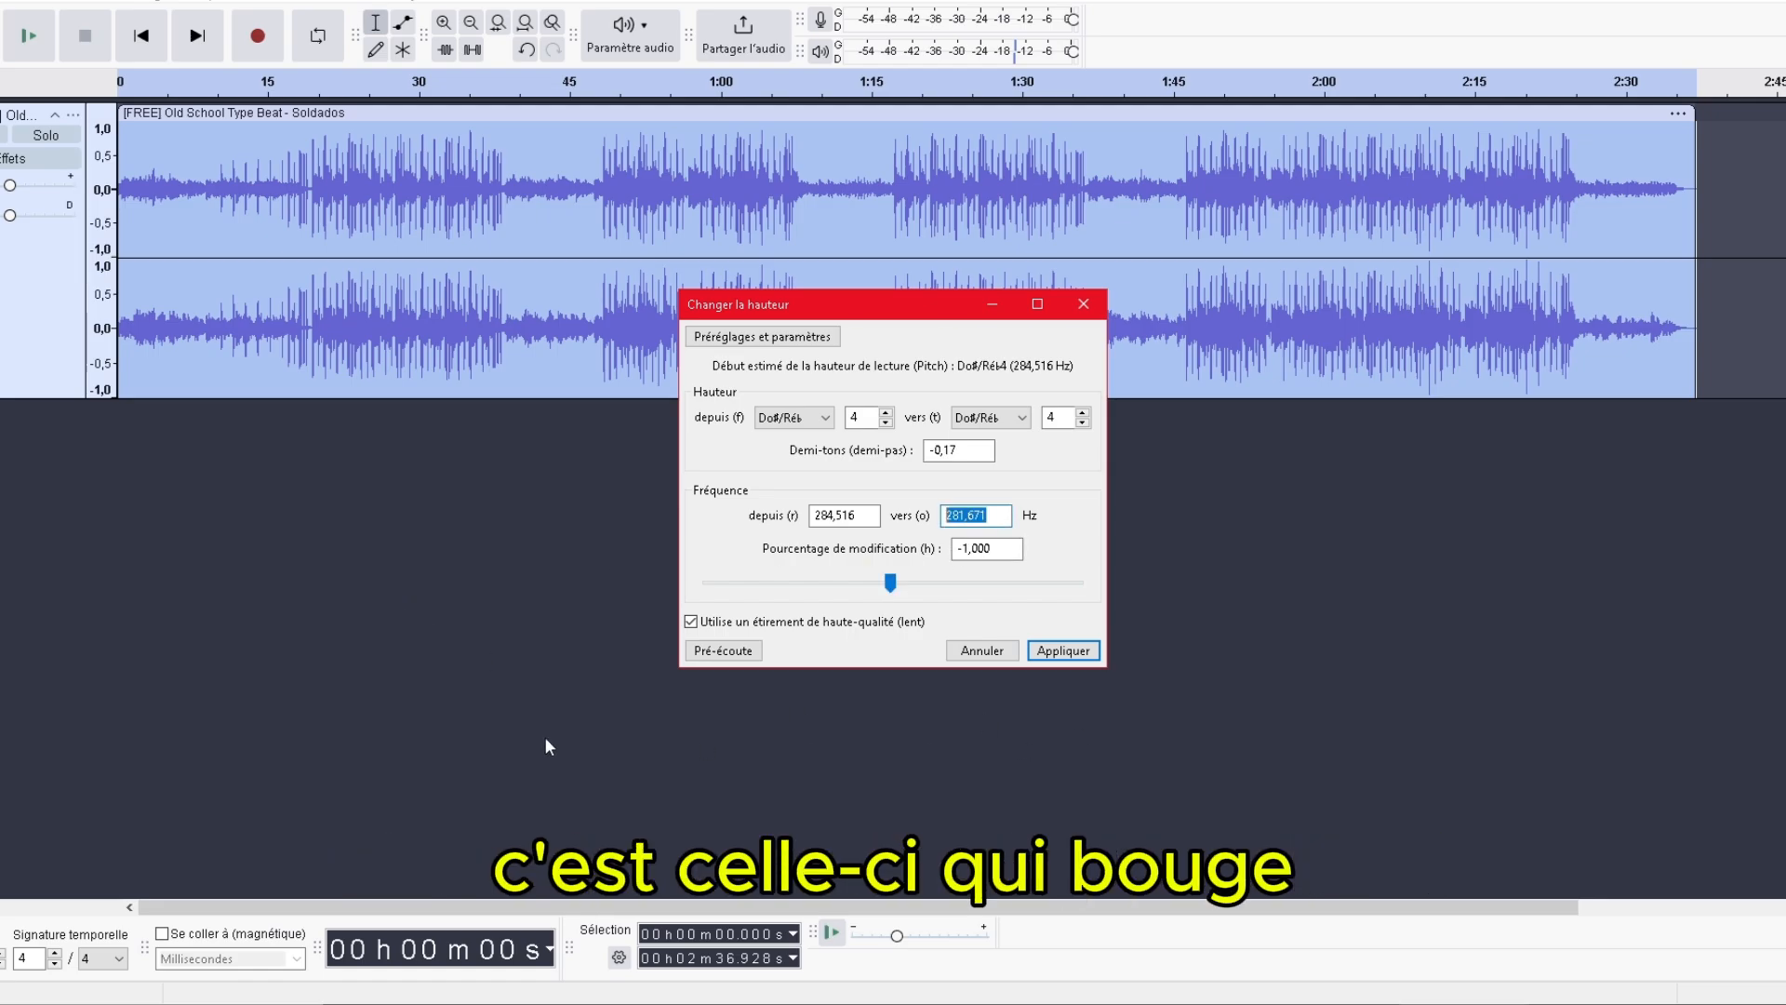
pyautogui.hotkey('alt', 'p')
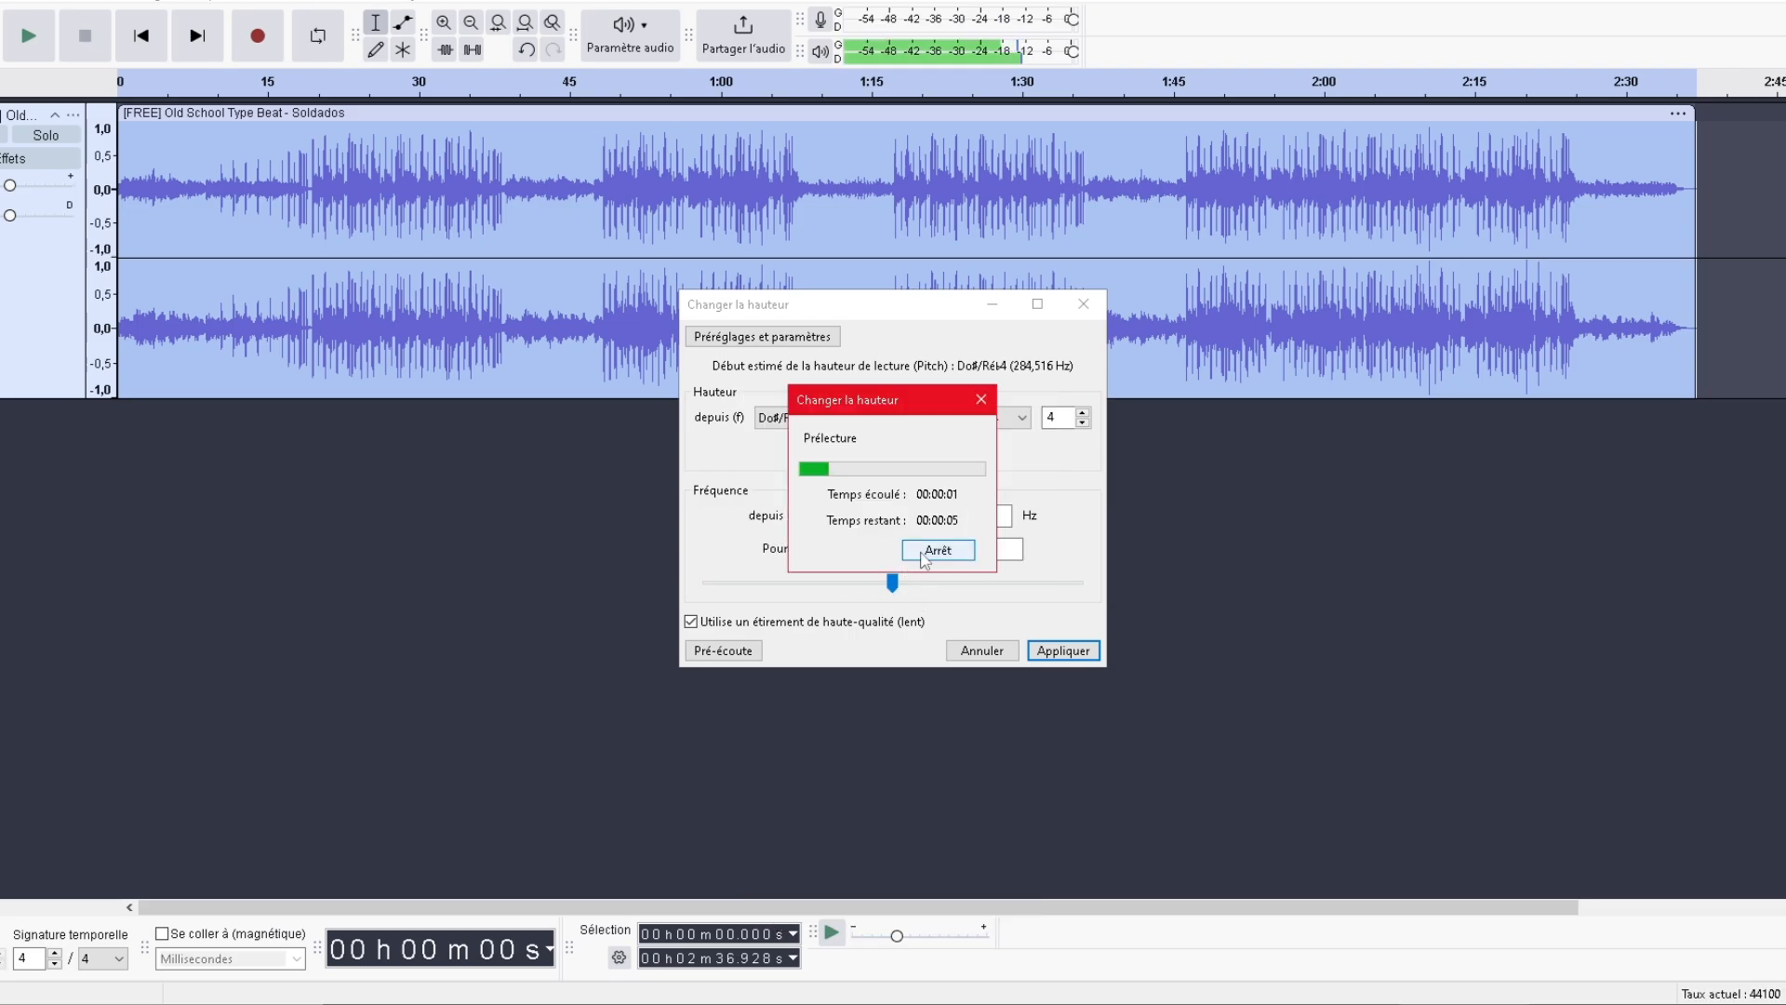
pyautogui.click(926, 552)
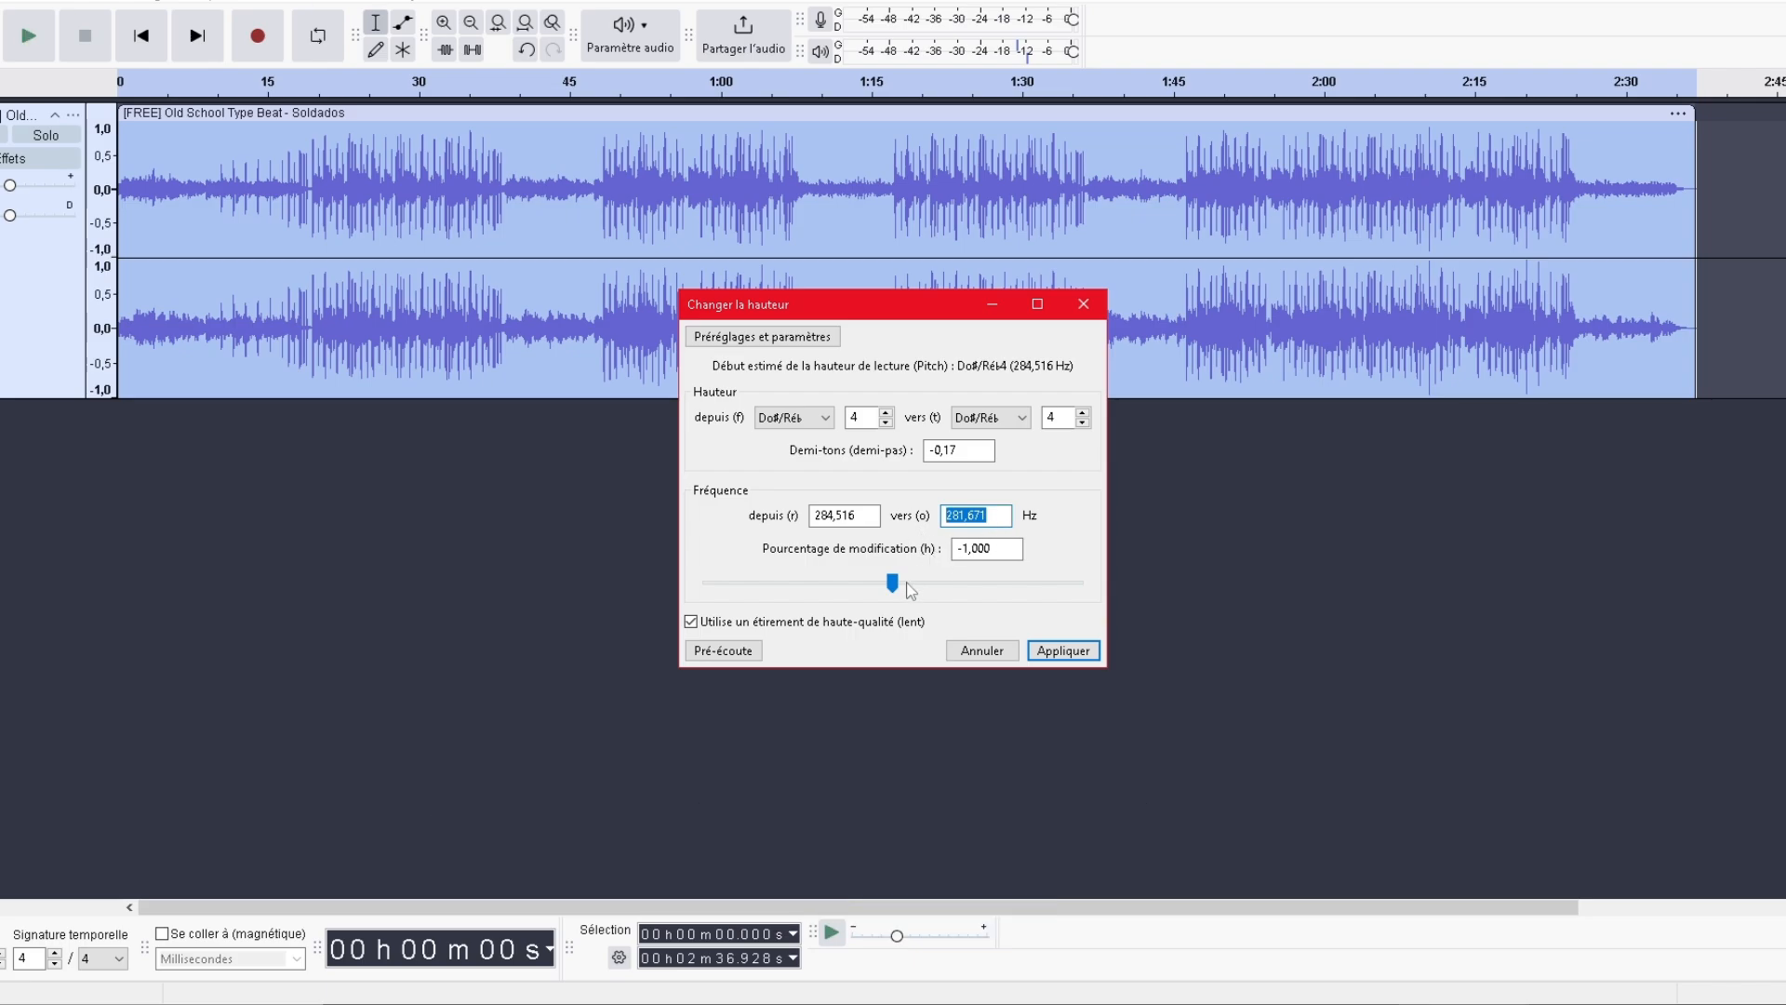
# Preview the track with a slightly raised pitch and again with the pitch change at 22.641 %.
pyautogui.moveTo(893, 585); pyautogui.dragTo(898, 586)
pyautogui.click(734, 654)
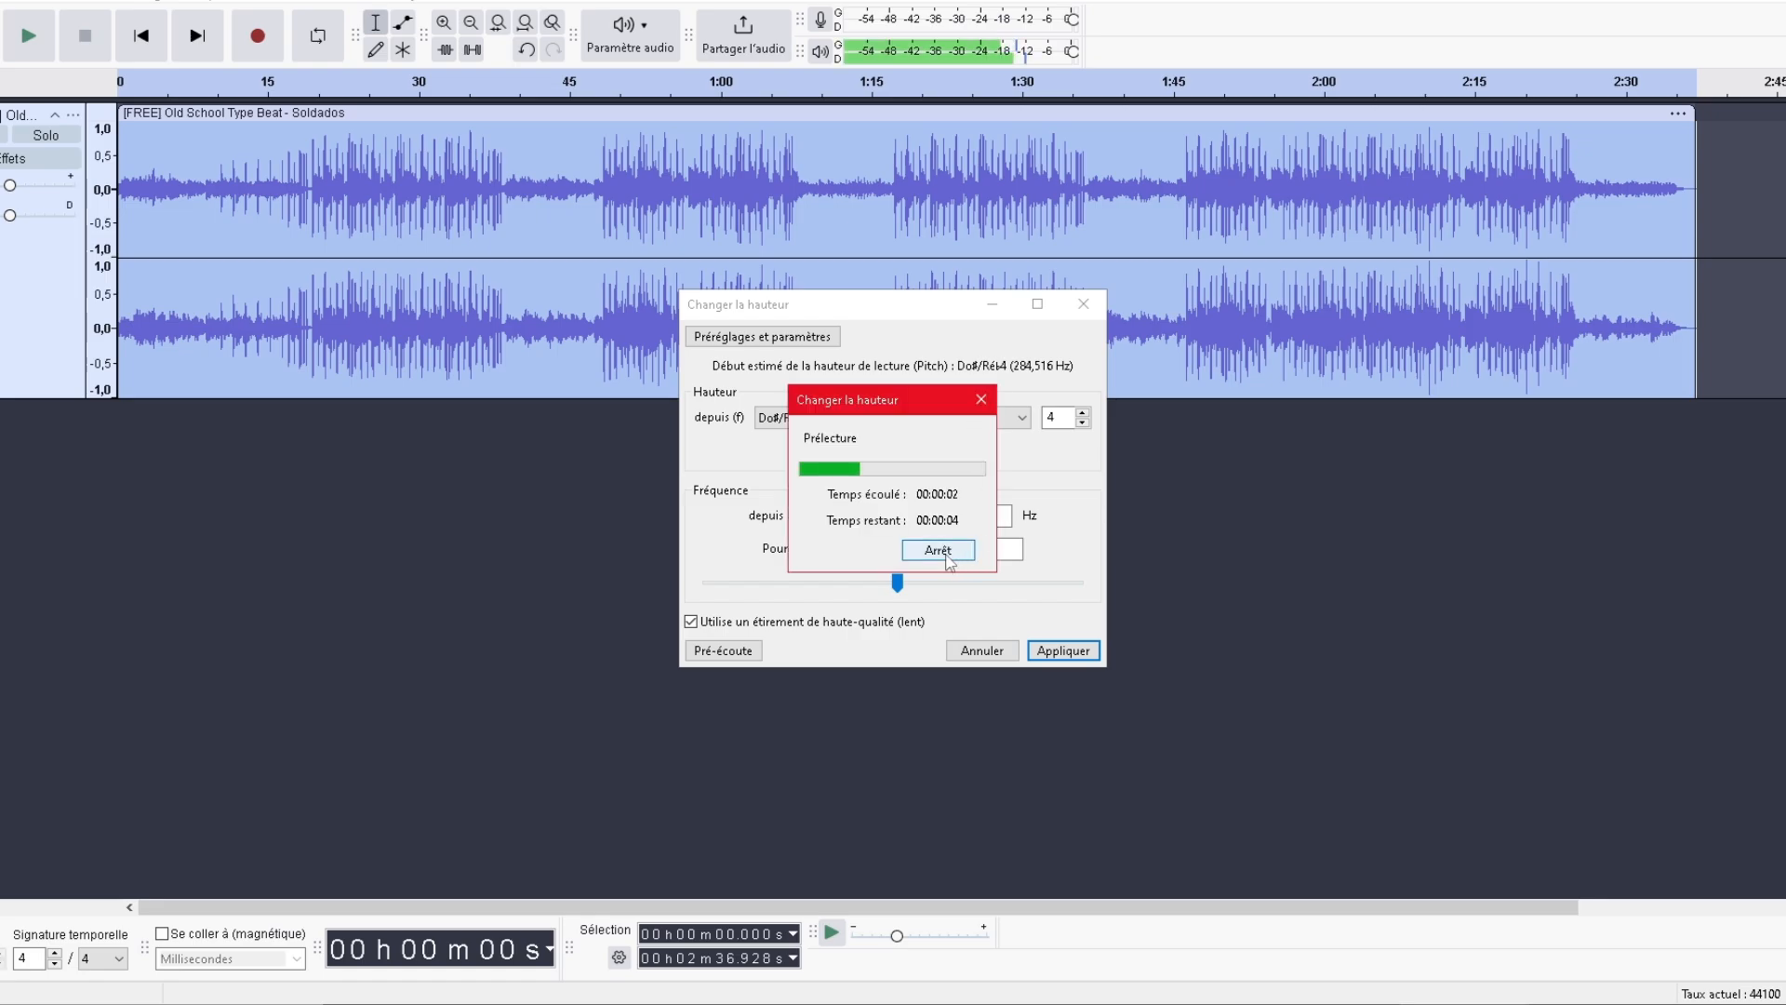
pyautogui.click(940, 551)
pyautogui.moveTo(899, 583); pyautogui.dragTo(912, 583)
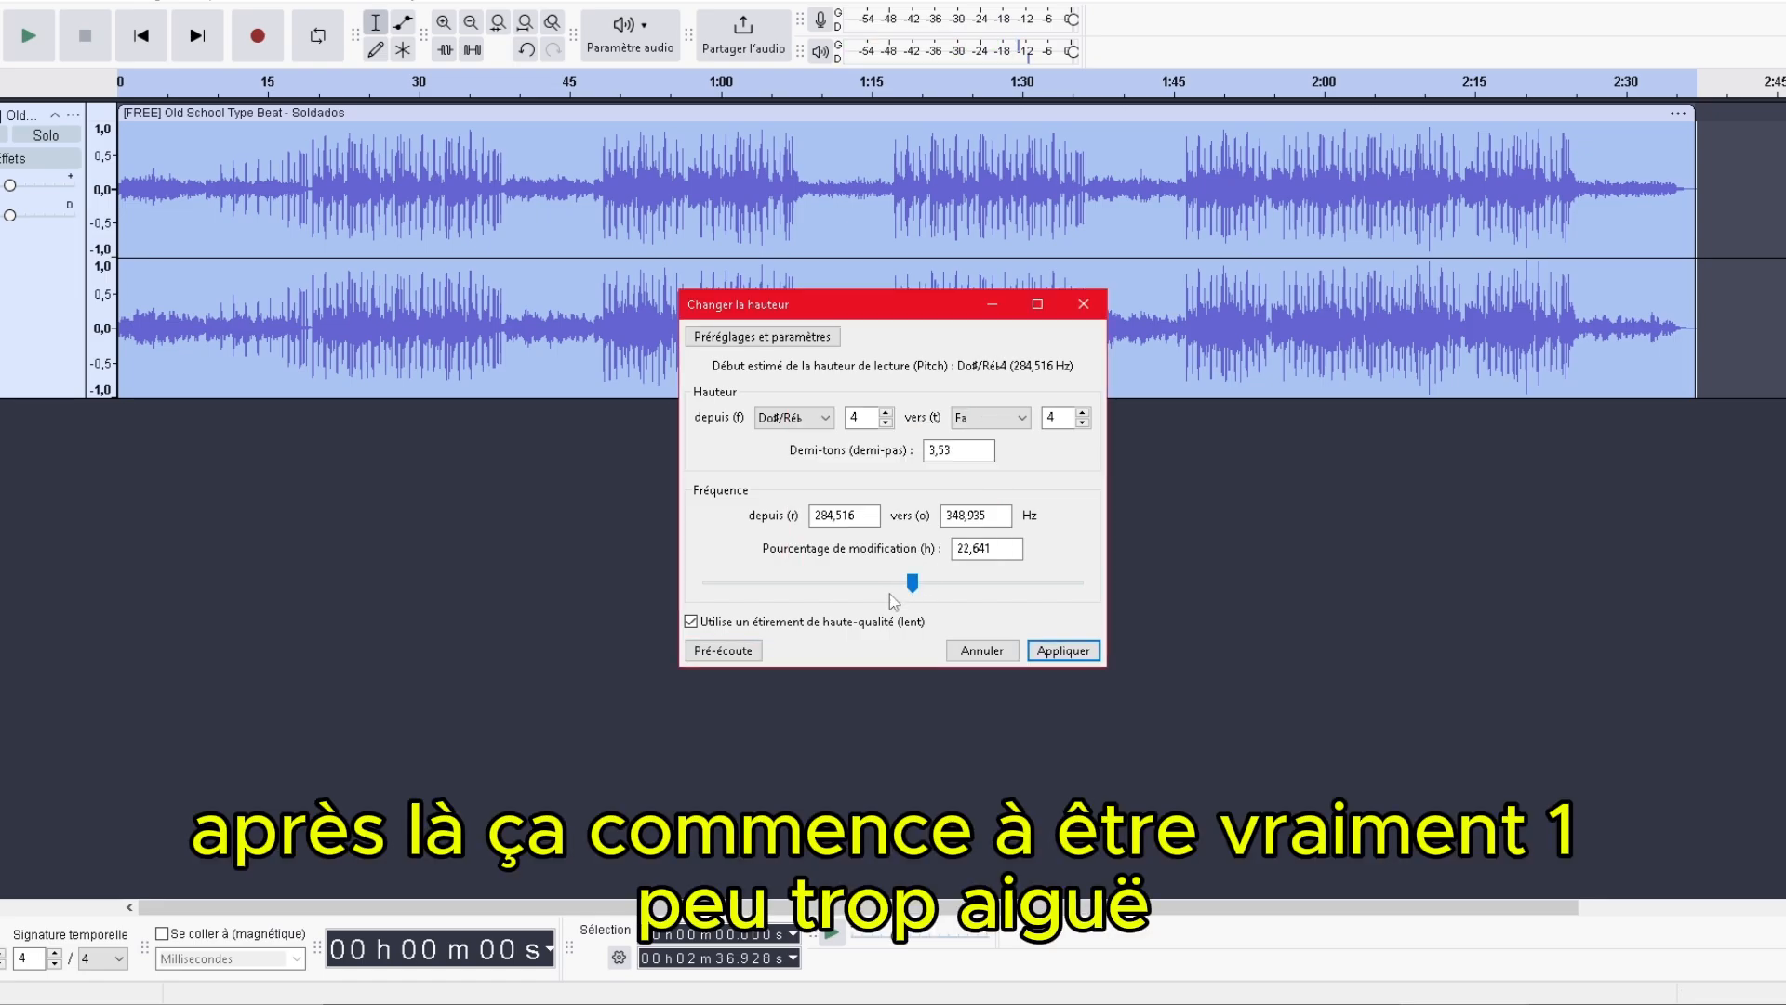
pyautogui.click(1063, 650)
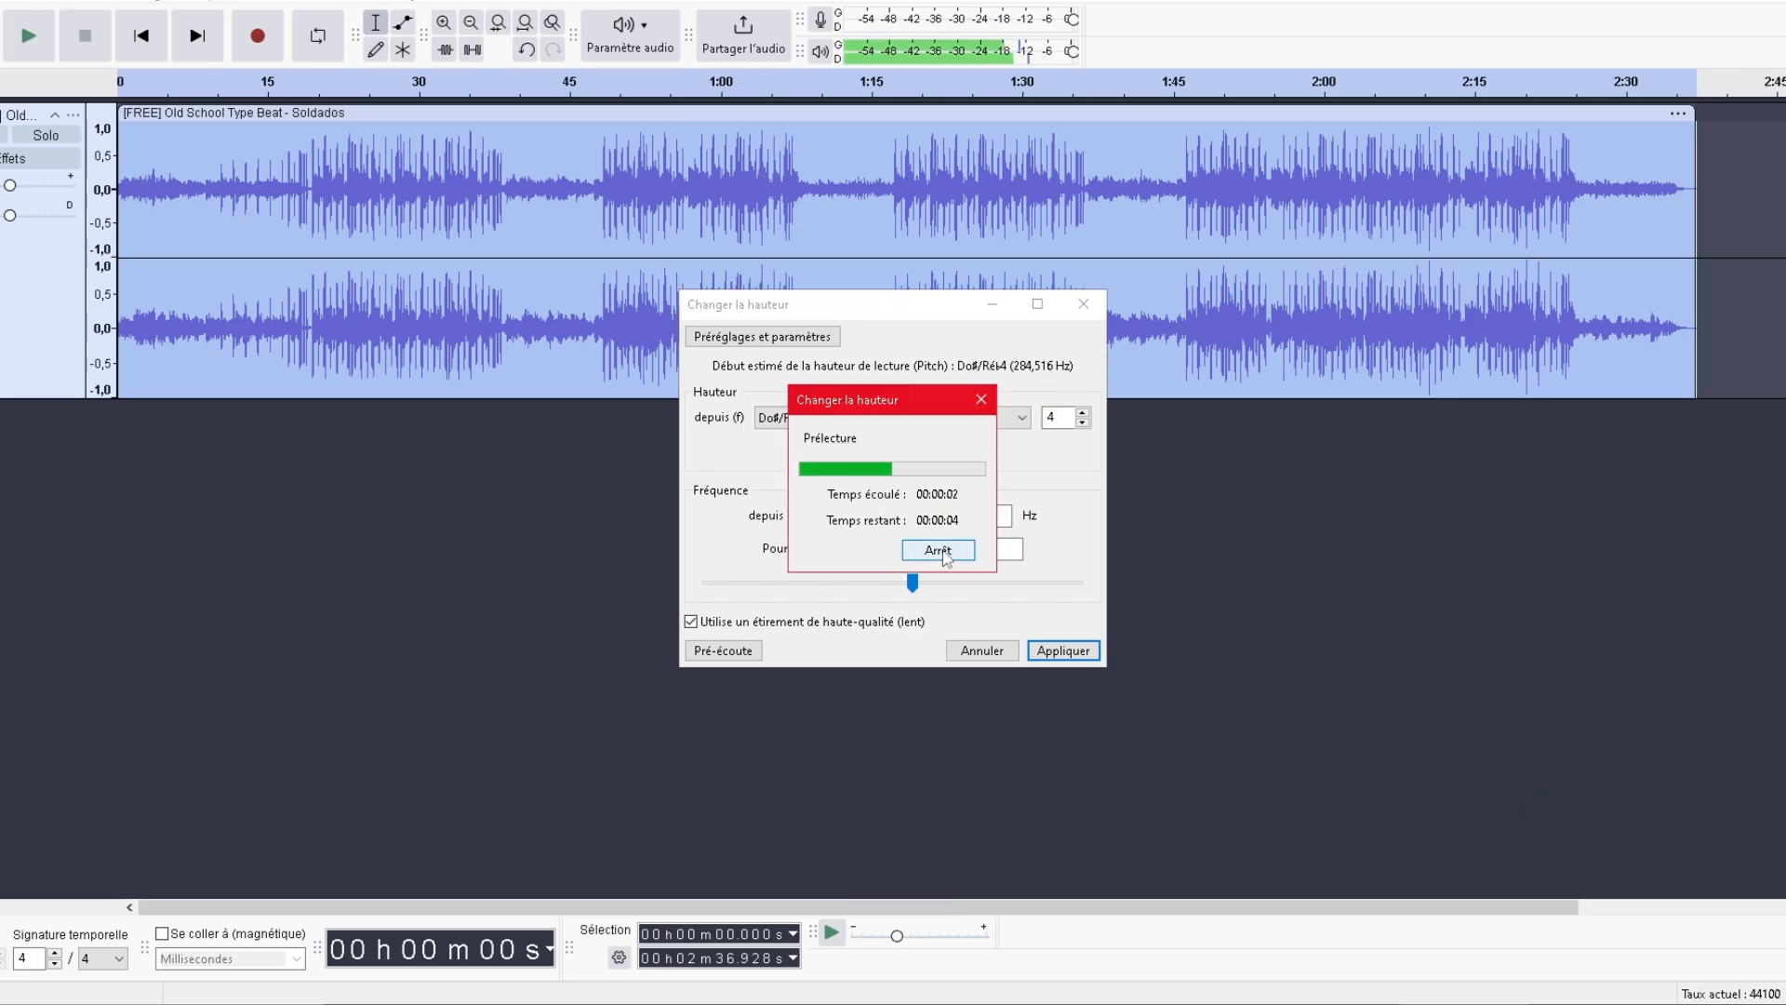
pyautogui.click(940, 551)
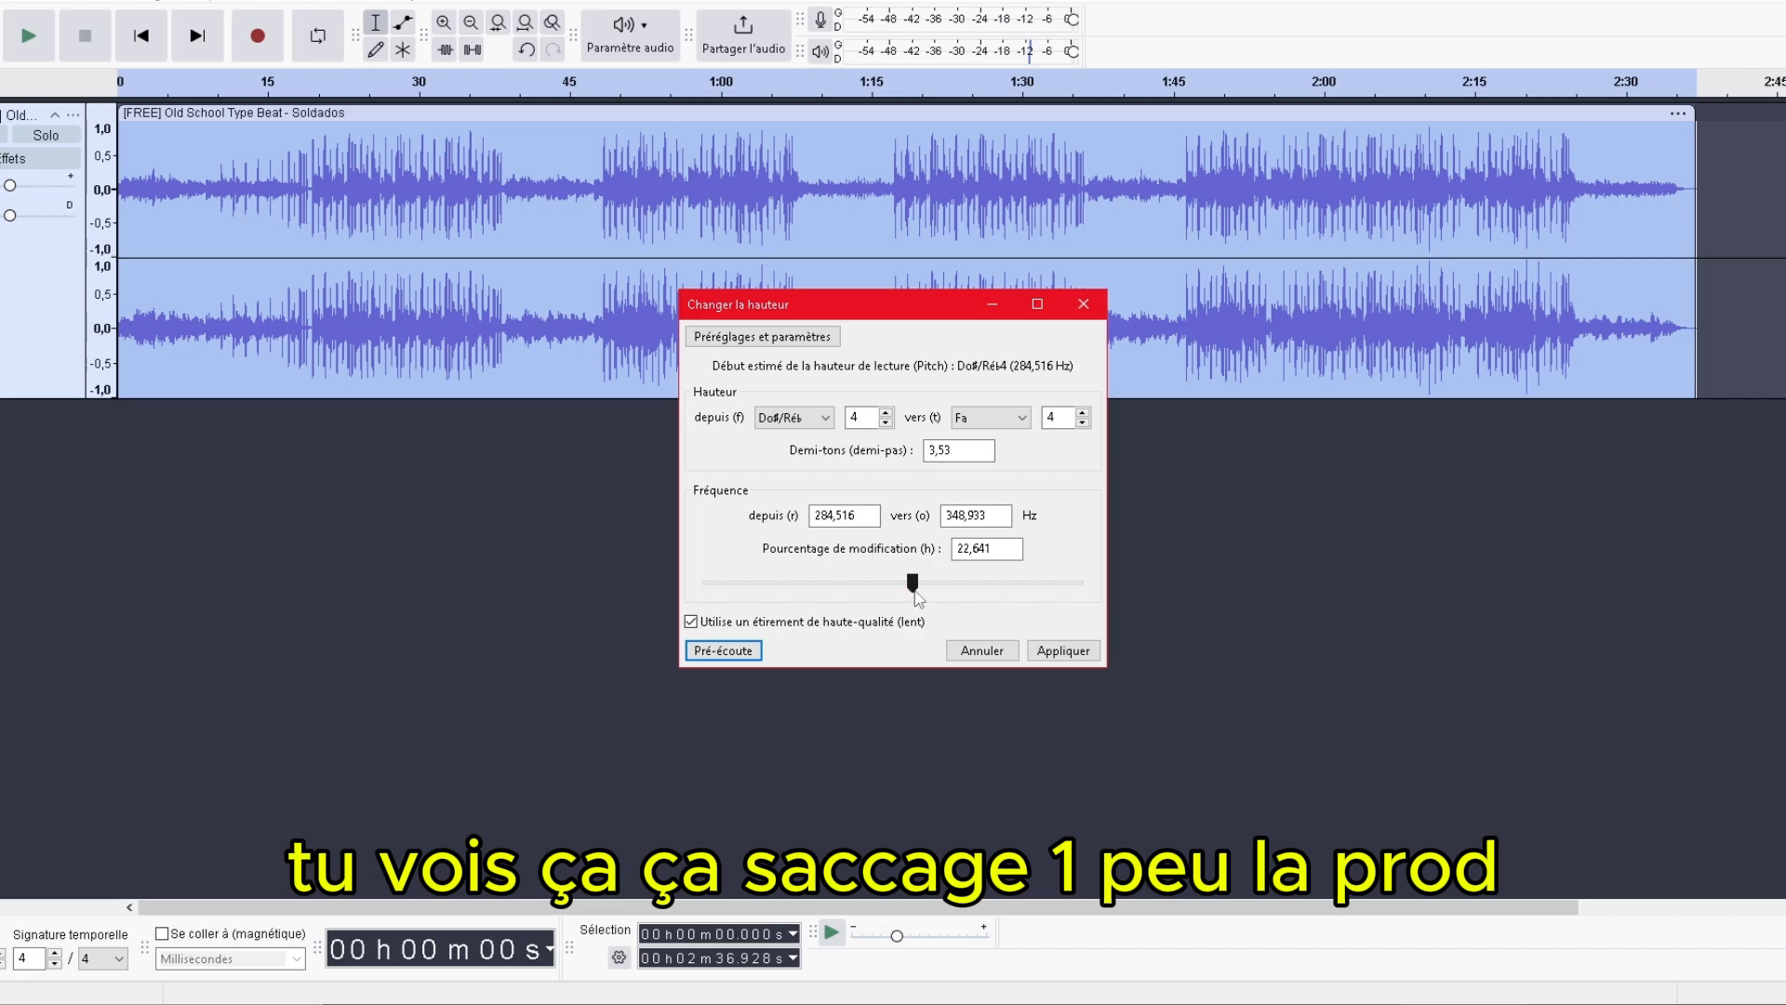
# Reset the pitch change to 0 % and preview the track for comparison.
pyautogui.moveTo(915, 595); pyautogui.dragTo(885, 590)
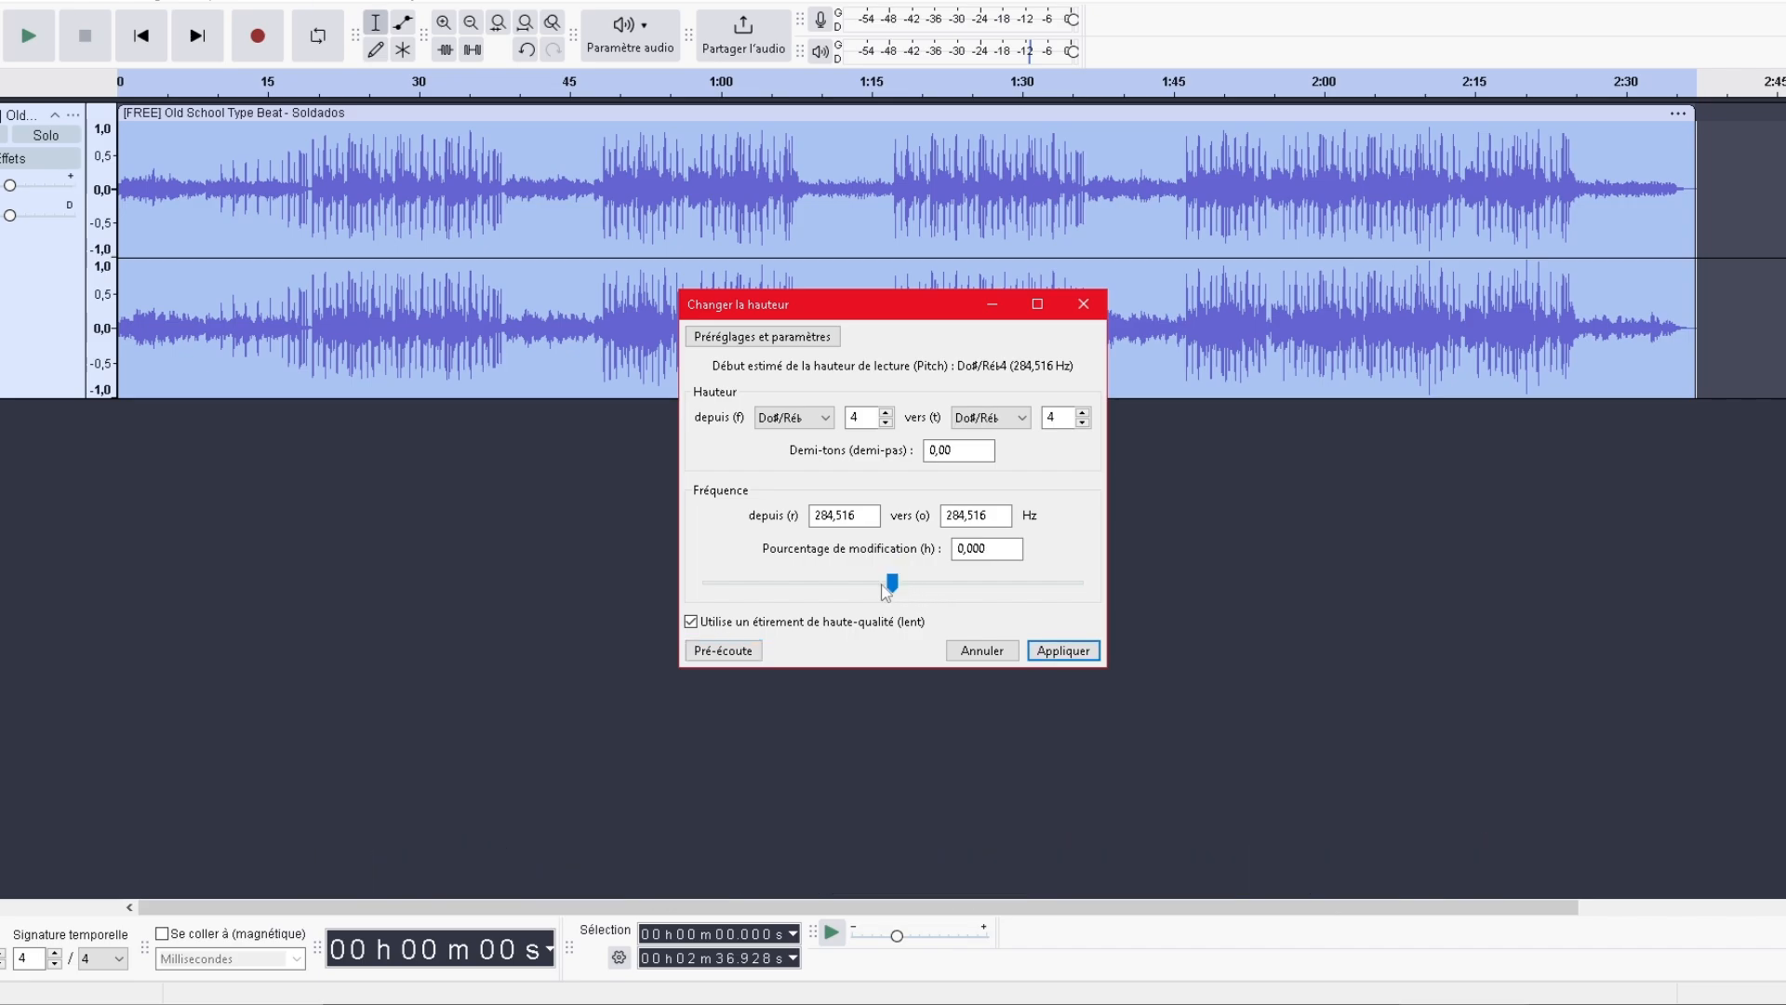
pyautogui.click(734, 655)
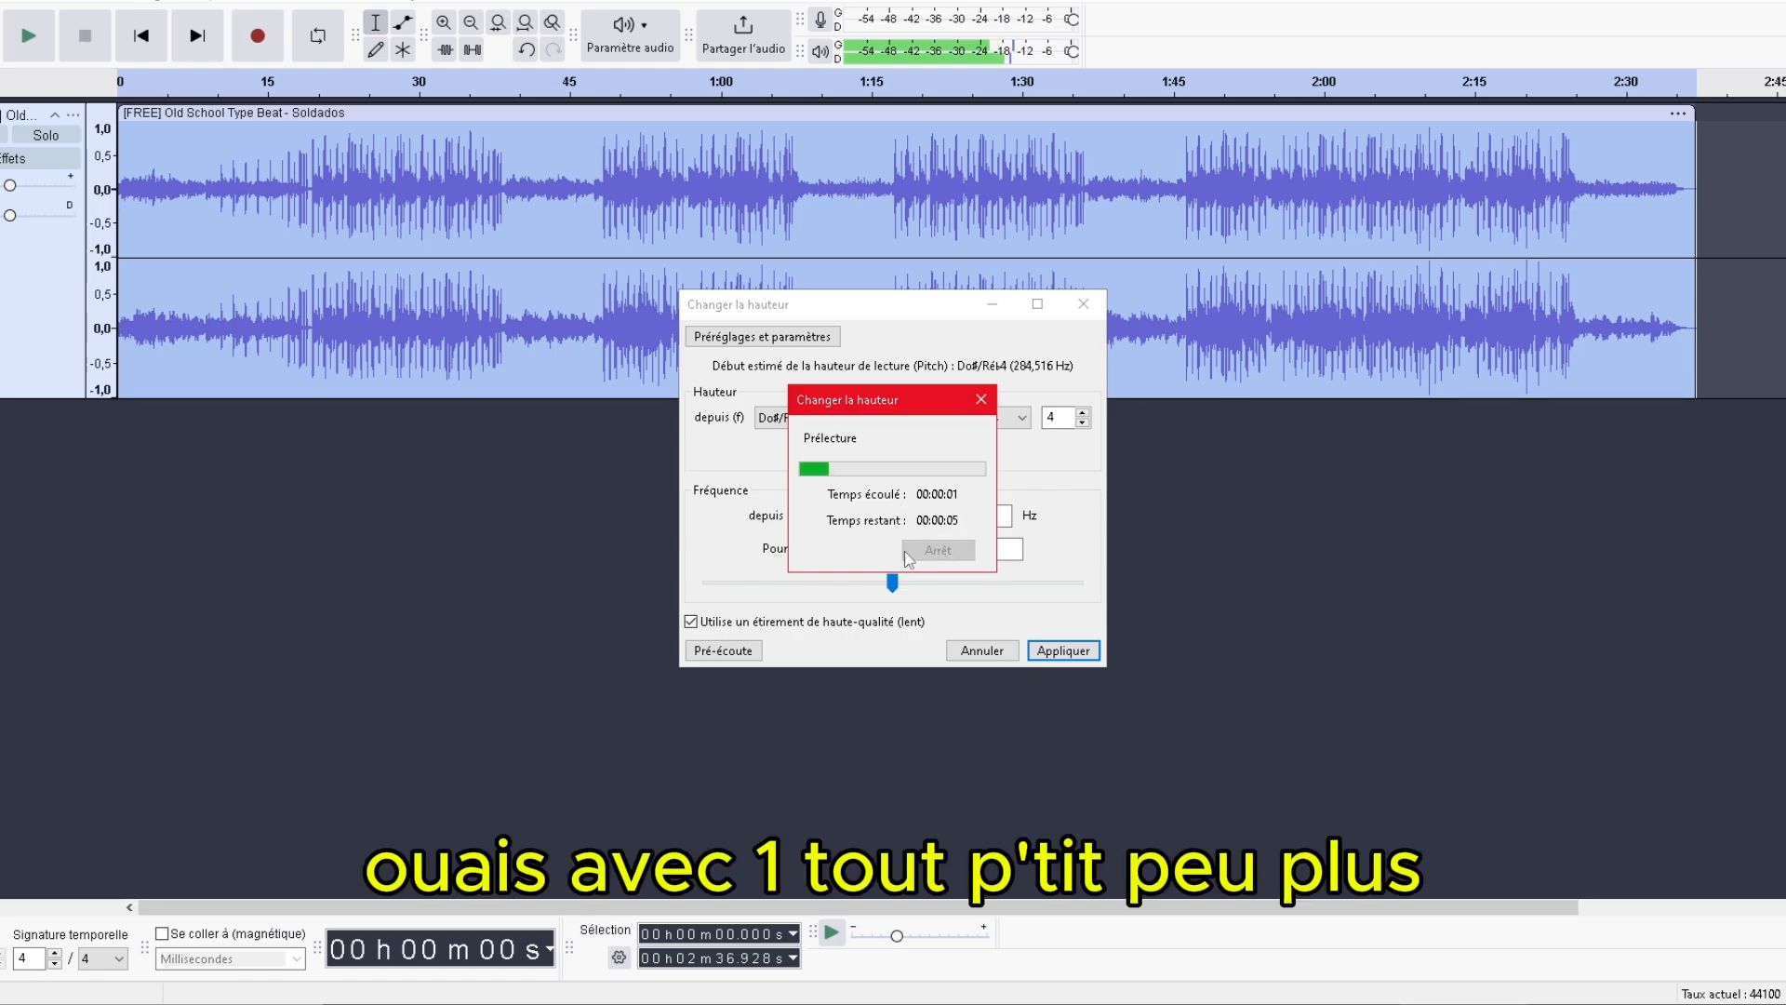
pyautogui.click(908, 552)
# Set the pitch change to 4.176 %, preview it and apply it to the whole track with high-quality stretching.
pyautogui.moveTo(891, 592); pyautogui.dragTo(900, 592)
pyautogui.press('Return')
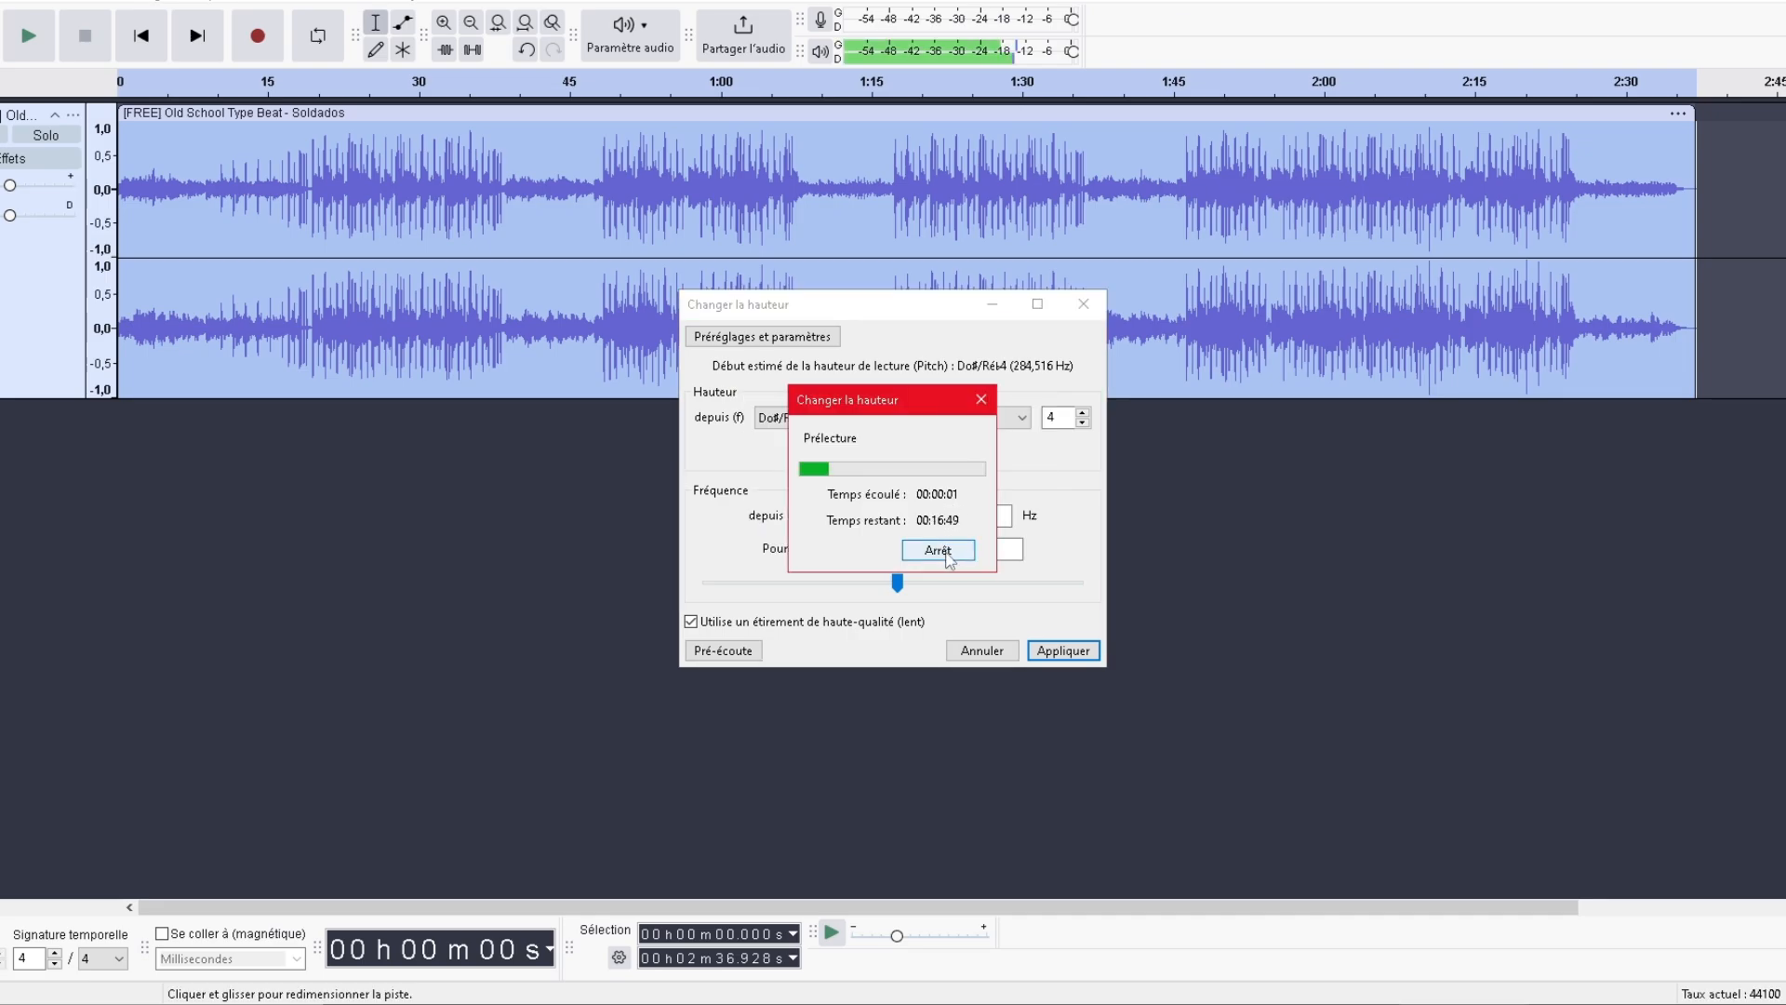
pyautogui.click(939, 551)
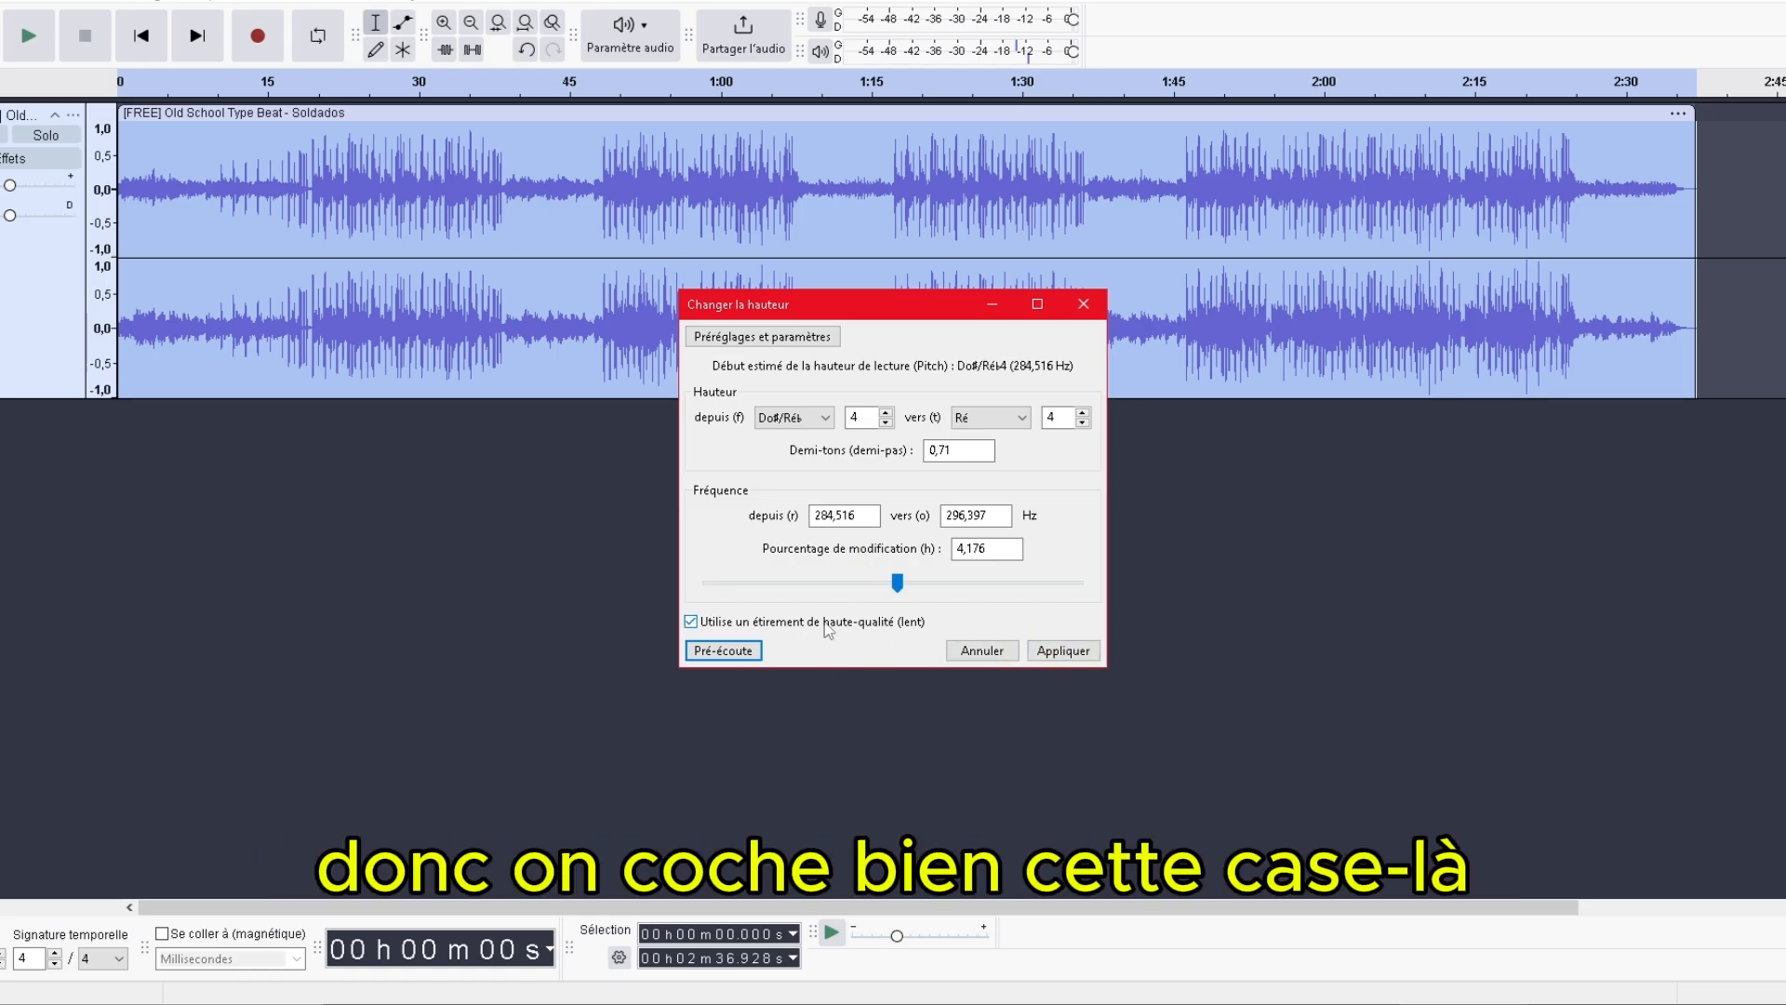
pyautogui.click(1063, 650)
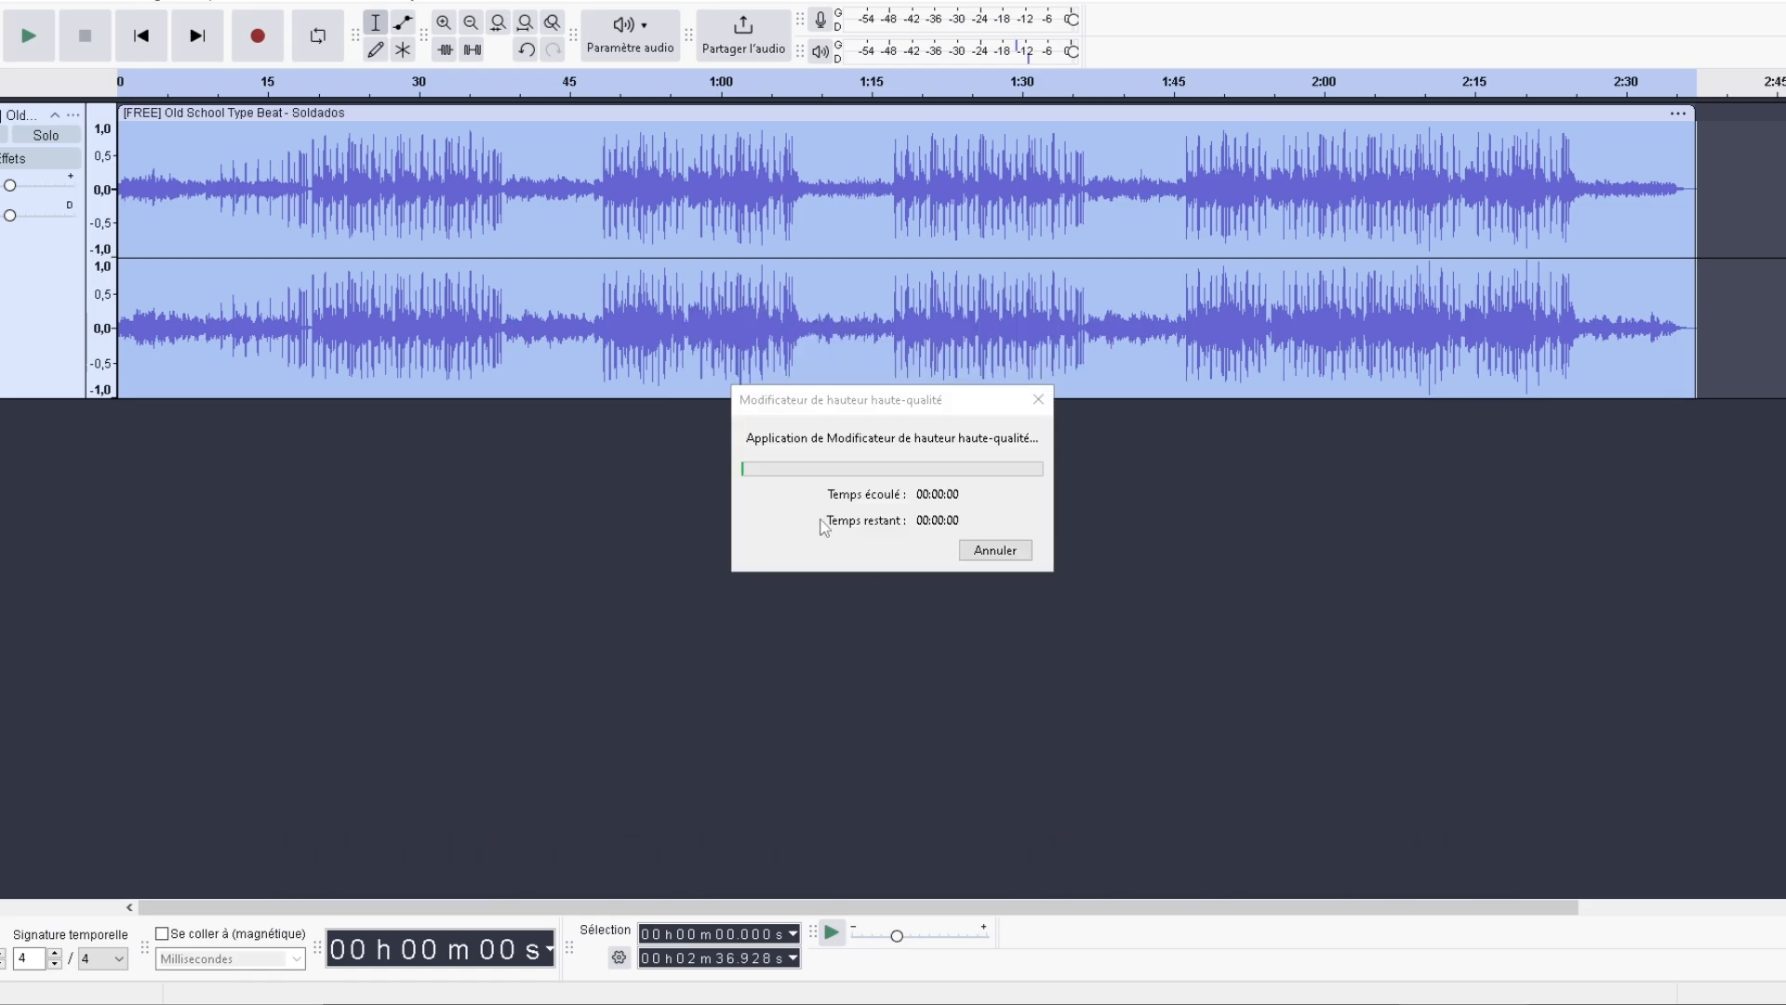
pyautogui.moveTo(902, 389); pyautogui.dragTo(935, 426)
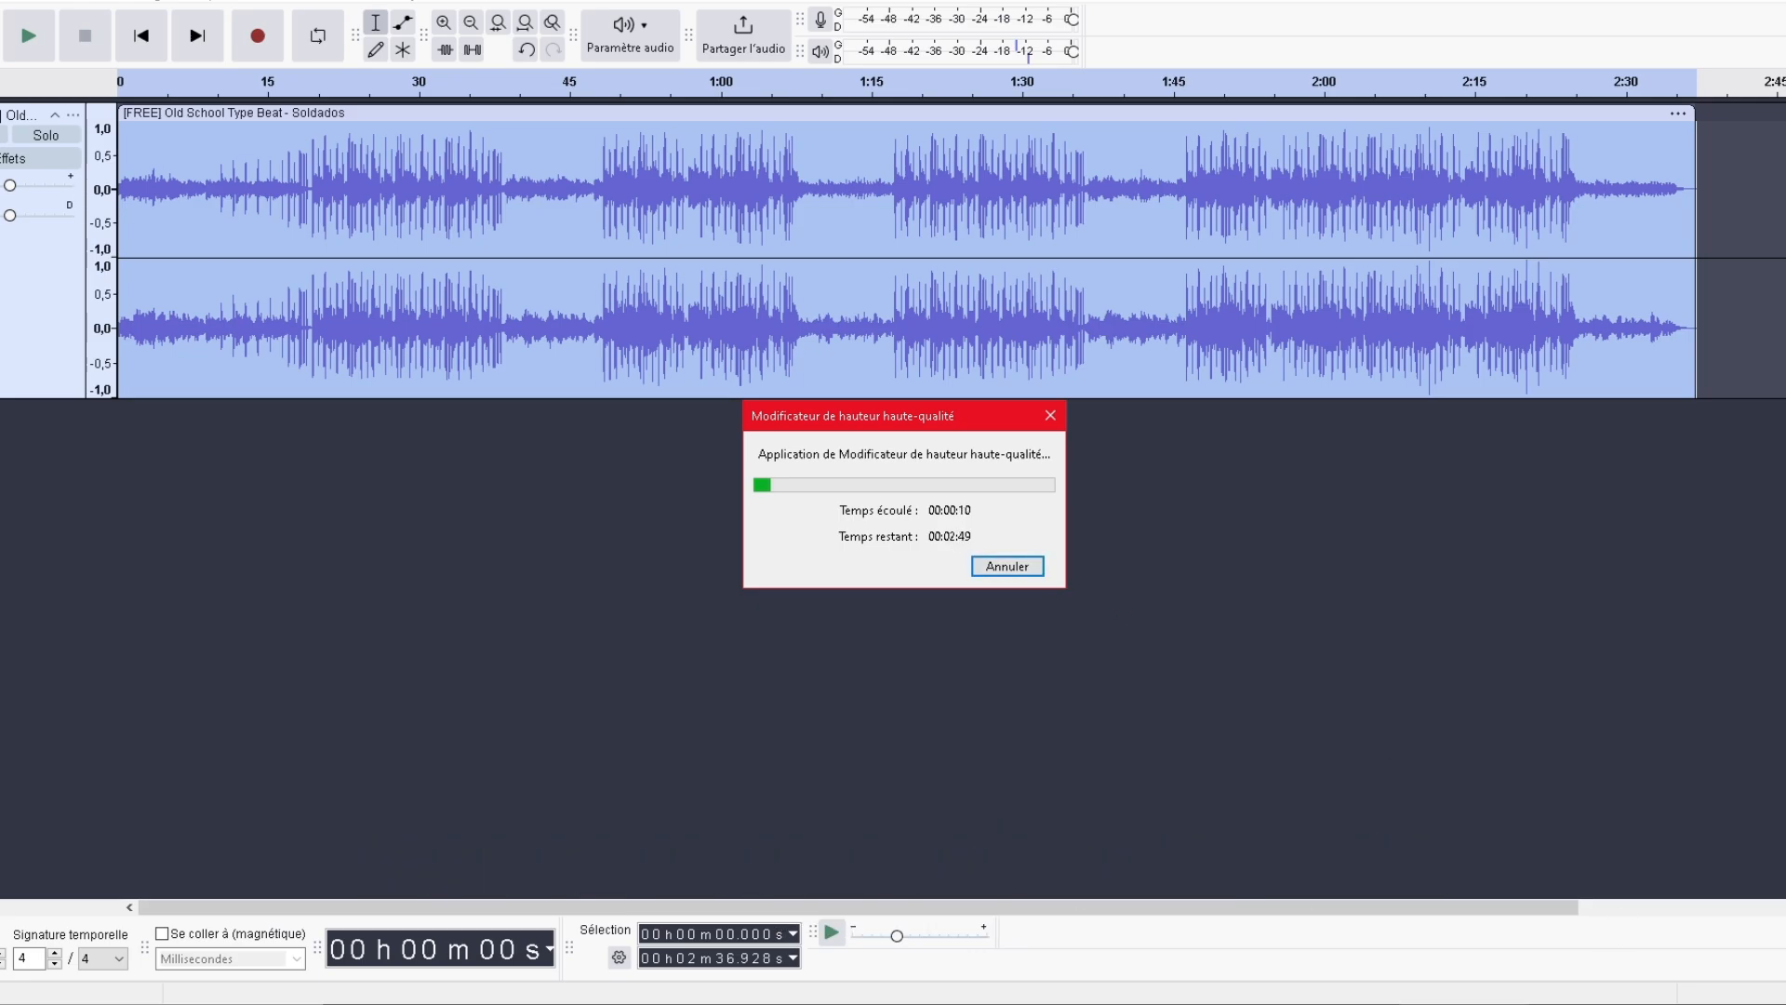
pyautogui.click(1099, 549)
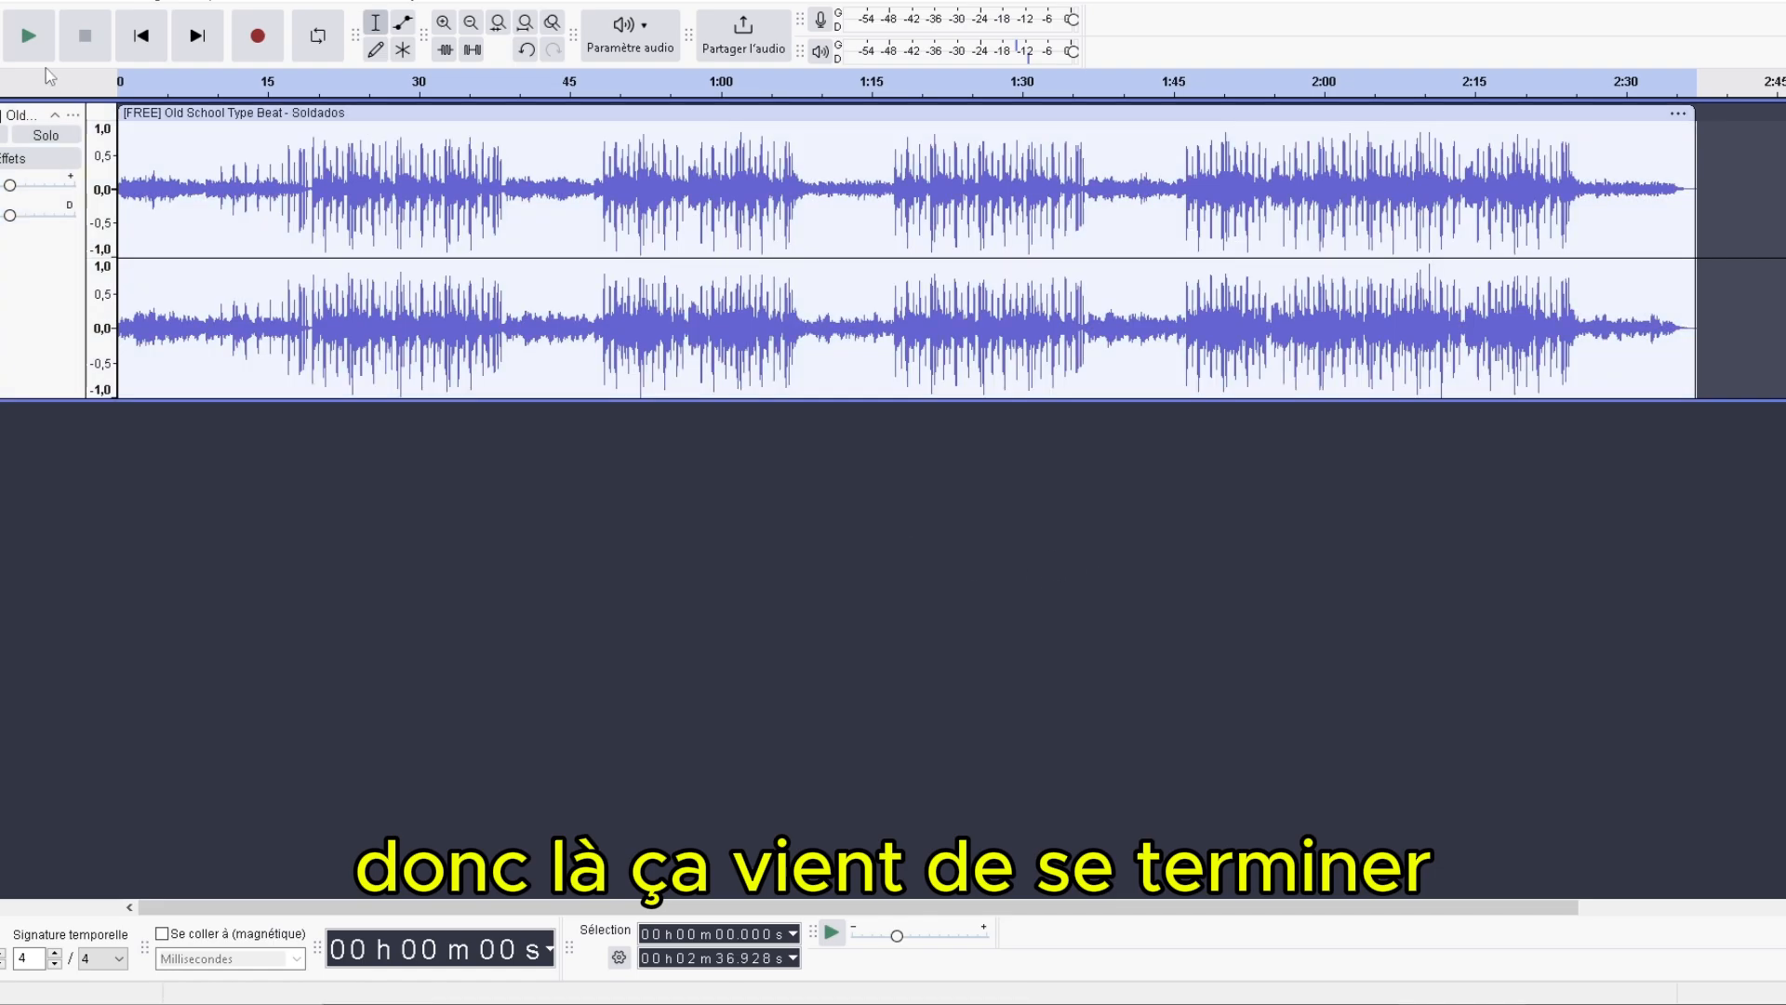
# Listen to the pitch-shifted track from its start and again from about 20 seconds.
pyautogui.press('space')
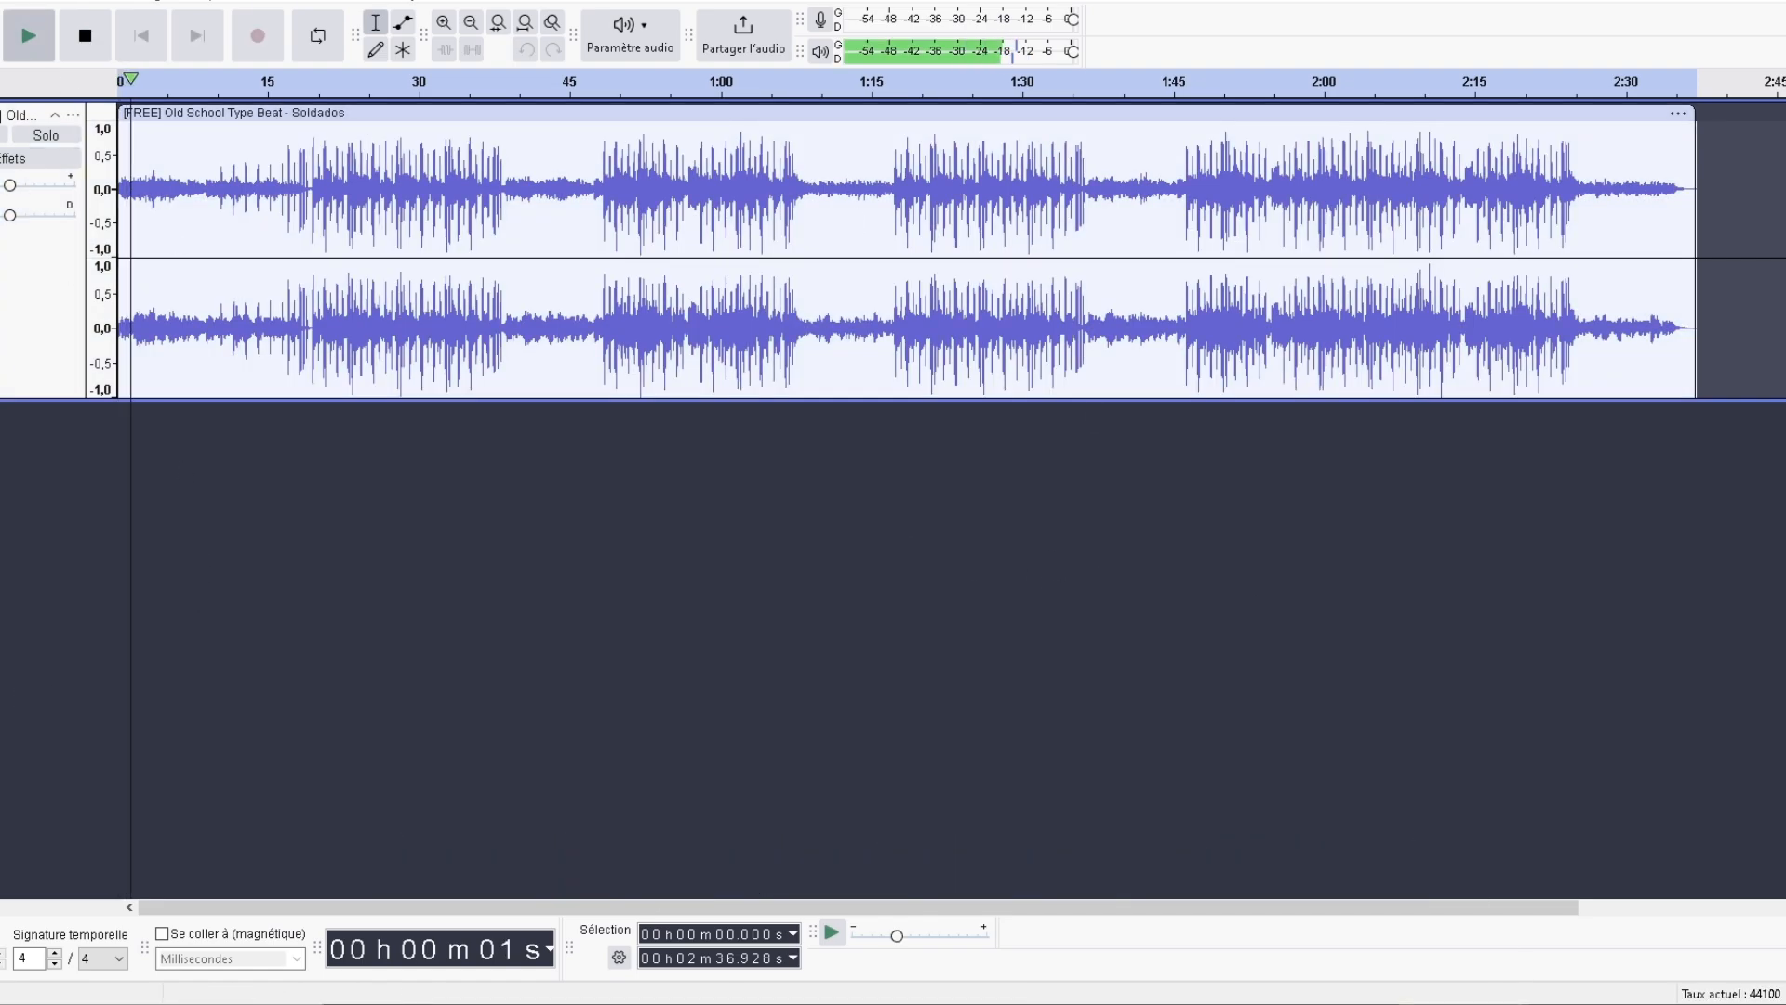
pyautogui.click(1711, 1004)
pyautogui.click(1601, 976)
pyautogui.click(602, 598)
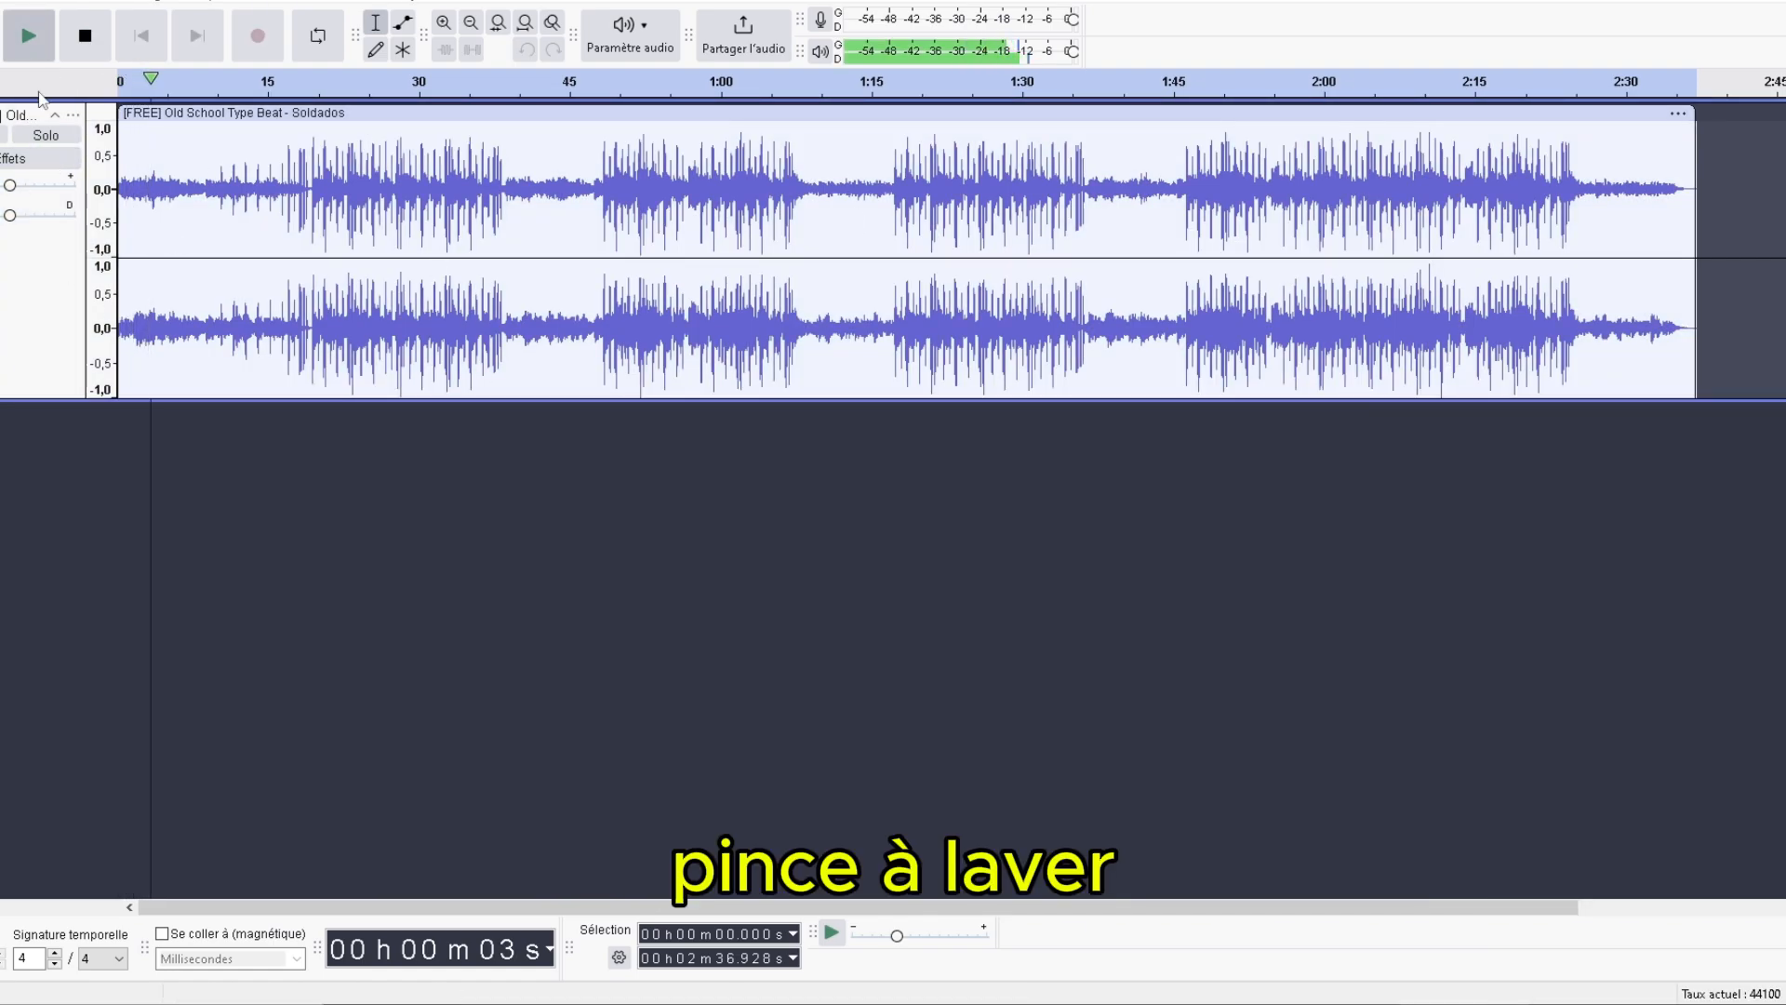
pyautogui.press('space')
pyautogui.click(318, 182)
pyautogui.press('space')
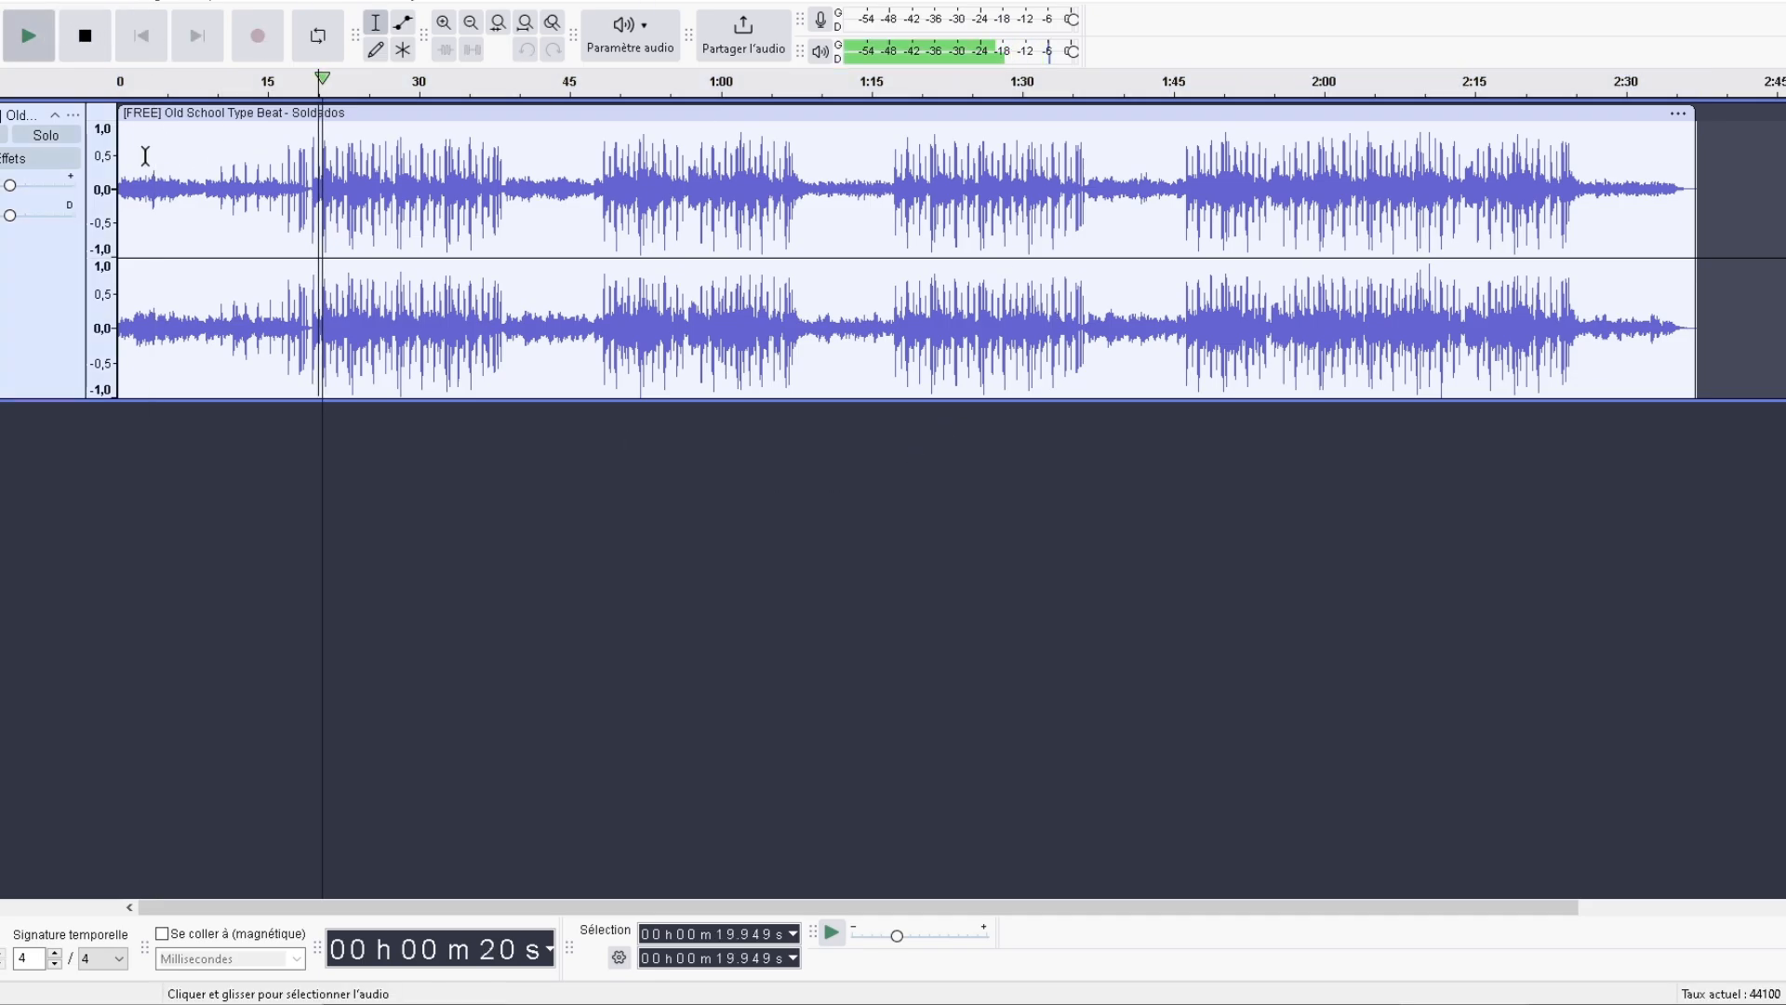
pyautogui.click(90, 37)
pyautogui.moveTo(428, 279); pyautogui.dragTo(509, 279)
pyautogui.moveTo(639, 428); pyautogui.dragTo(118, 372)
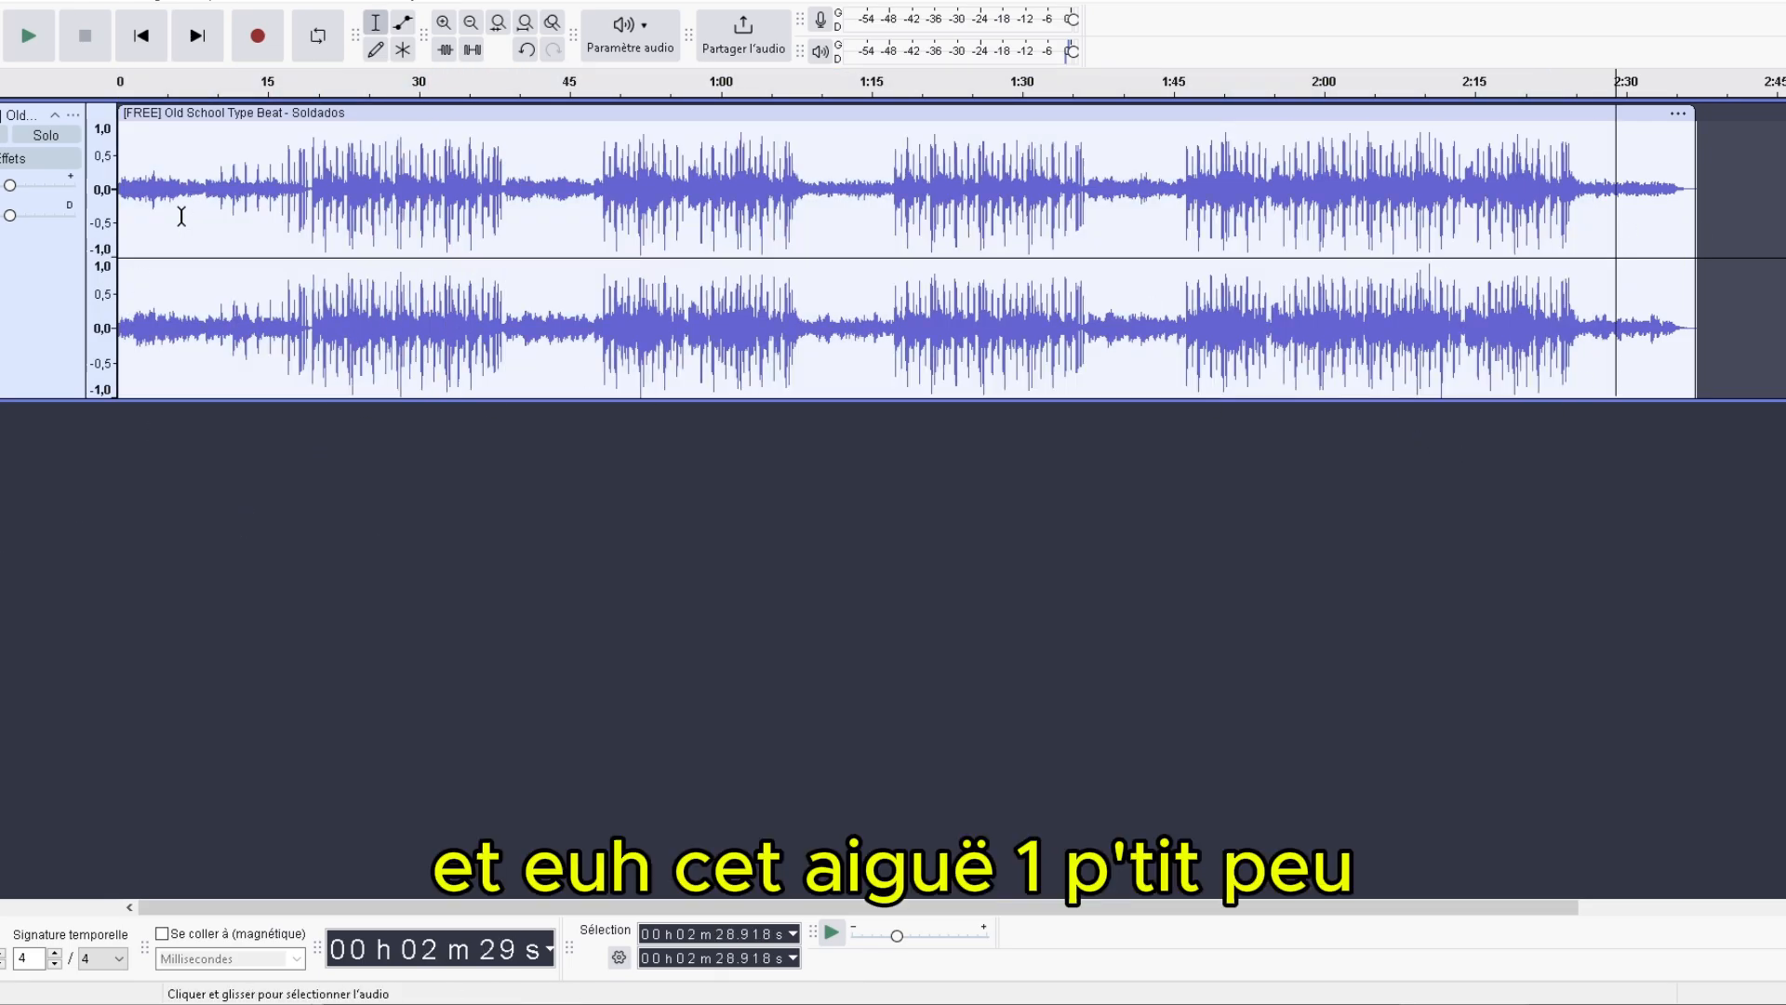
pyautogui.moveTo(239, 211); pyautogui.dragTo(148, 211)
pyautogui.click(342, 186)
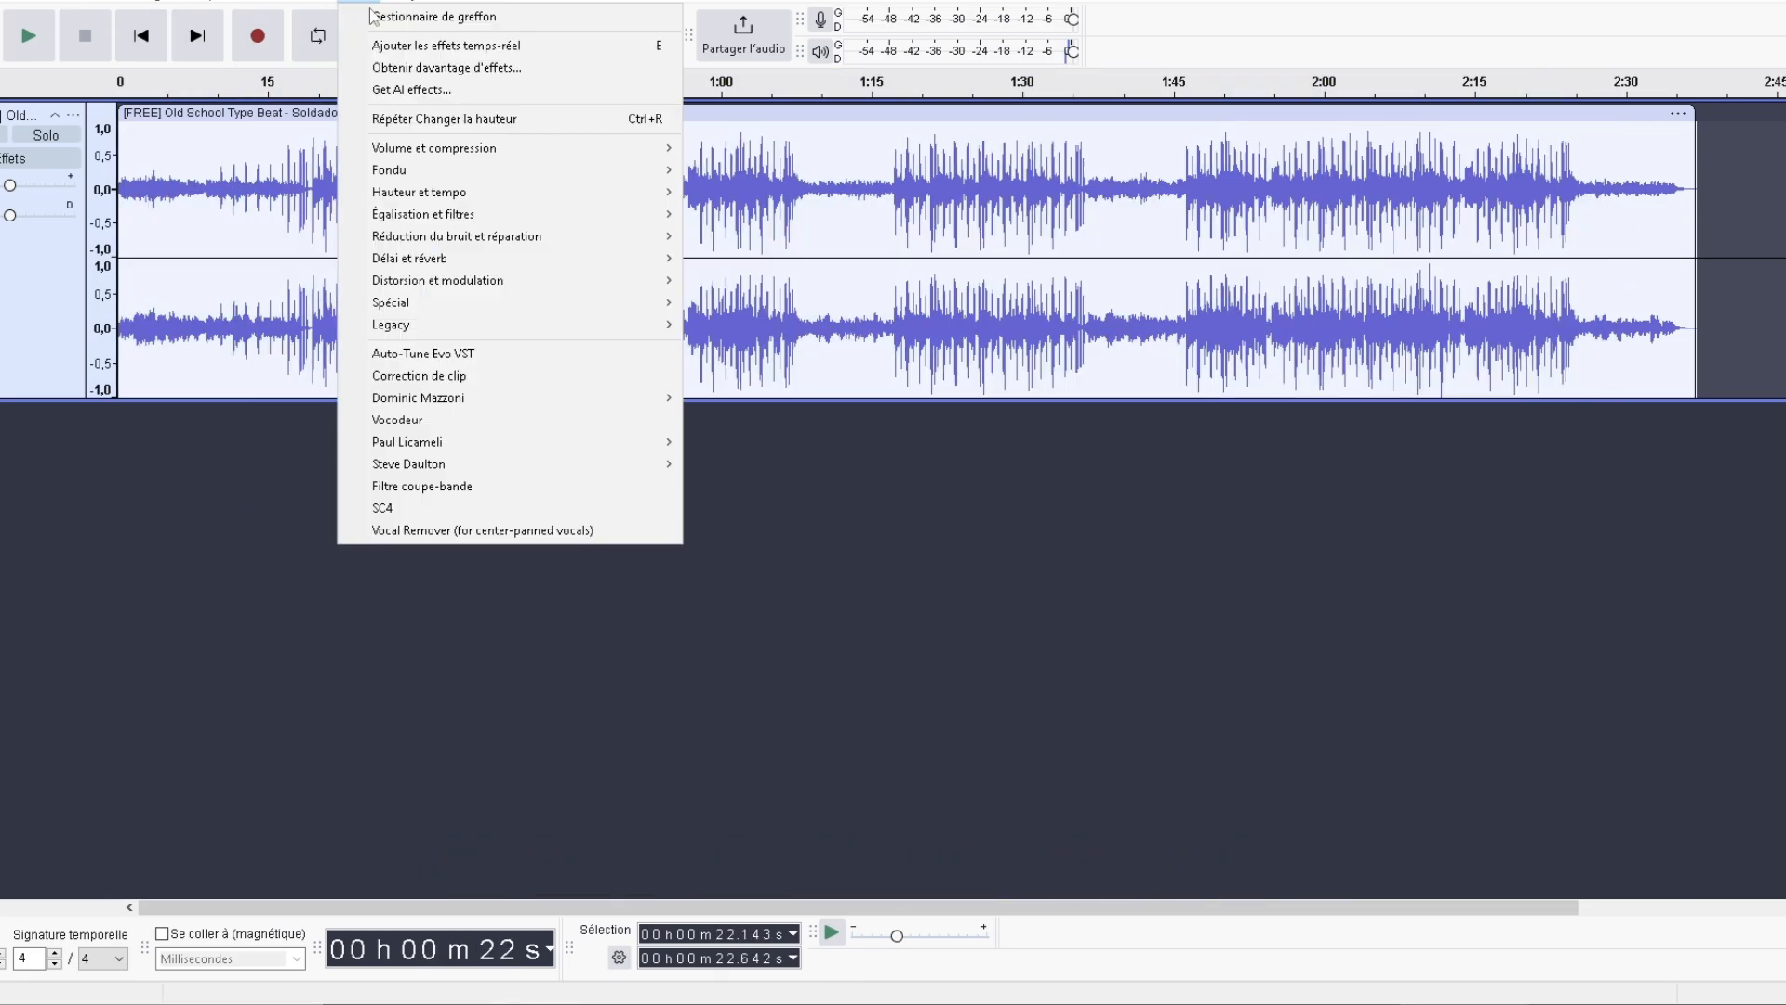
pyautogui.click(358, 1)
pyautogui.click(79, 1)
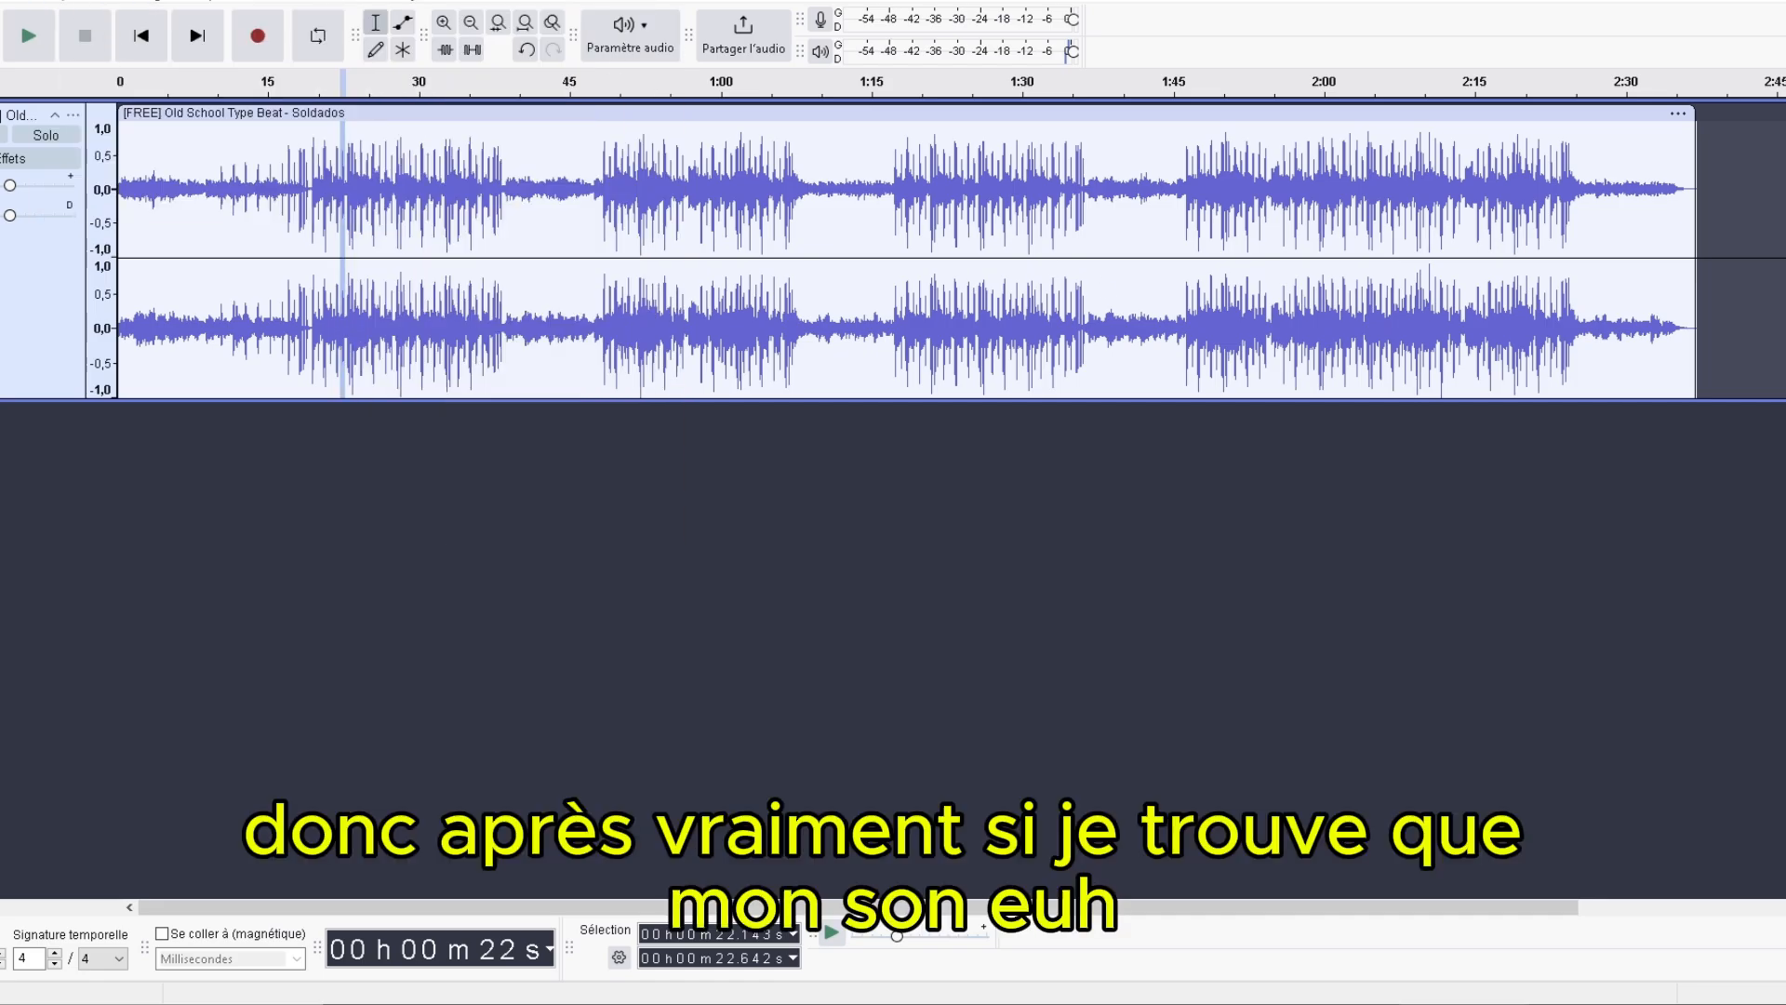
# Normalize the whole track to a peak amplitude of -1.0 dB with DC offset removal.
pyautogui.click(79, 1)
pyautogui.click(80, 16)
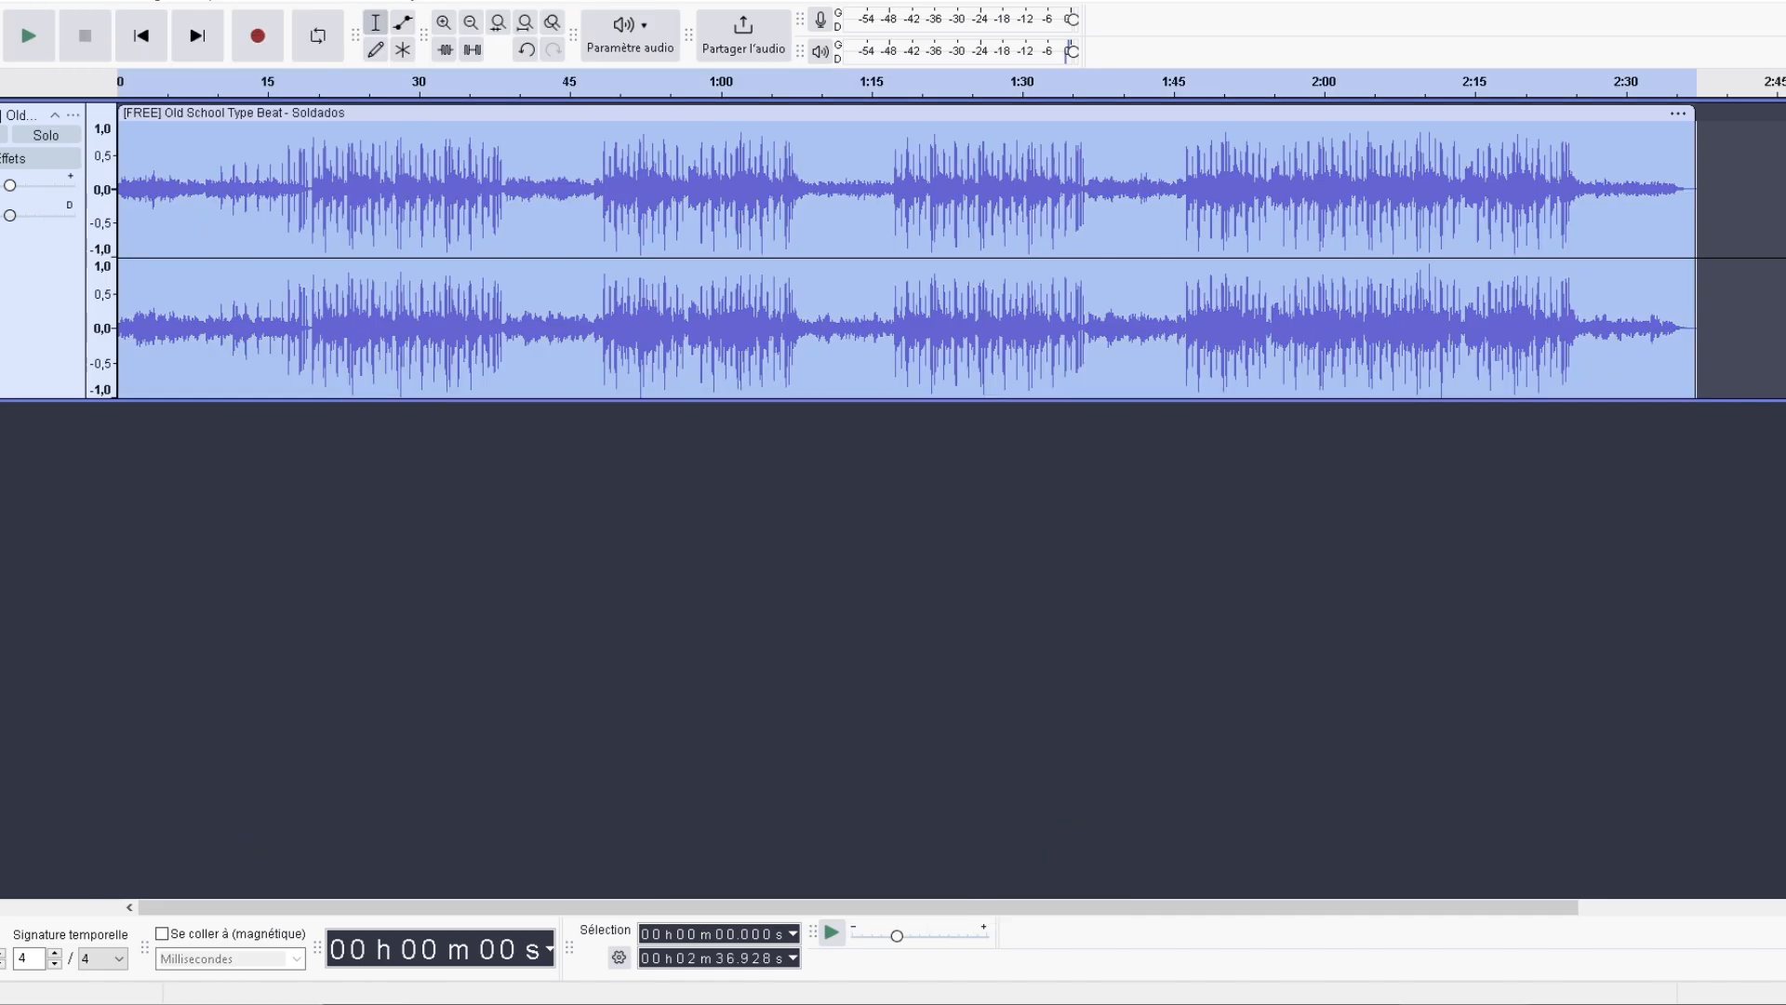
pyautogui.click(358, 1)
pyautogui.moveTo(431, 152)
pyautogui.click(721, 259)
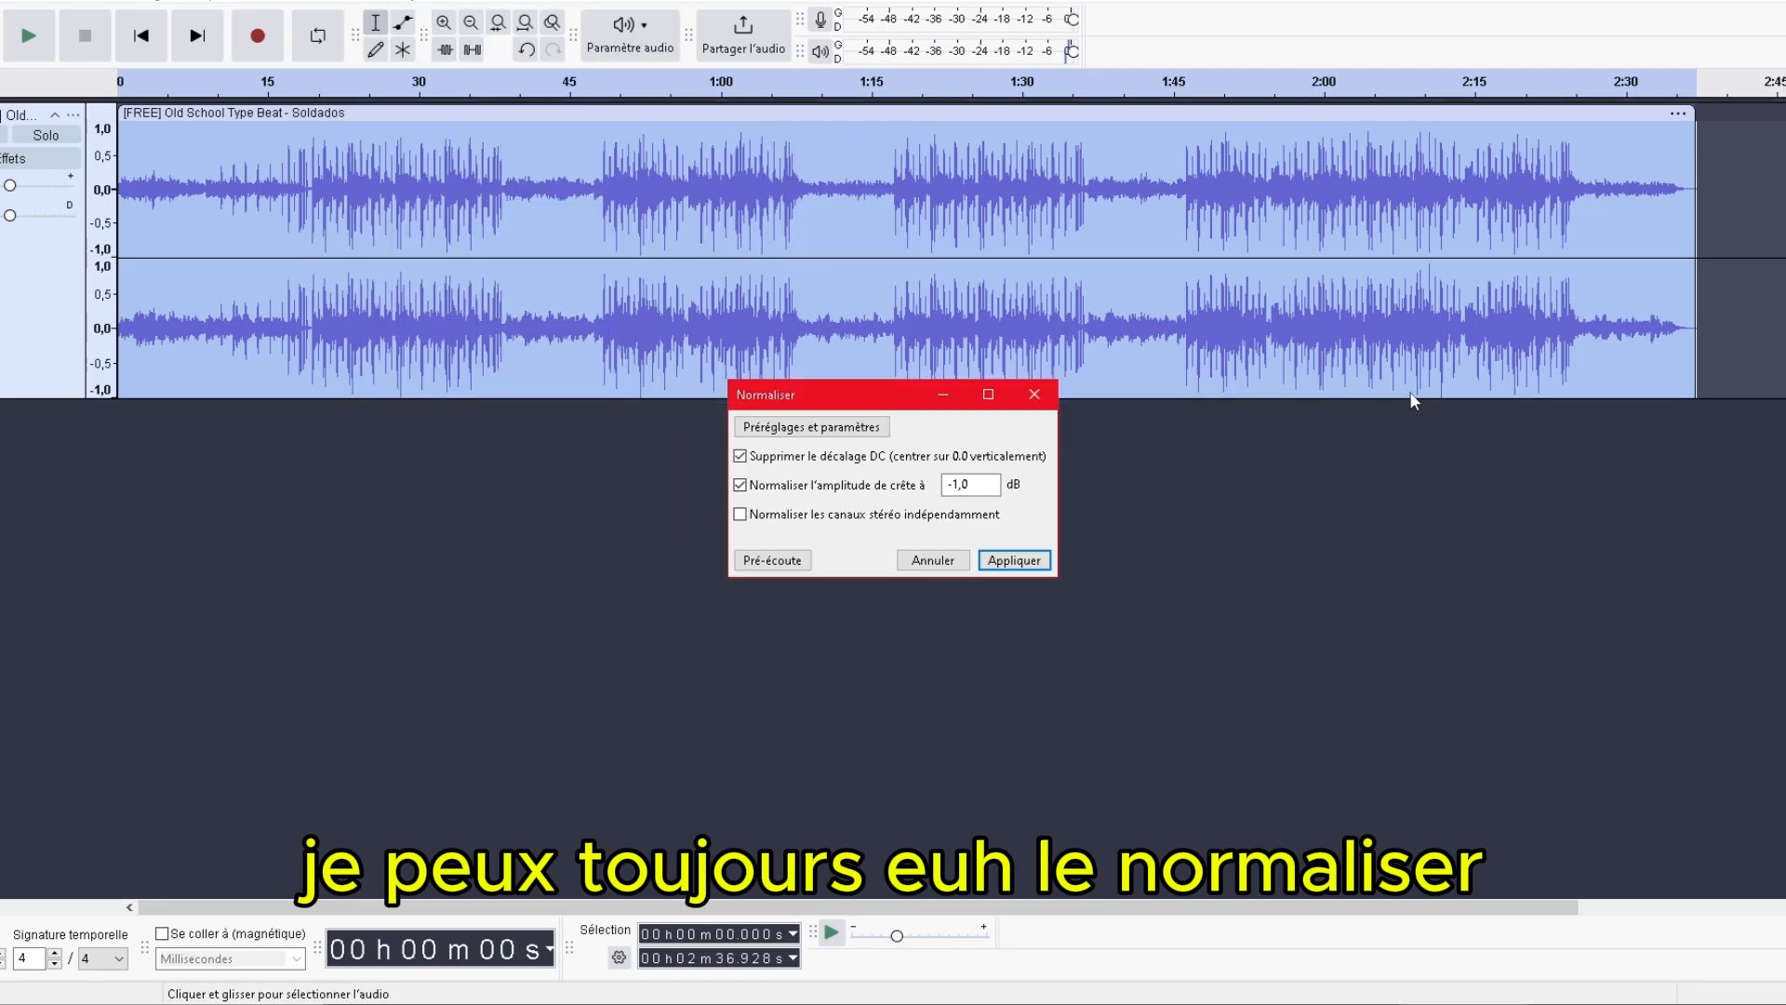
pyautogui.click(1013, 560)
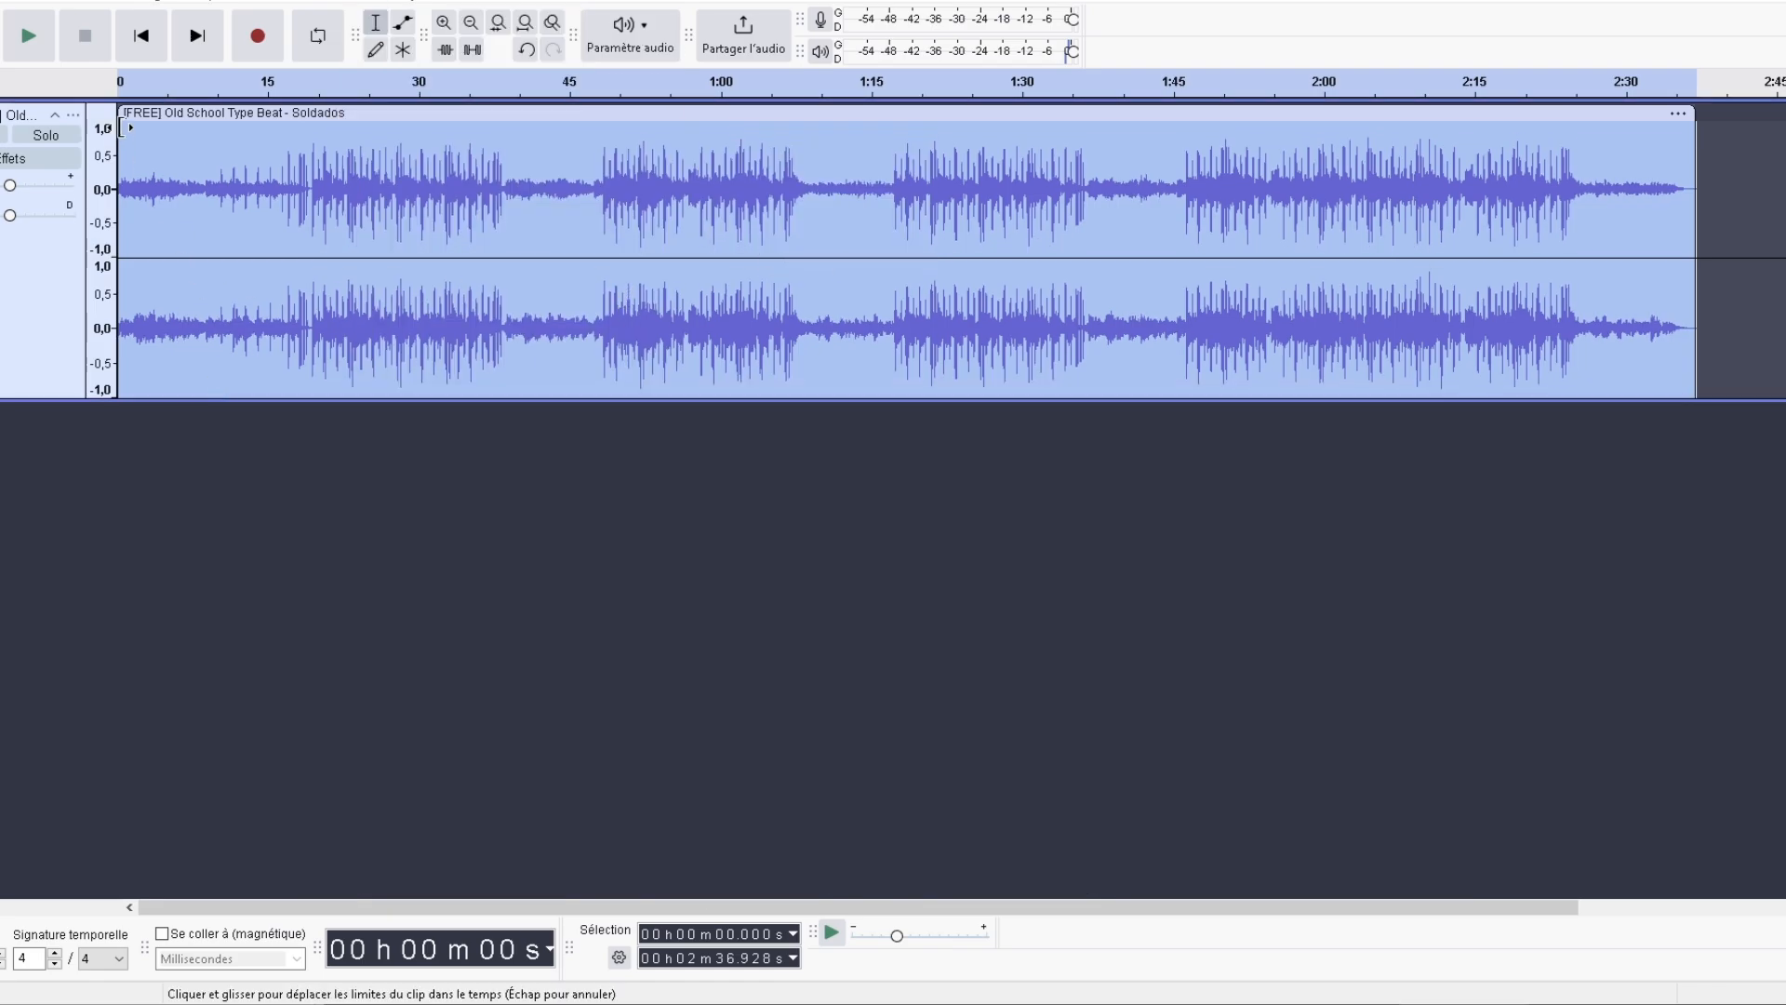
# Listen to the normalized track from about 4 seconds and from about 20 seconds, and stop playback.
pyautogui.click(995, 344)
pyautogui.click(160, 191)
pyautogui.click(28, 35)
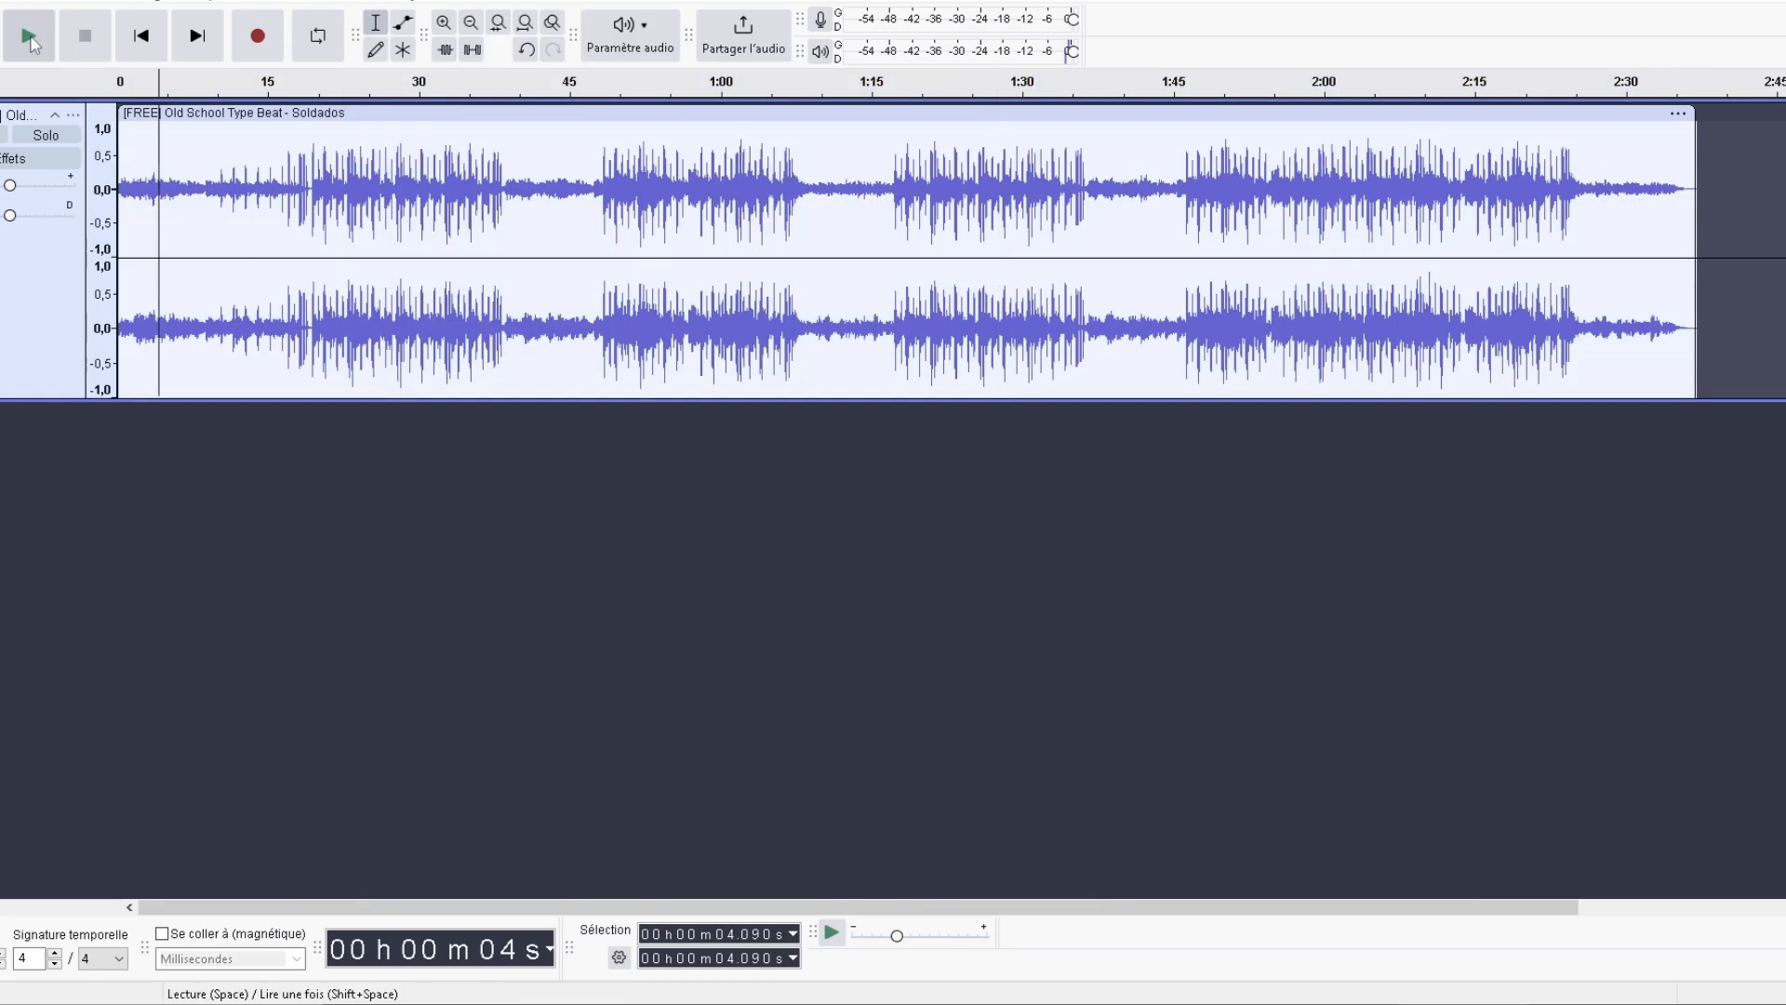
pyautogui.click(317, 279)
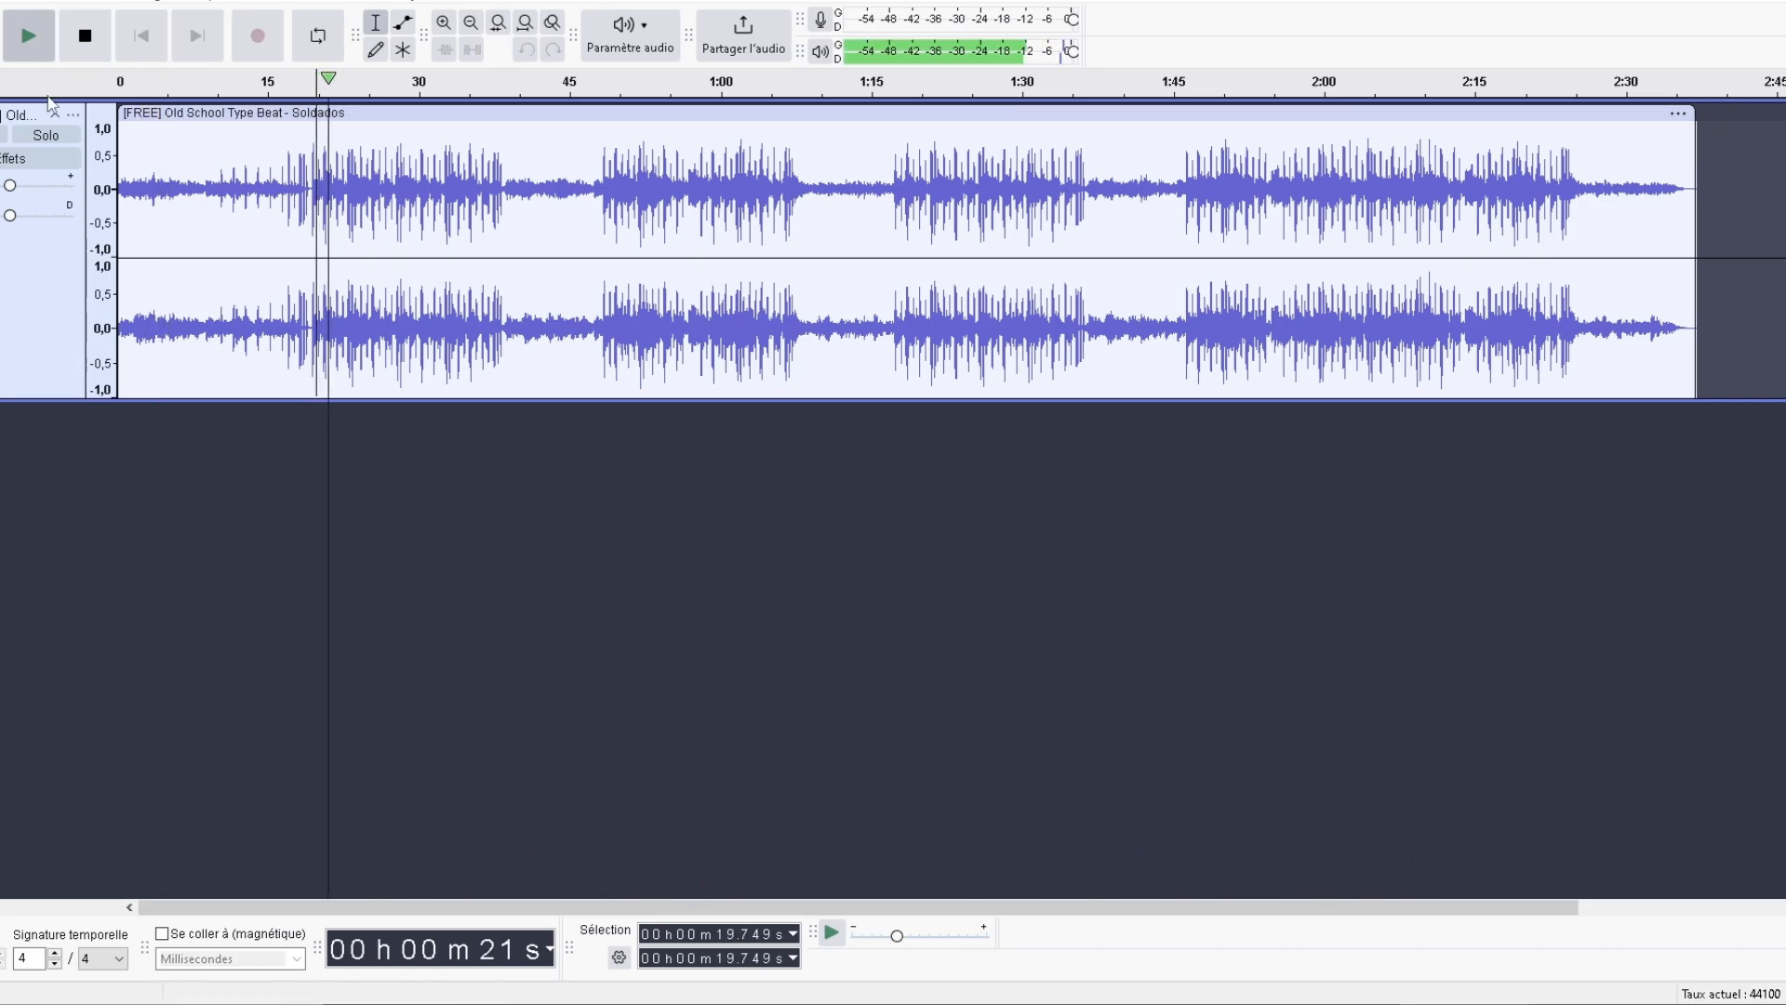
pyautogui.click(85, 38)
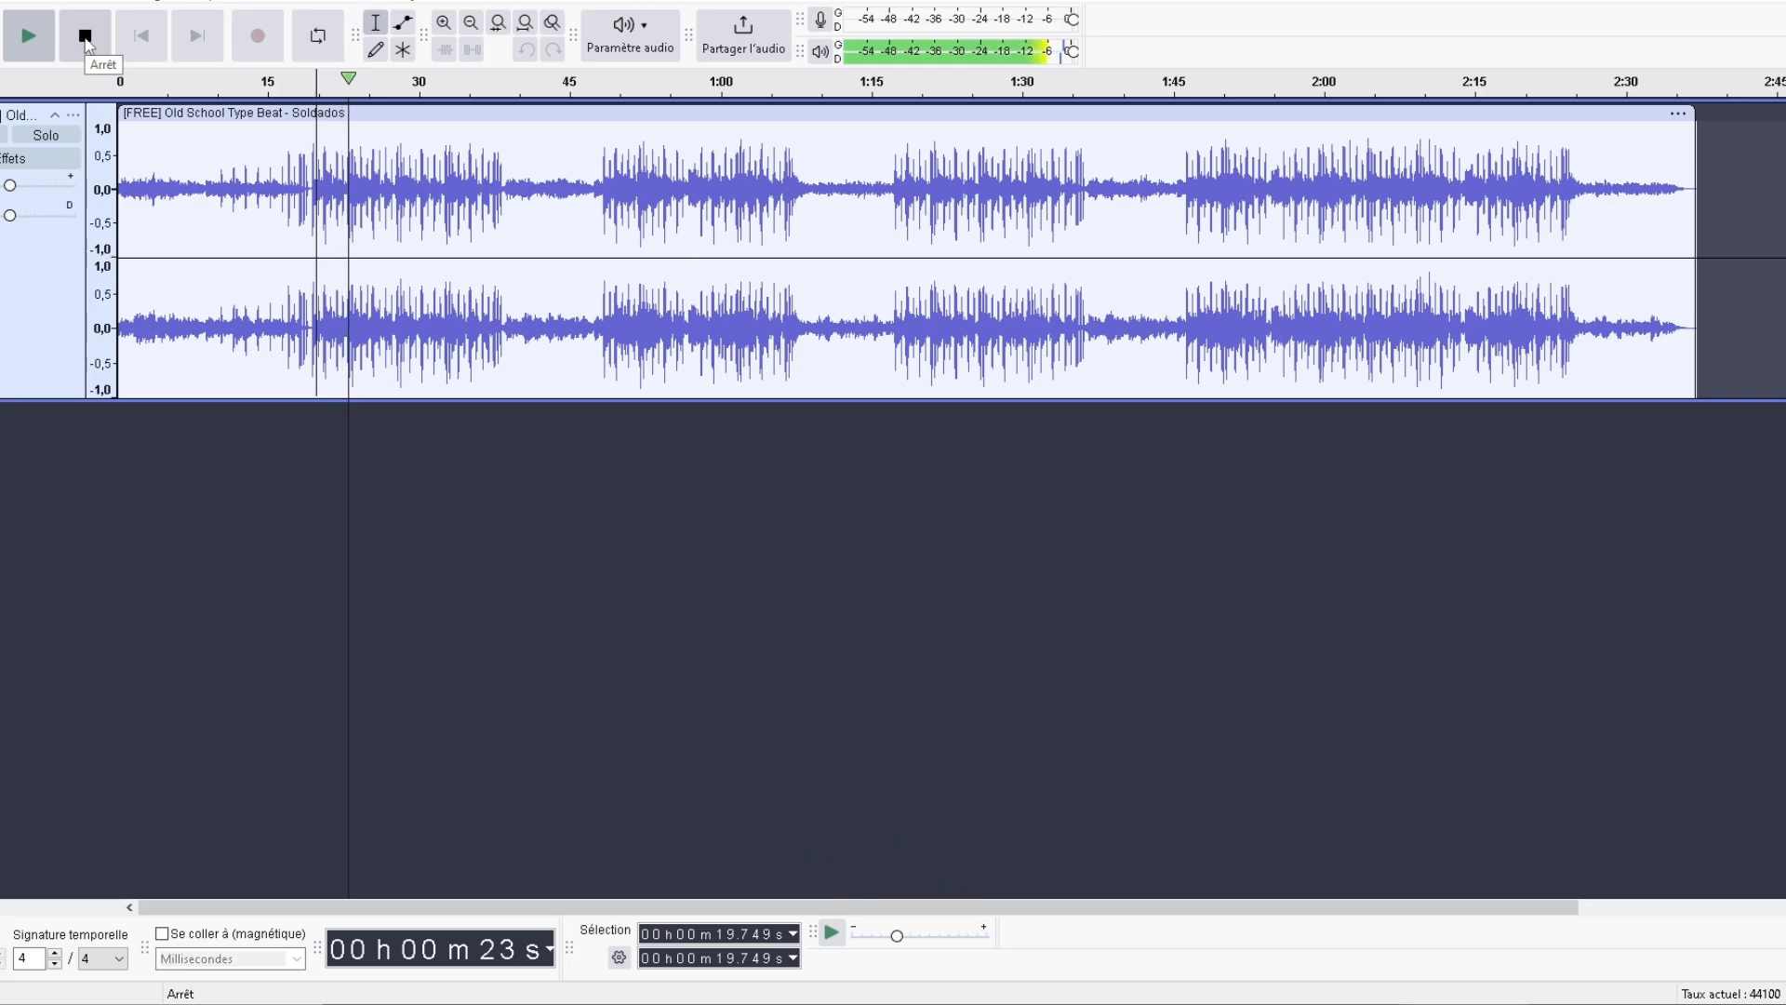
# Stop playback and try to open the graphic equalizer without selecting any audio.
pyautogui.click(85, 37)
pyautogui.click(358, 1)
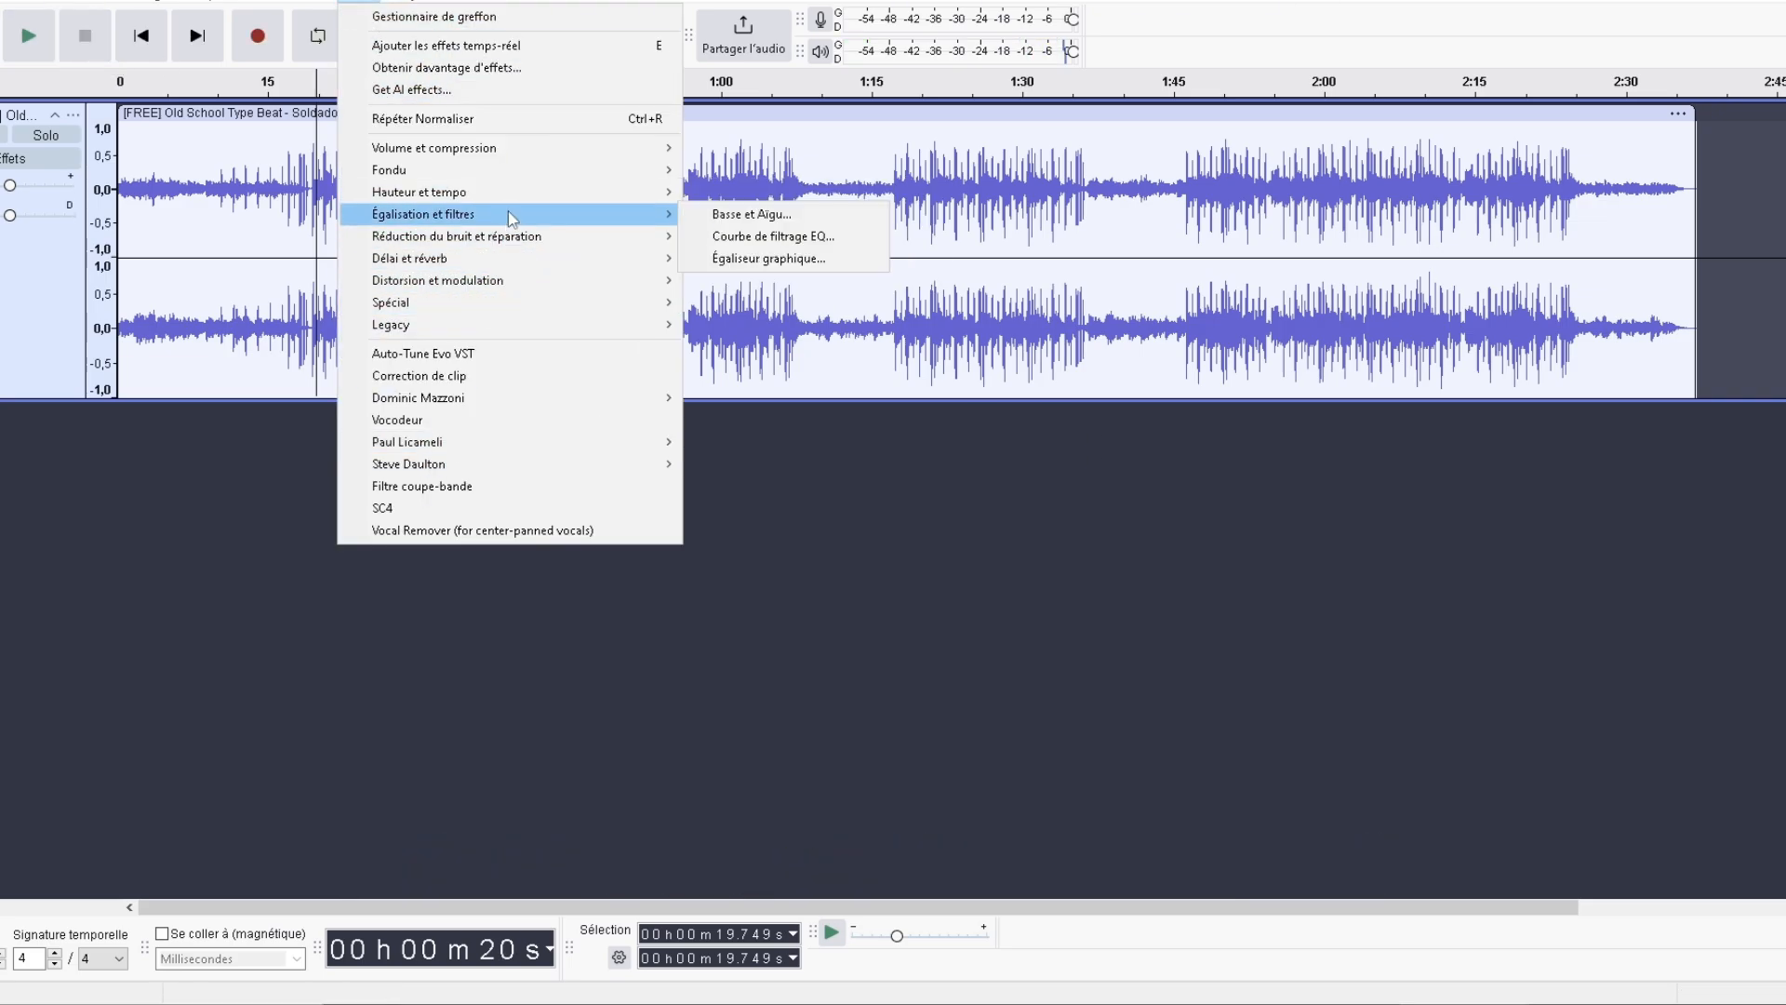
pyautogui.click(744, 258)
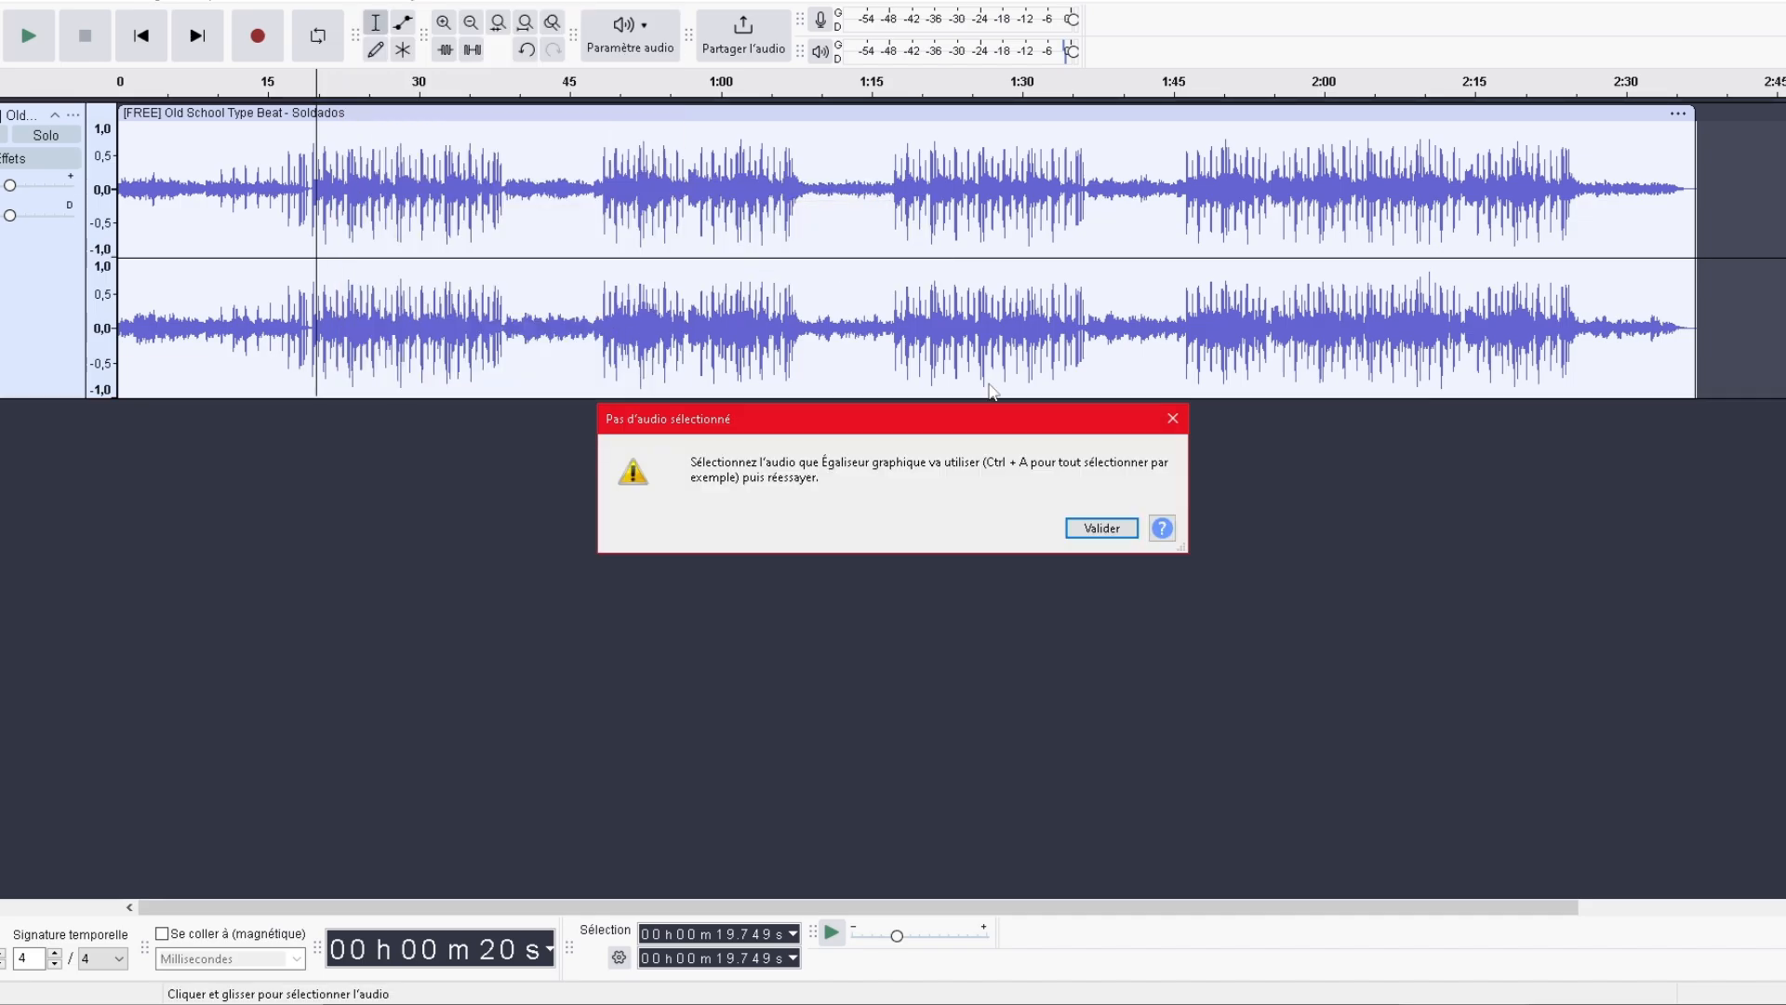
pyautogui.click(1103, 524)
# Open the graphic equalizer for the whole track, and listen briefly to the track from its start.
pyautogui.click(93, 2)
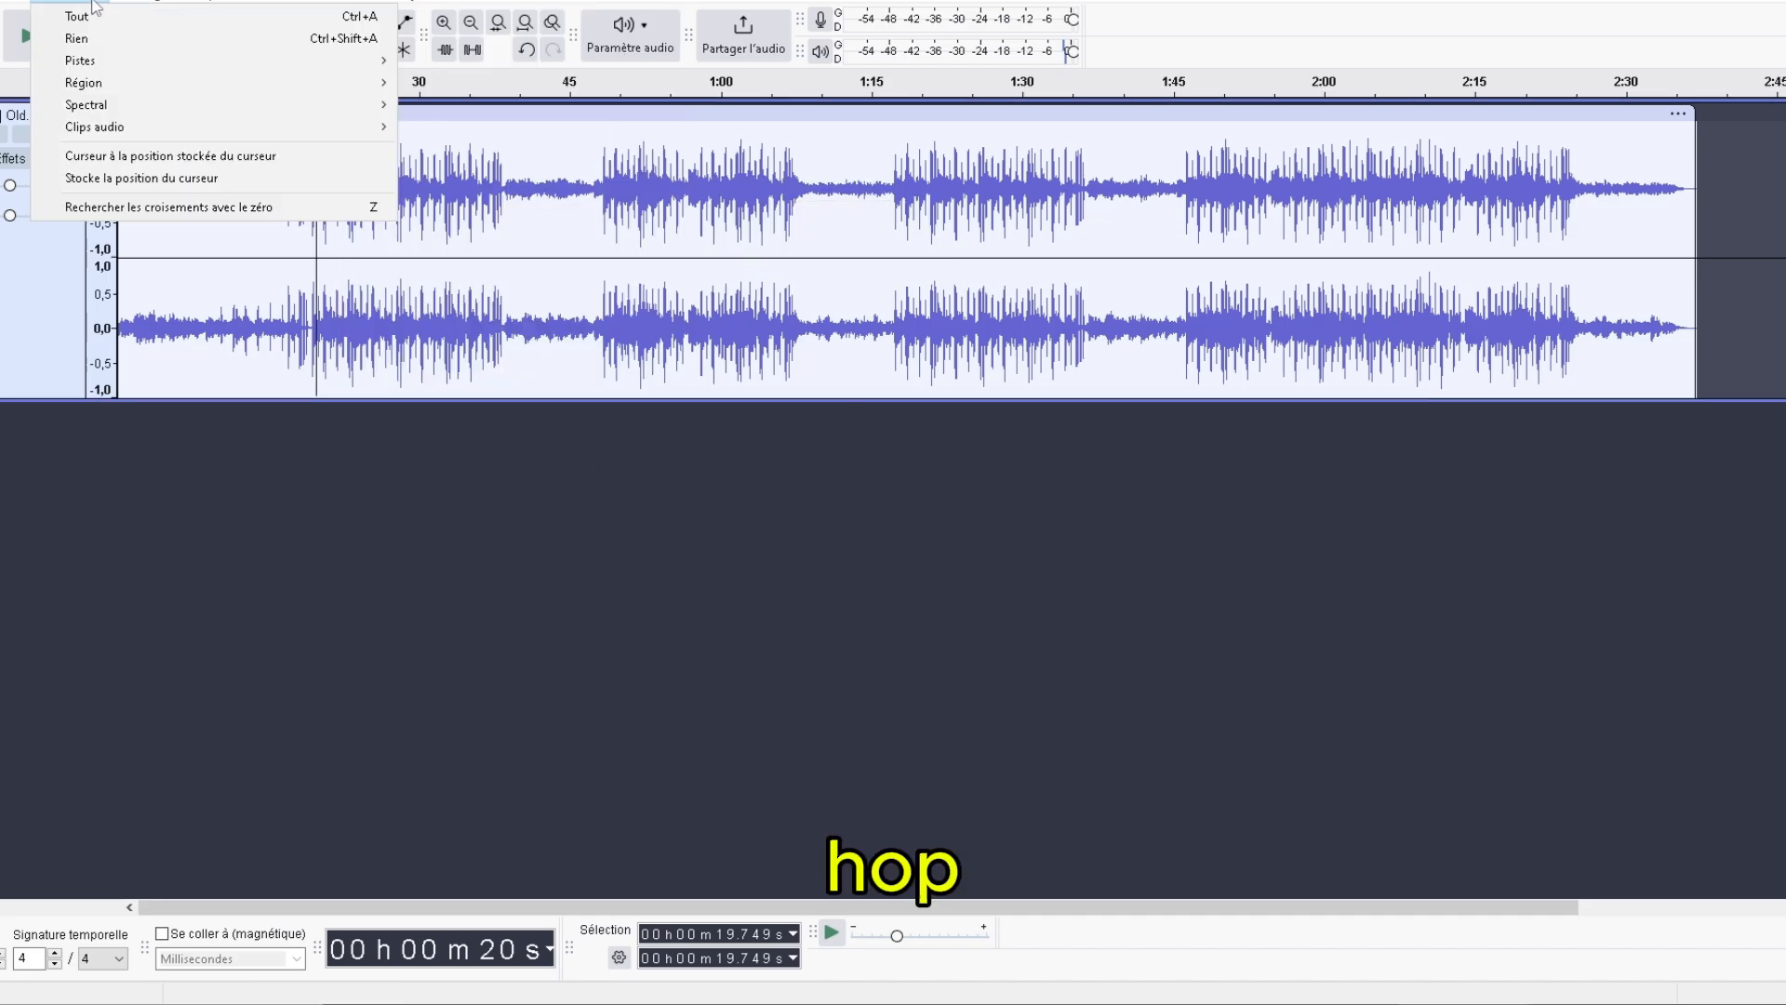
pyautogui.click(88, 16)
pyautogui.click(358, 1)
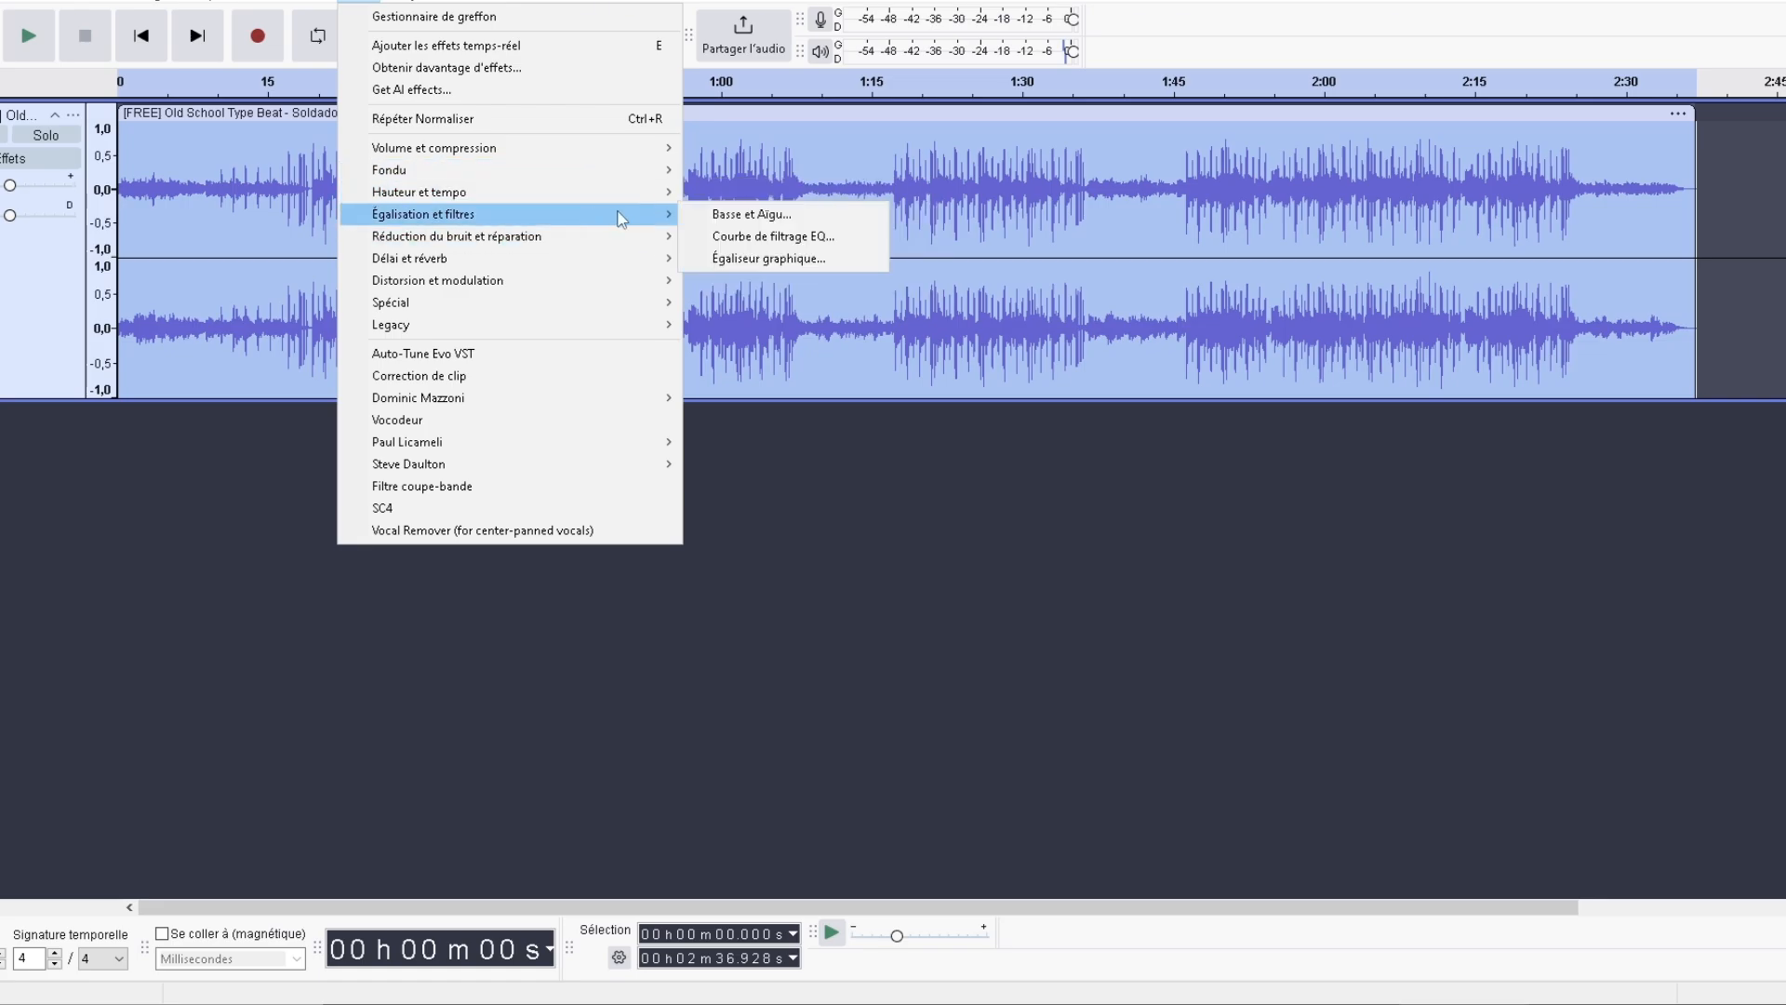
pyautogui.click(748, 257)
pyautogui.click(1202, 701)
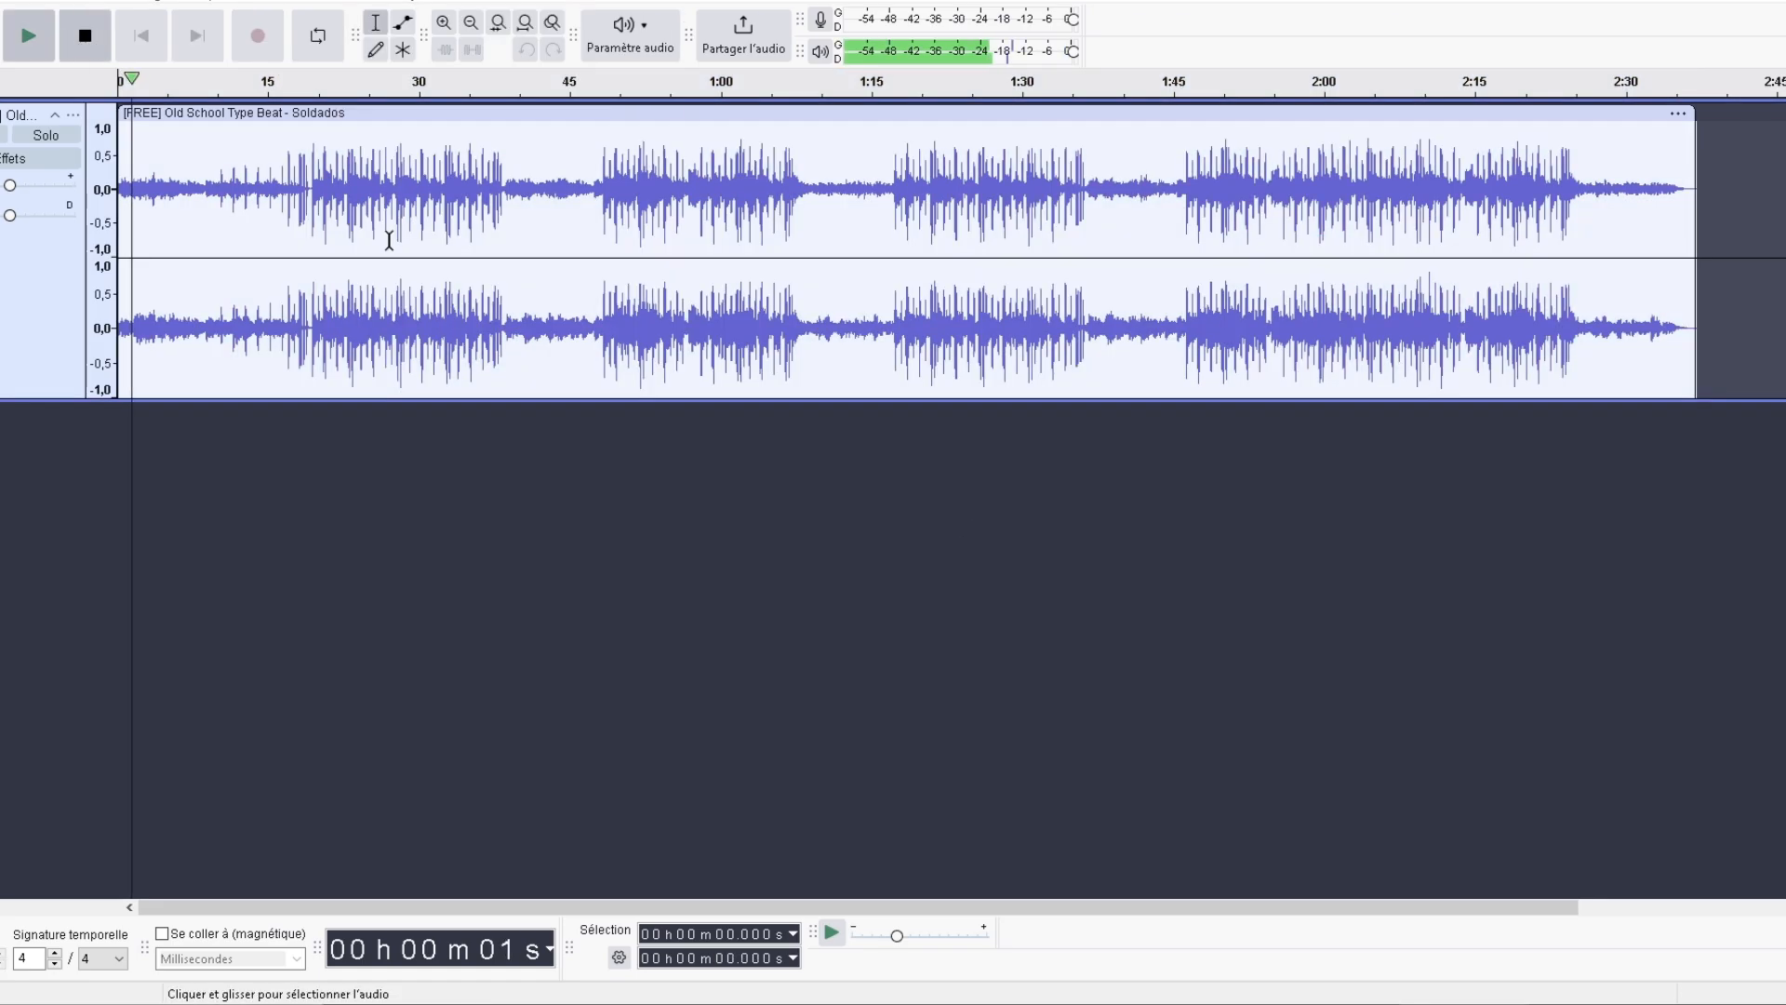
pyautogui.press('space')
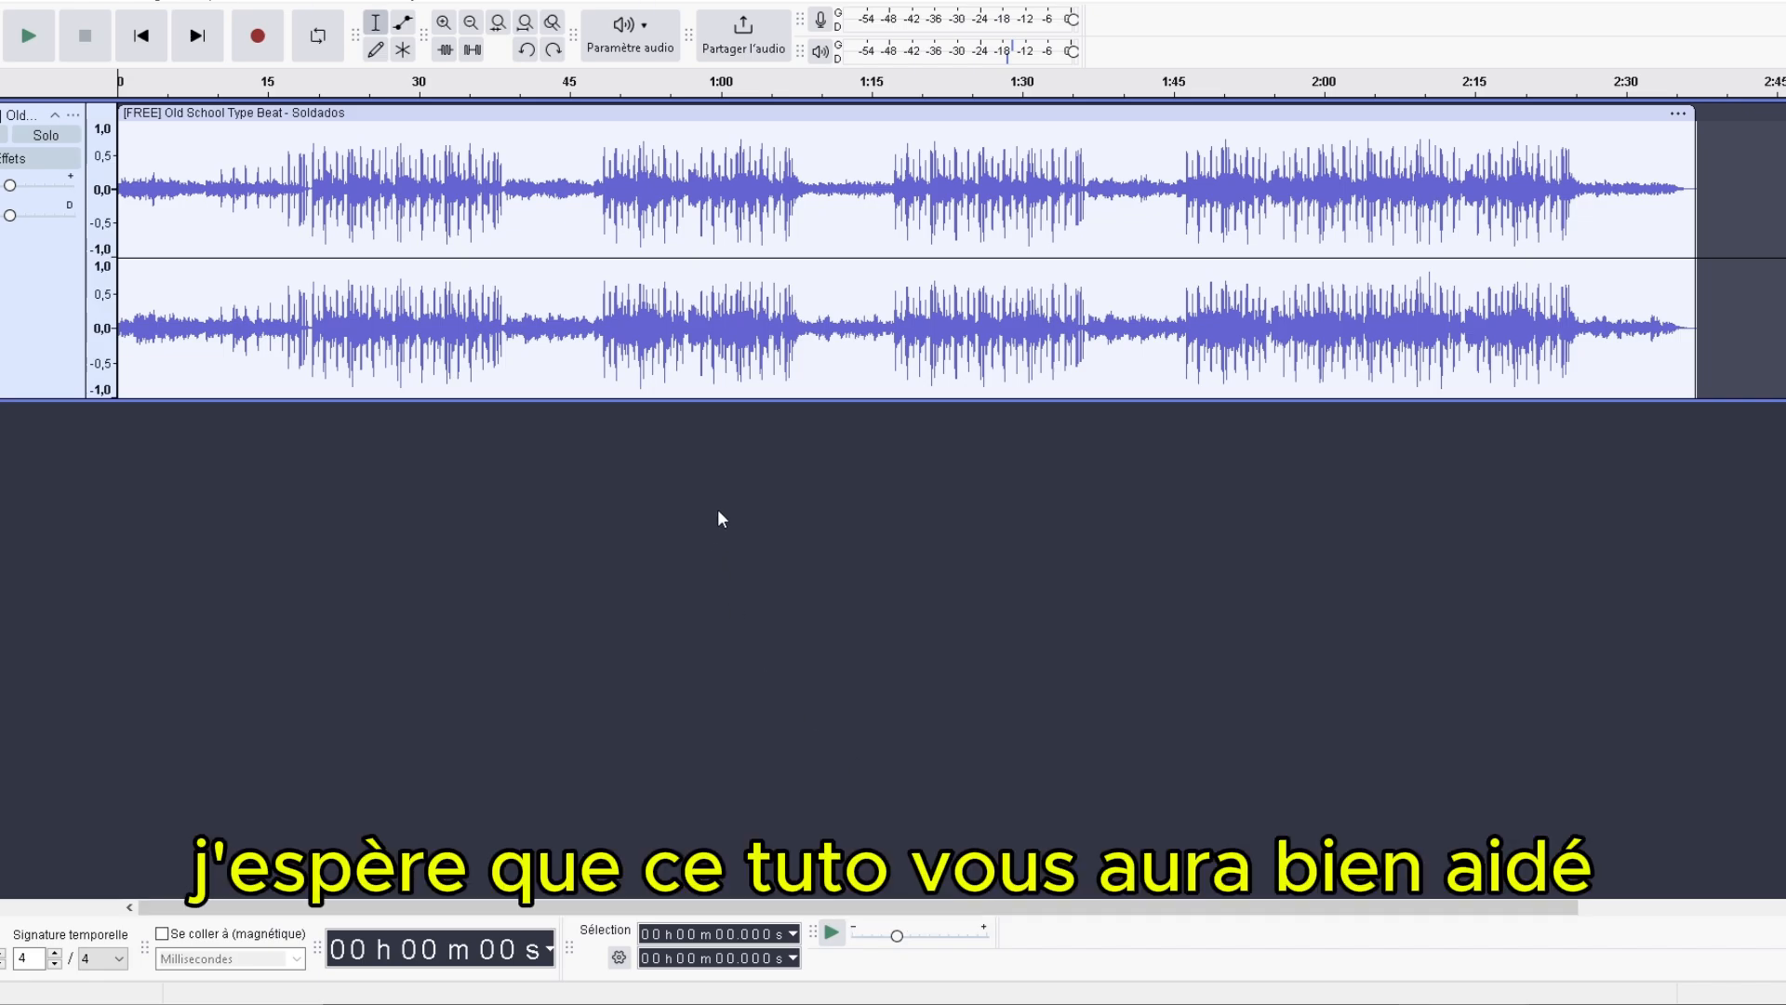